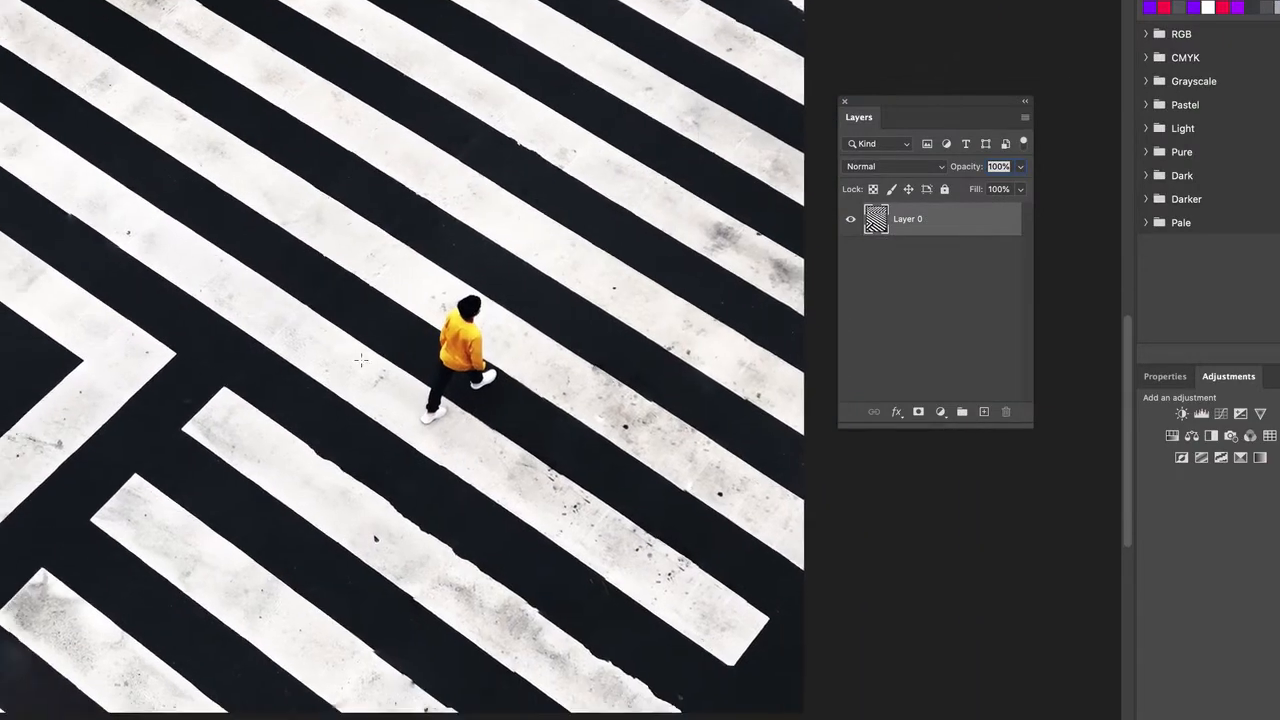
# Step: Outline the man in the yellow jacket with a closed four-cornered selection on Layer 0
pyautogui.scroll(3, 394, 365)
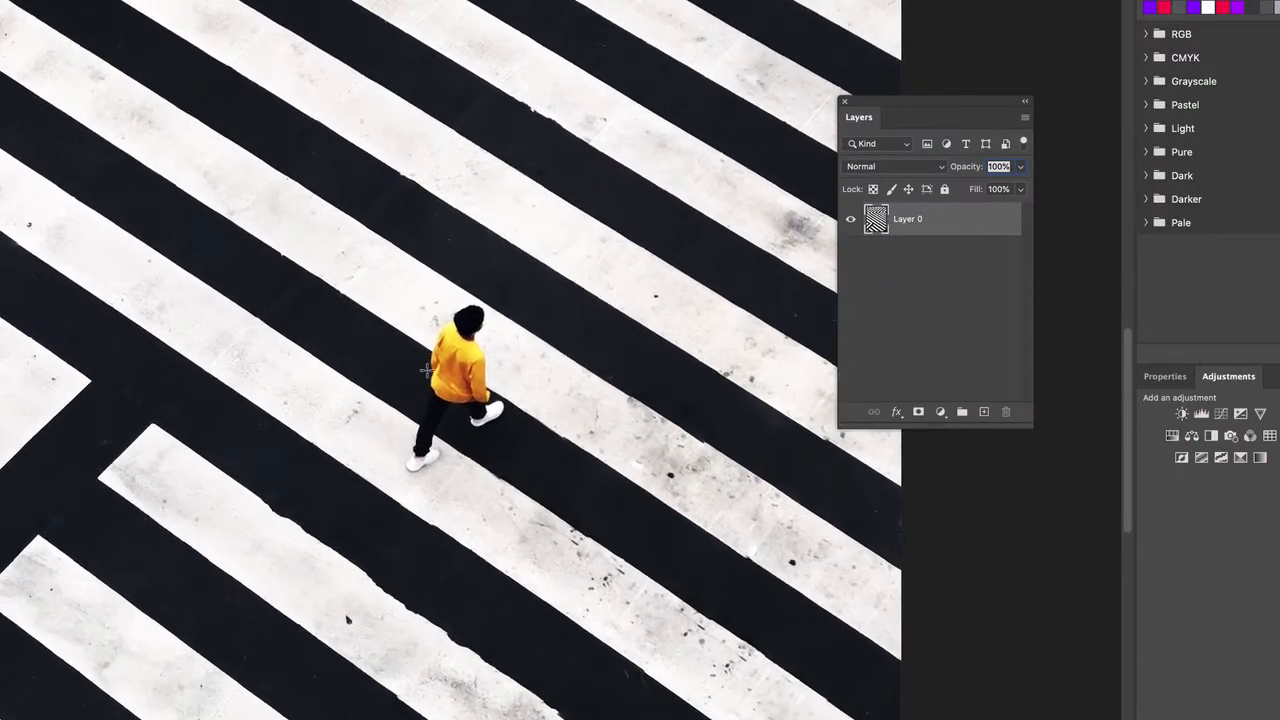
pyautogui.click(389, 322)
pyautogui.click(522, 408)
pyautogui.click(552, 348)
pyautogui.click(434, 270)
pyautogui.click(389, 320)
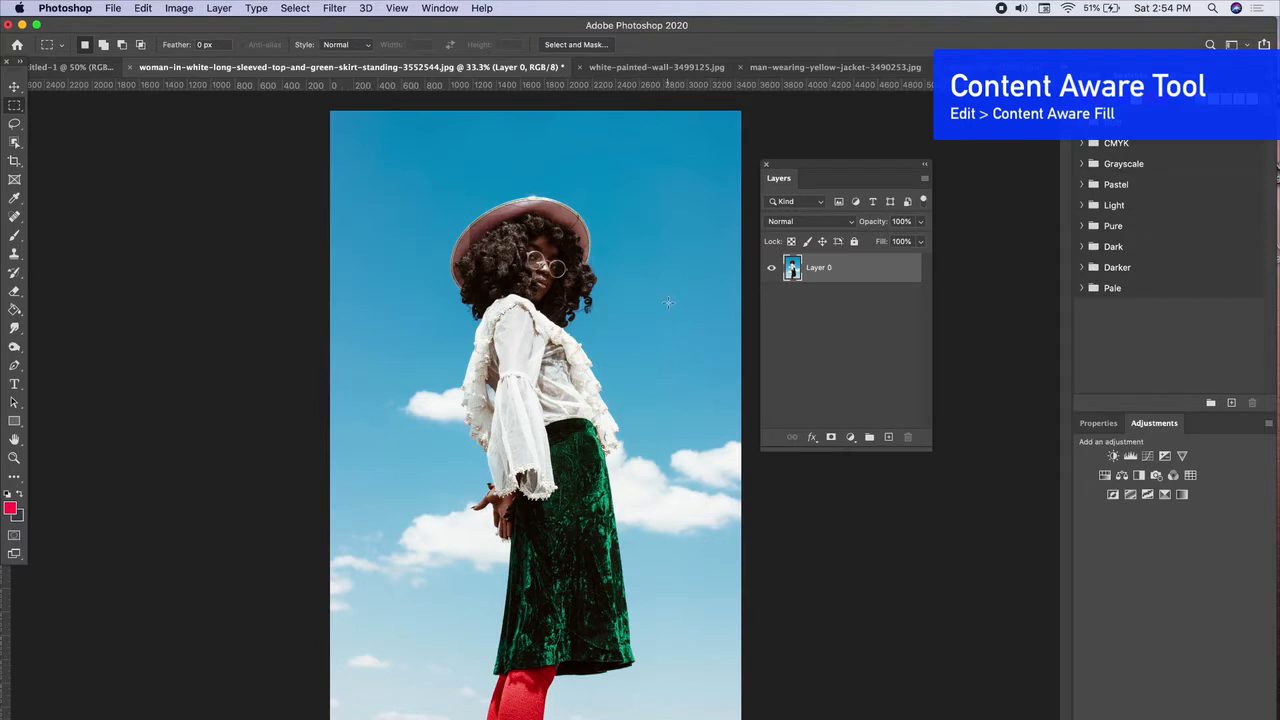
pyautogui.click(182, 8)
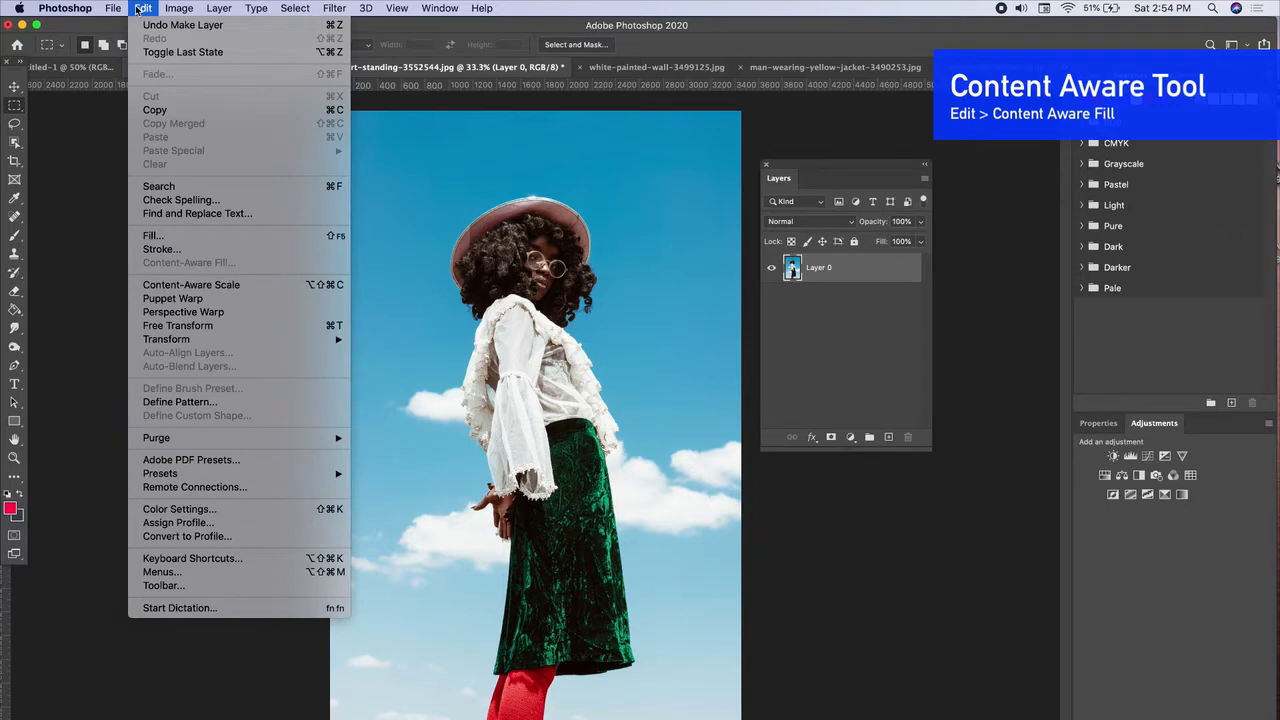
pyautogui.click(143, 8)
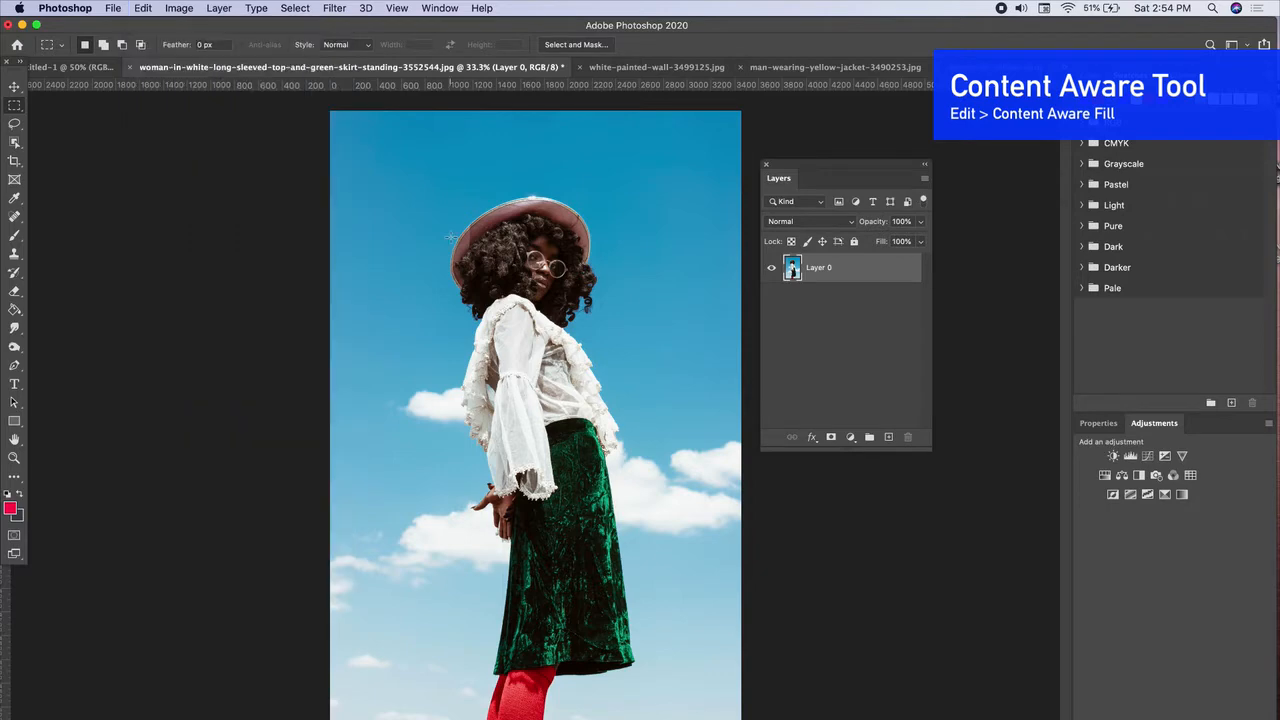
pyautogui.click(143, 8)
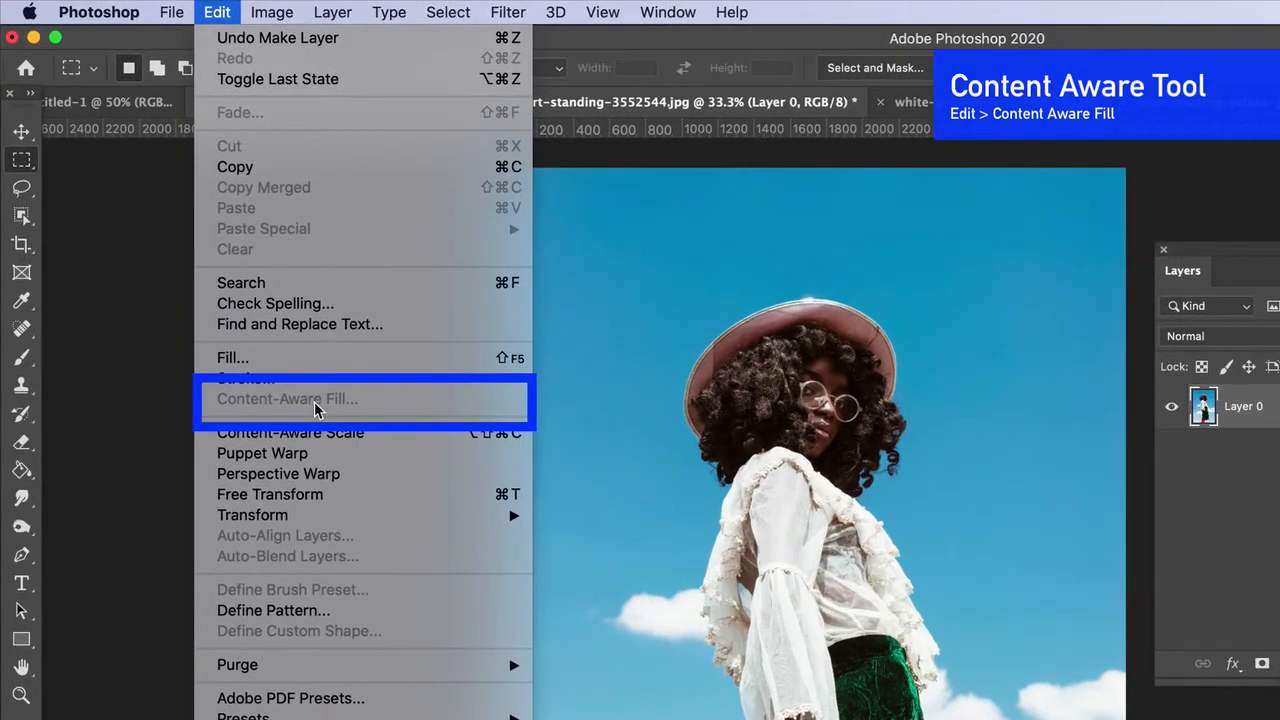
pyautogui.click(217, 8)
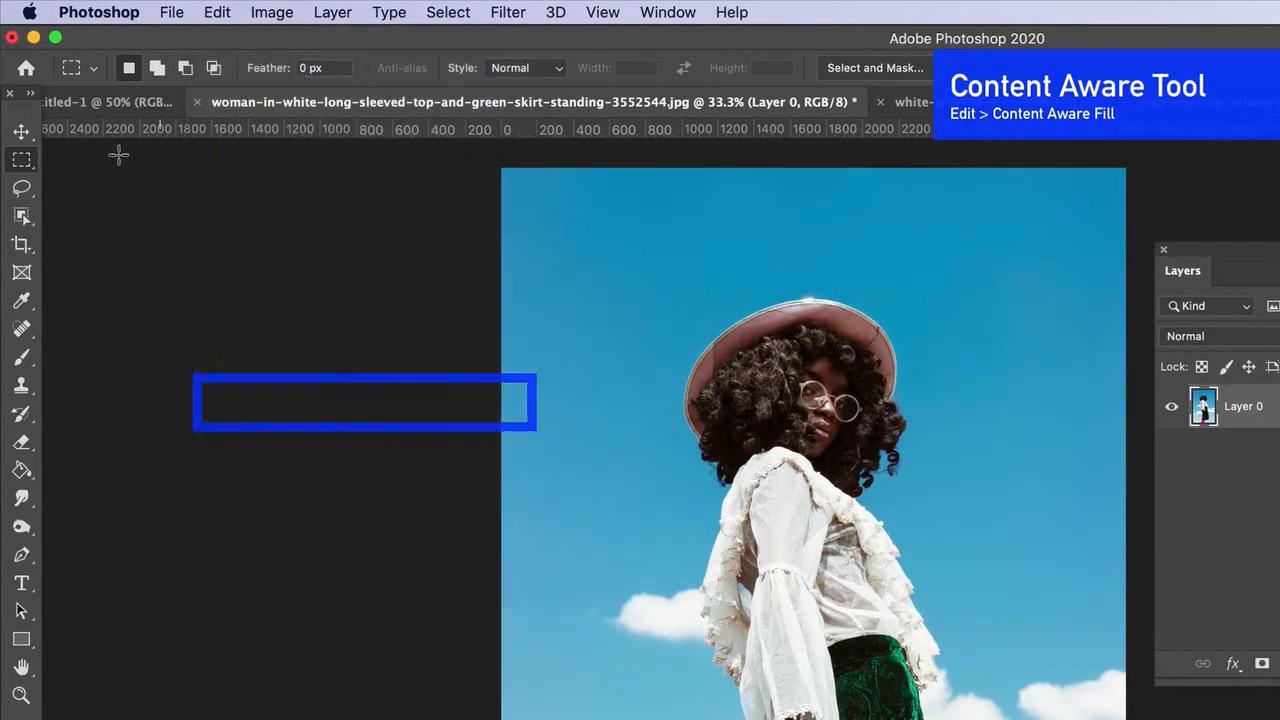
# Step: Trace a loose Lasso selection around the whole woman and open it in the Content-Aware Fill workspace
pyautogui.click(17, 197)
pyautogui.moveTo(660, 715)
pyautogui.mouseDown()
pyautogui.moveTo(643, 586)
pyautogui.moveTo(831, 251)
pyautogui.mouseUp()
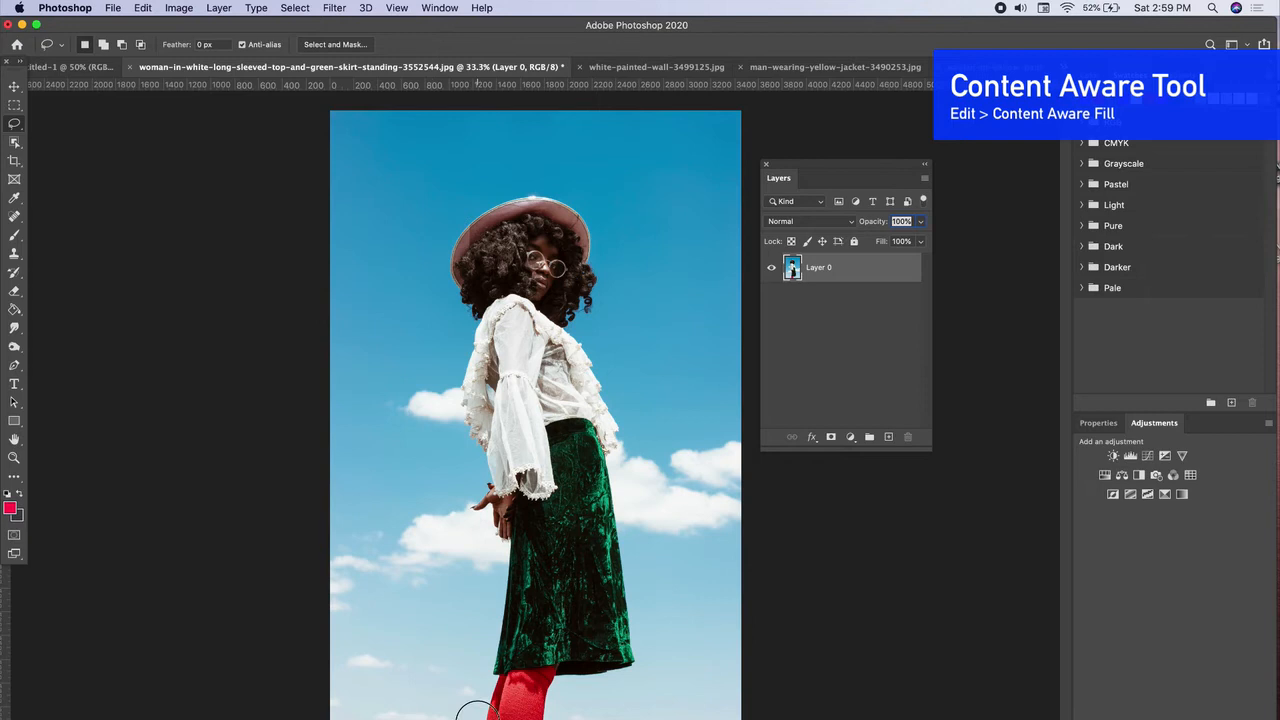
pyautogui.moveTo(477, 712)
pyautogui.mouseDown()
pyautogui.moveTo(492, 557)
pyautogui.moveTo(464, 516)
pyautogui.moveTo(473, 459)
pyautogui.moveTo(450, 384)
pyautogui.moveTo(465, 319)
pyautogui.moveTo(439, 254)
pyautogui.moveTo(452, 217)
pyautogui.moveTo(525, 184)
pyautogui.moveTo(583, 200)
pyautogui.moveTo(607, 262)
pyautogui.moveTo(605, 296)
pyautogui.moveTo(579, 322)
pyautogui.moveTo(624, 418)
pyautogui.moveTo(649, 658)
pyautogui.moveTo(568, 694)
pyautogui.moveTo(546, 719)
pyautogui.moveTo(478, 712)
pyautogui.mouseUp()
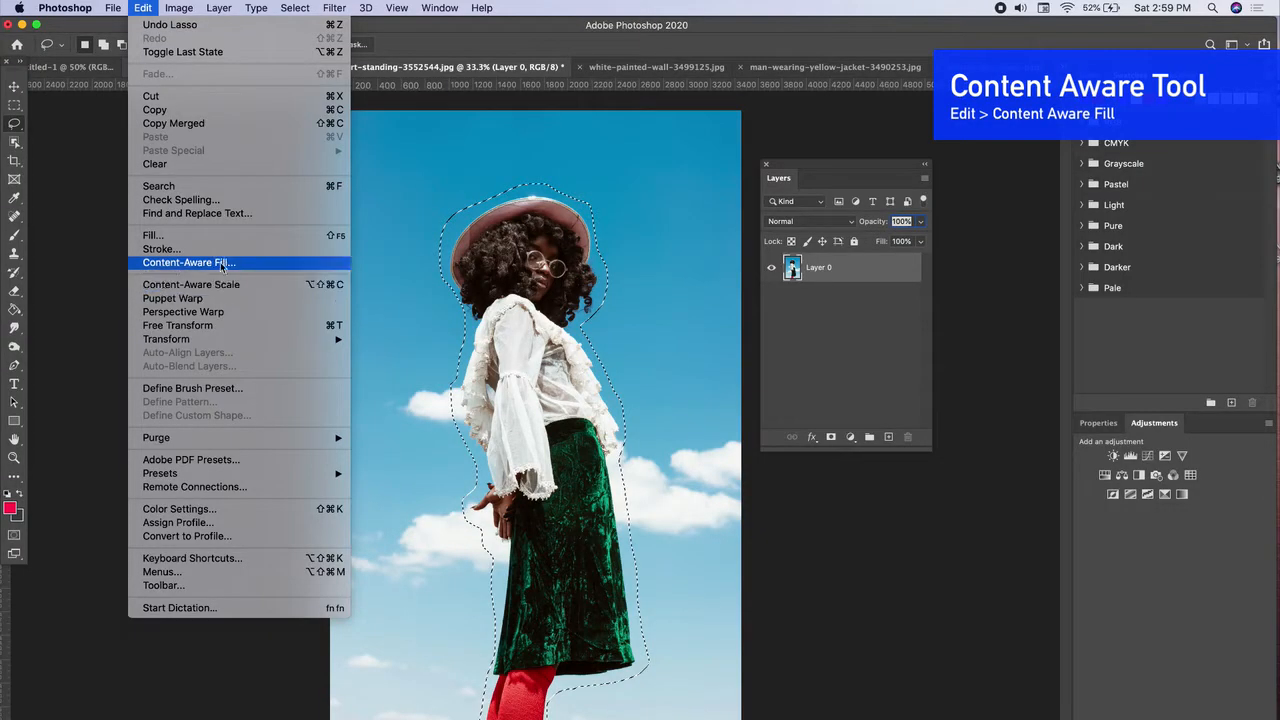
pyautogui.click(190, 262)
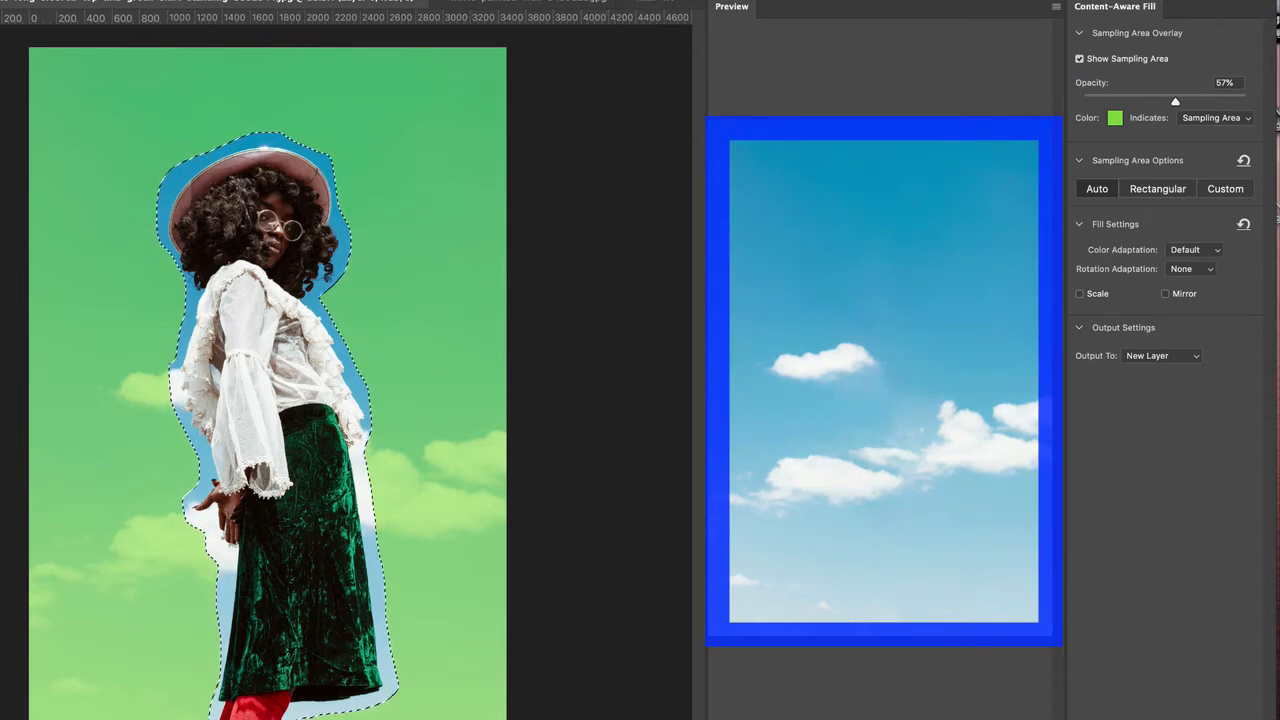
# Step: Try excluding the sky beside the woman's hat from the sampling area, and paint it back in
pyautogui.moveTo(153, 282)
pyautogui.mouseDown()
pyautogui.moveTo(125, 218)
pyautogui.moveTo(125, 144)
pyautogui.moveTo(86, 157)
pyautogui.mouseUp()
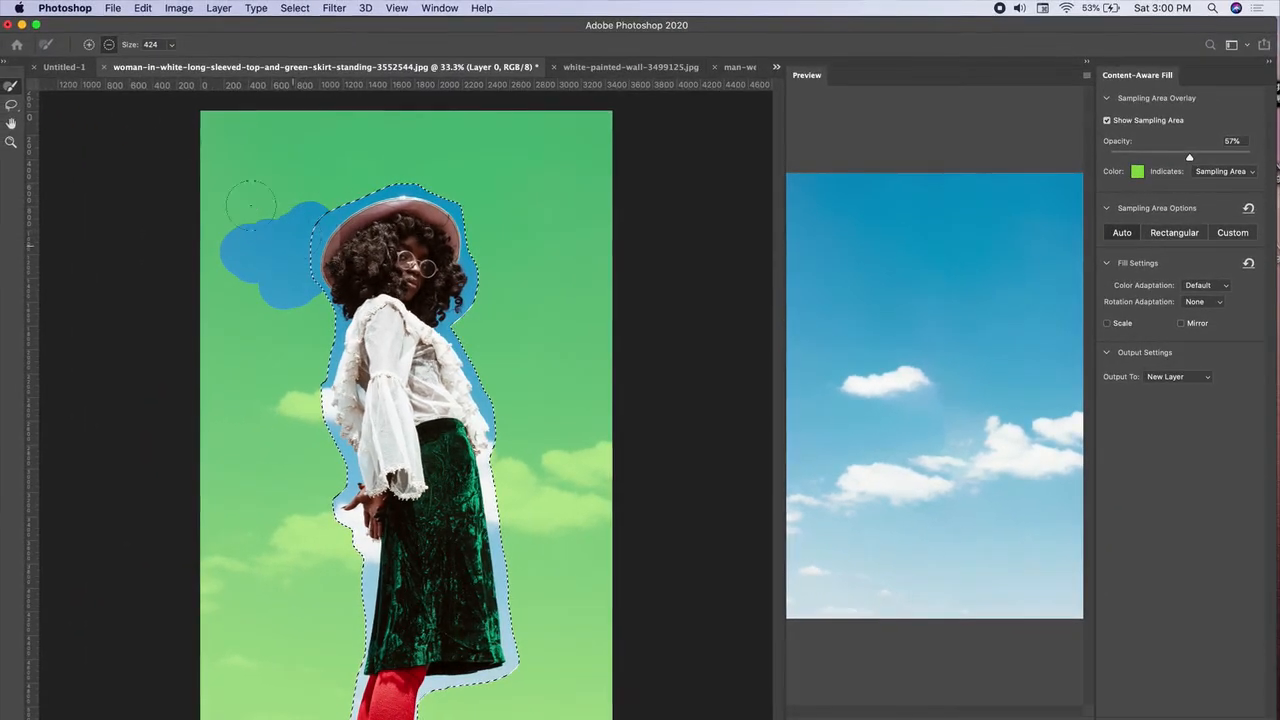
pyautogui.click(89, 45)
pyautogui.moveTo(305, 290)
pyautogui.mouseDown()
pyautogui.moveTo(274, 272)
pyautogui.moveTo(228, 278)
pyautogui.moveTo(220, 232)
pyautogui.moveTo(305, 211)
pyautogui.mouseUp()
pyautogui.press('l')
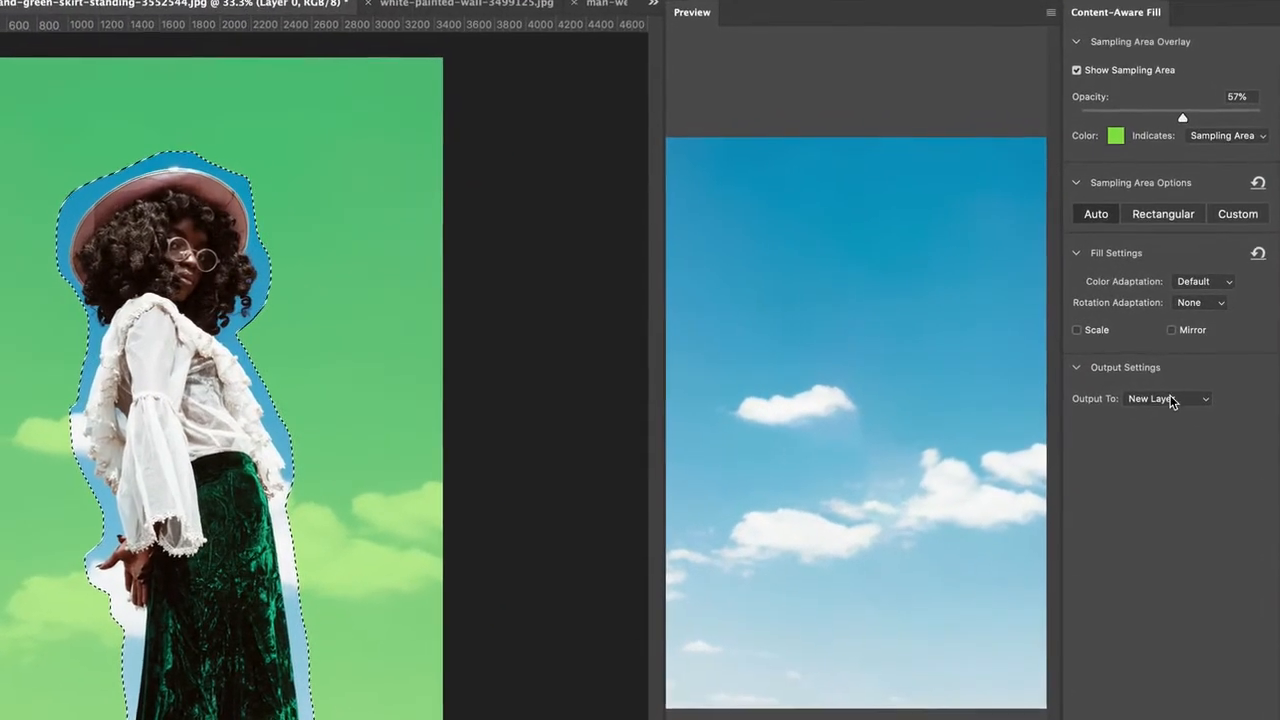
# Step: Output the Content-Aware Fill of the woman to a New Layer, apply it, and clear the selection
pyautogui.click(1172, 401)
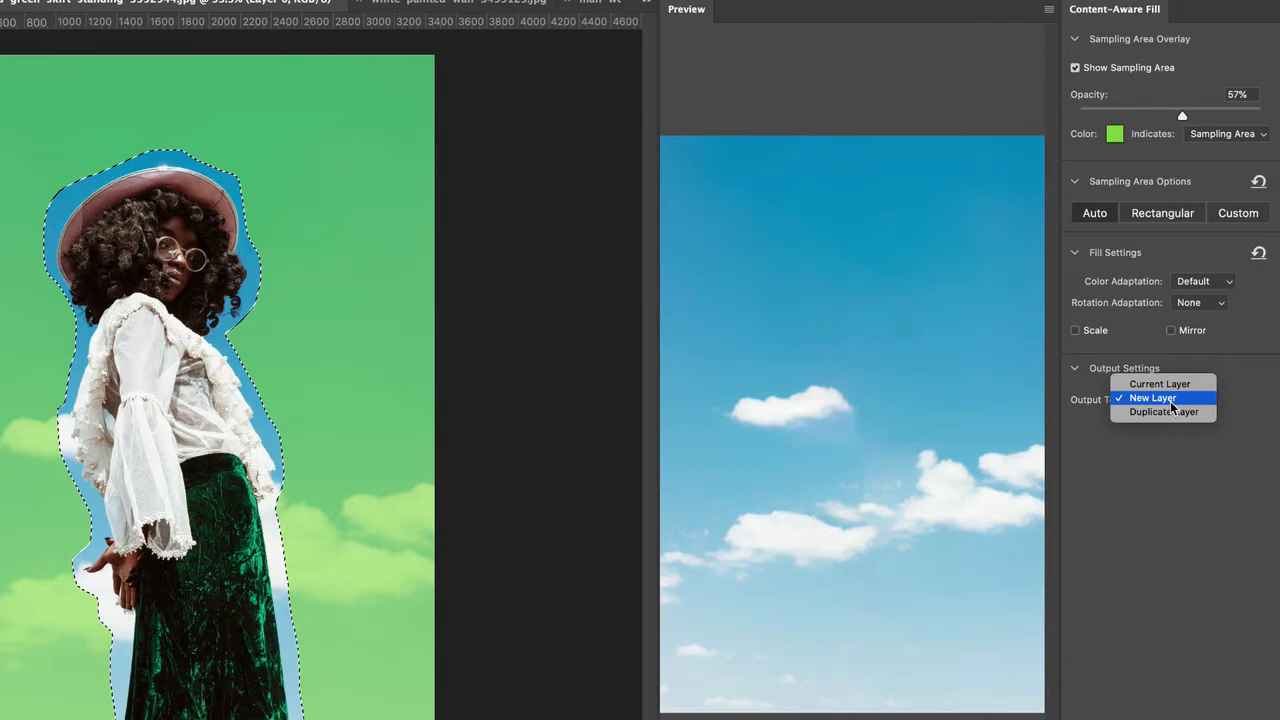
pyautogui.click(1170, 399)
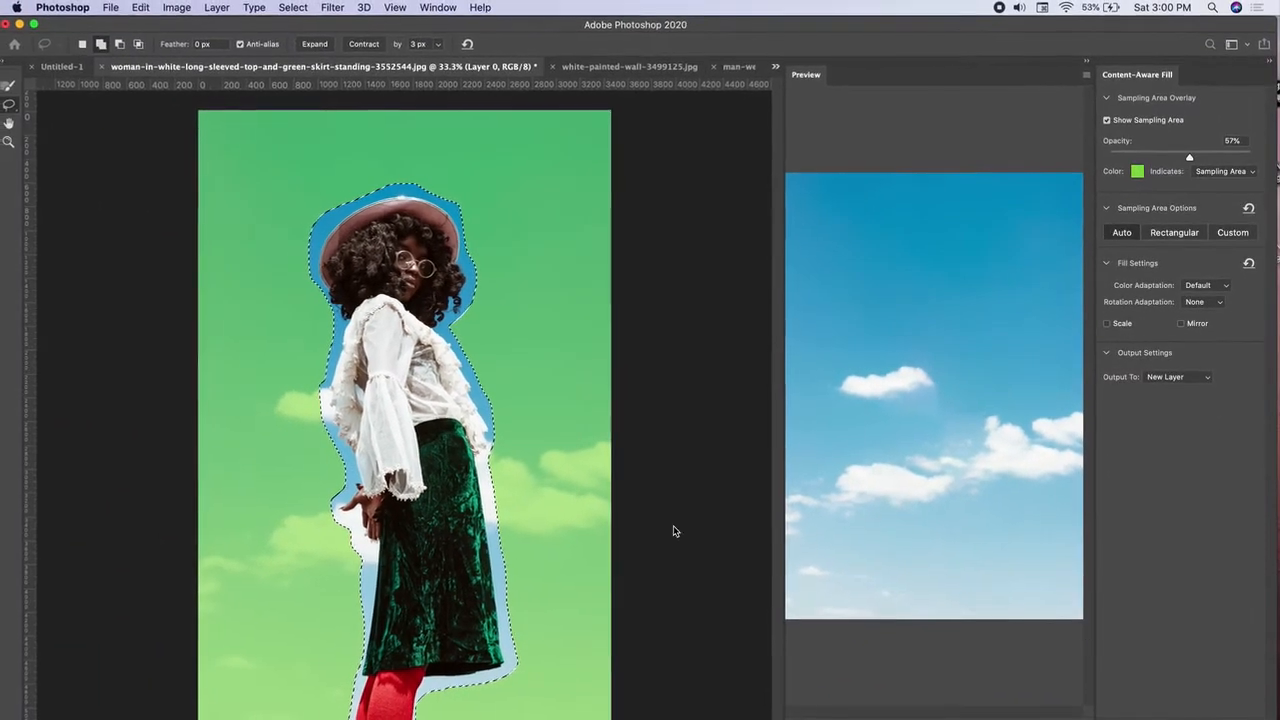
pyautogui.press('Return')
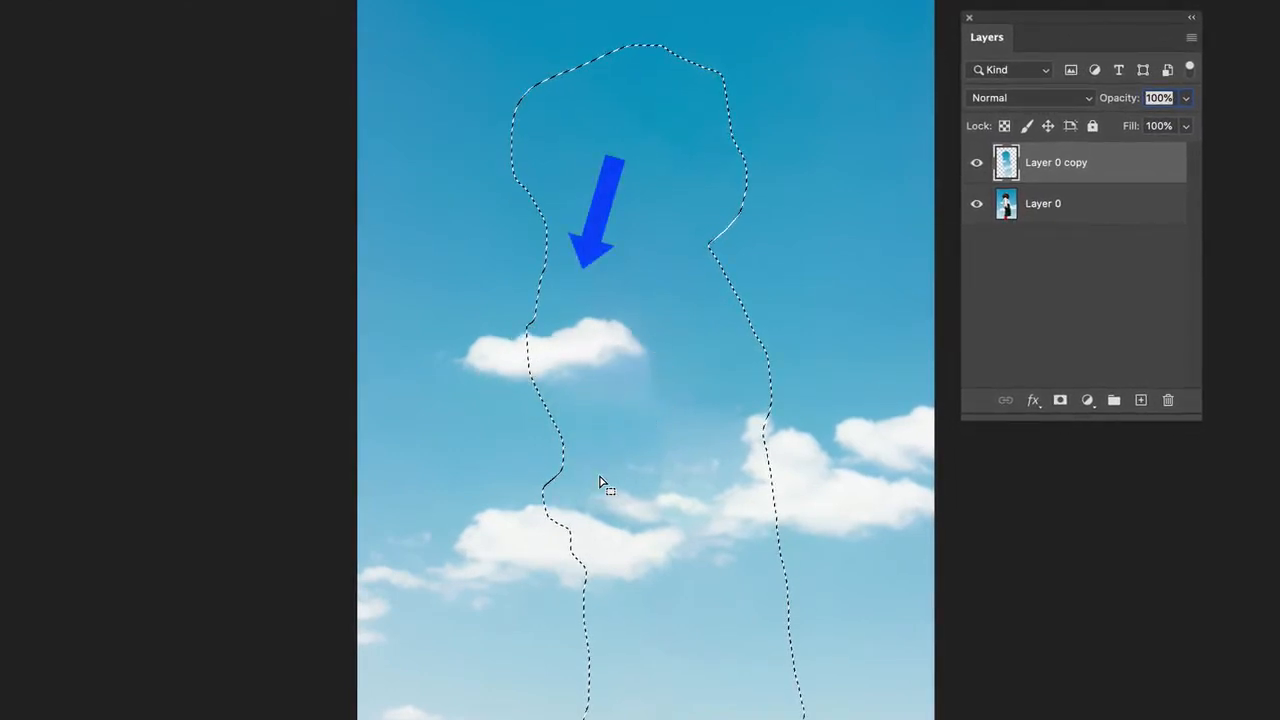
pyautogui.hotkey('ctrl', 'd')
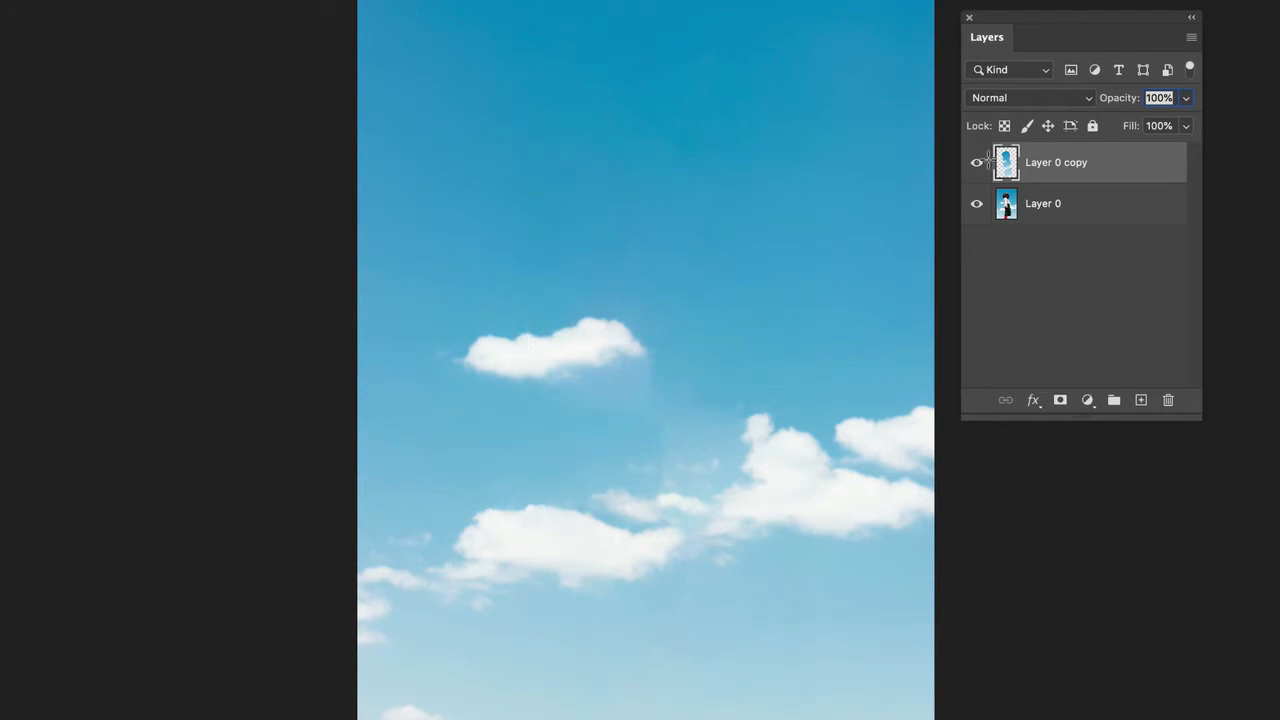
# Step: Compare the filled layer with the original by toggling its visibility and shifting it aside, and undo the shift
pyautogui.click(976, 162)
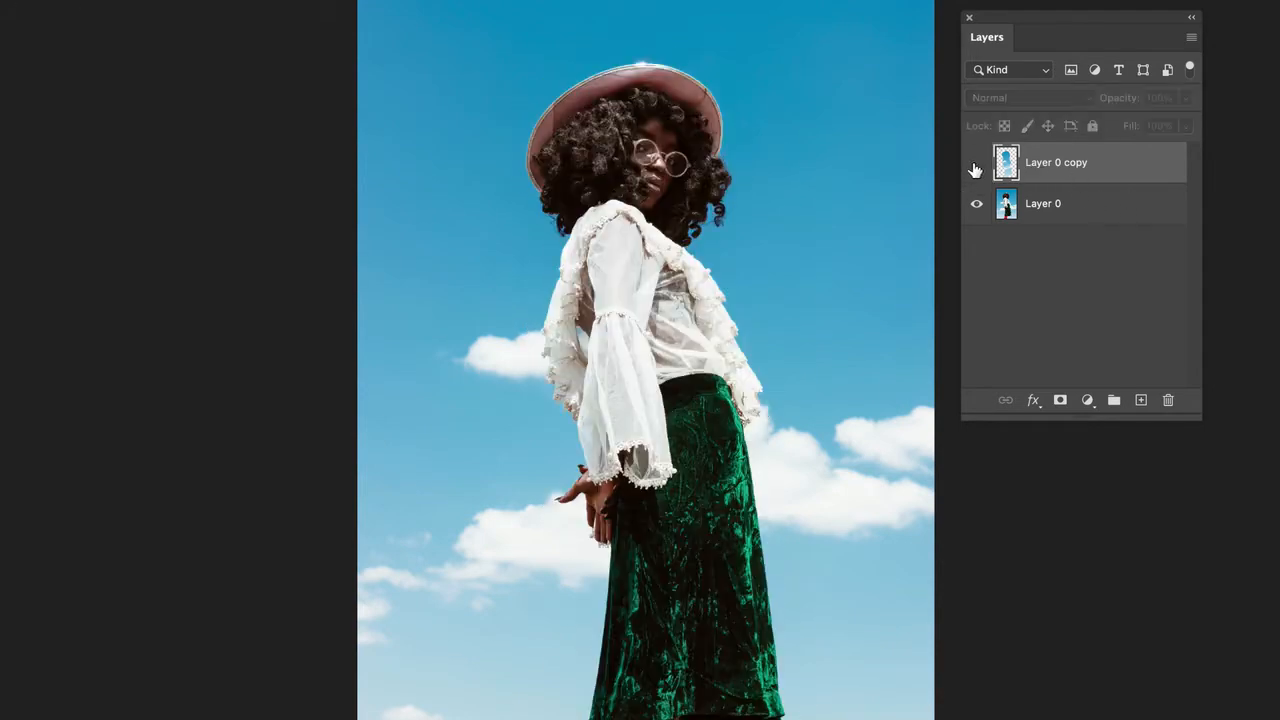
pyautogui.click(976, 162)
pyautogui.press('v')
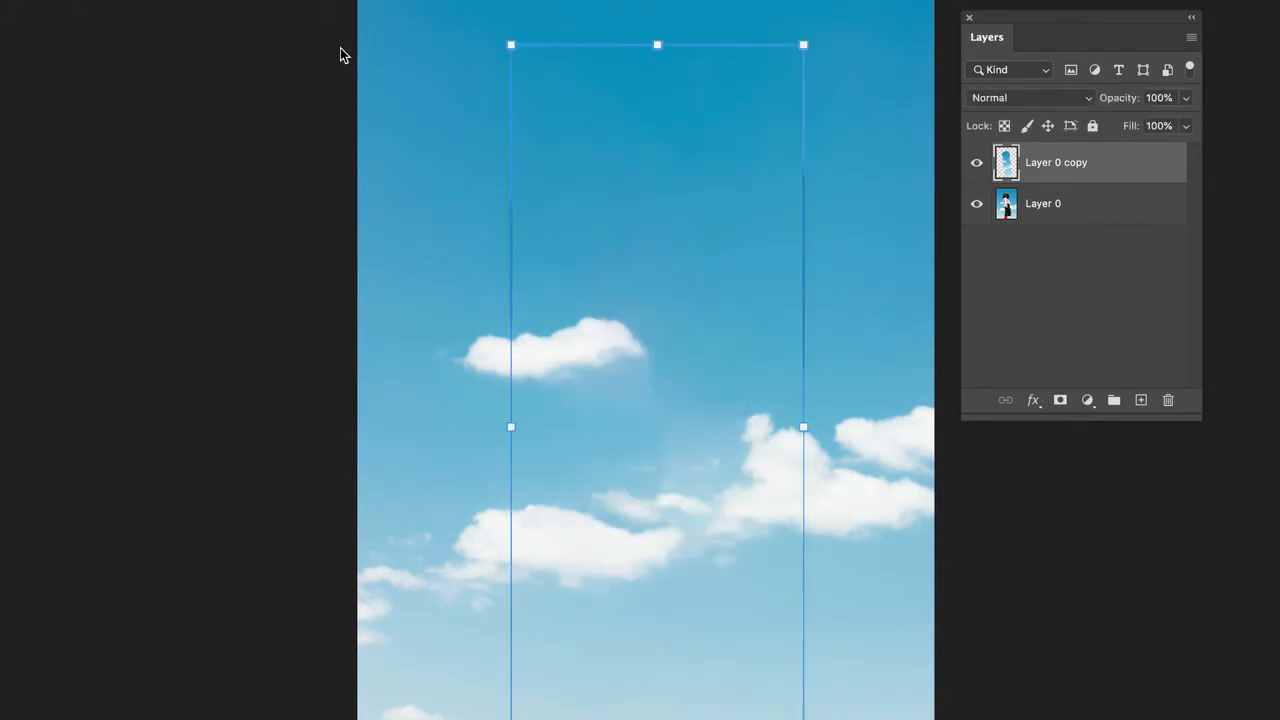
pyautogui.moveTo(689, 189); pyautogui.dragTo(407, 299)
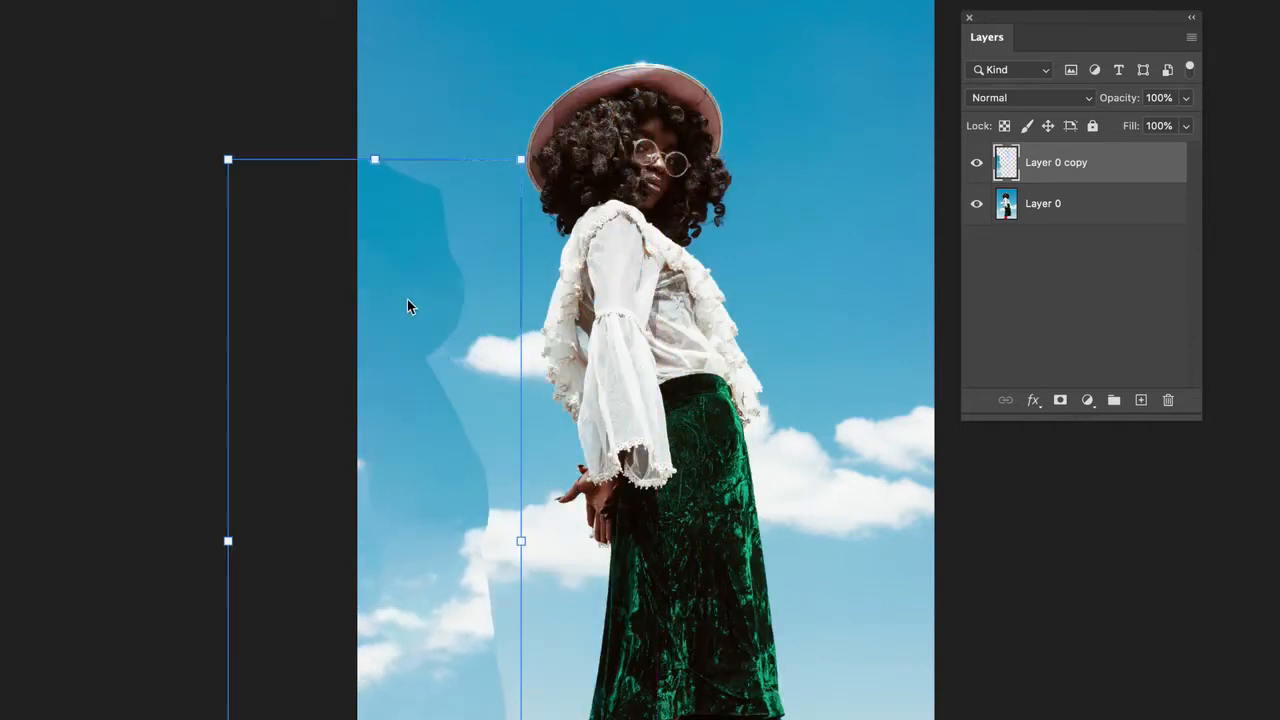
pyautogui.hotkey('ctrl', 'z')
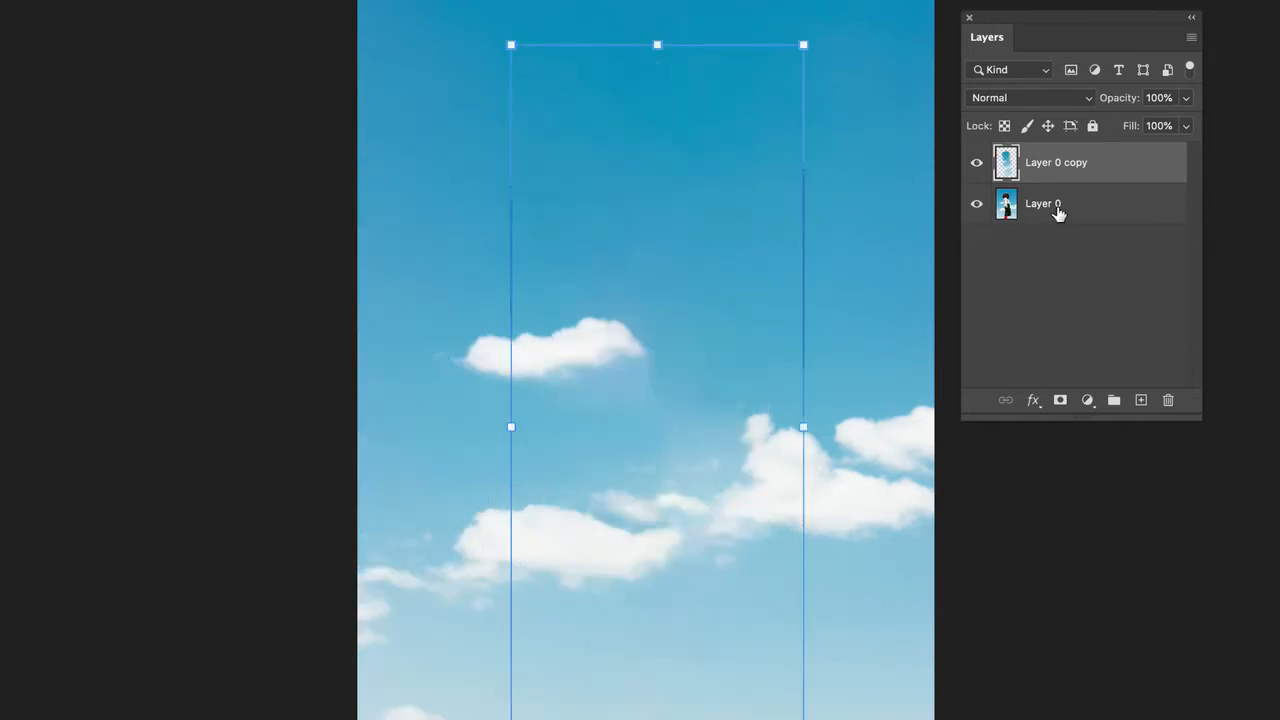
pyautogui.click(1060, 206)
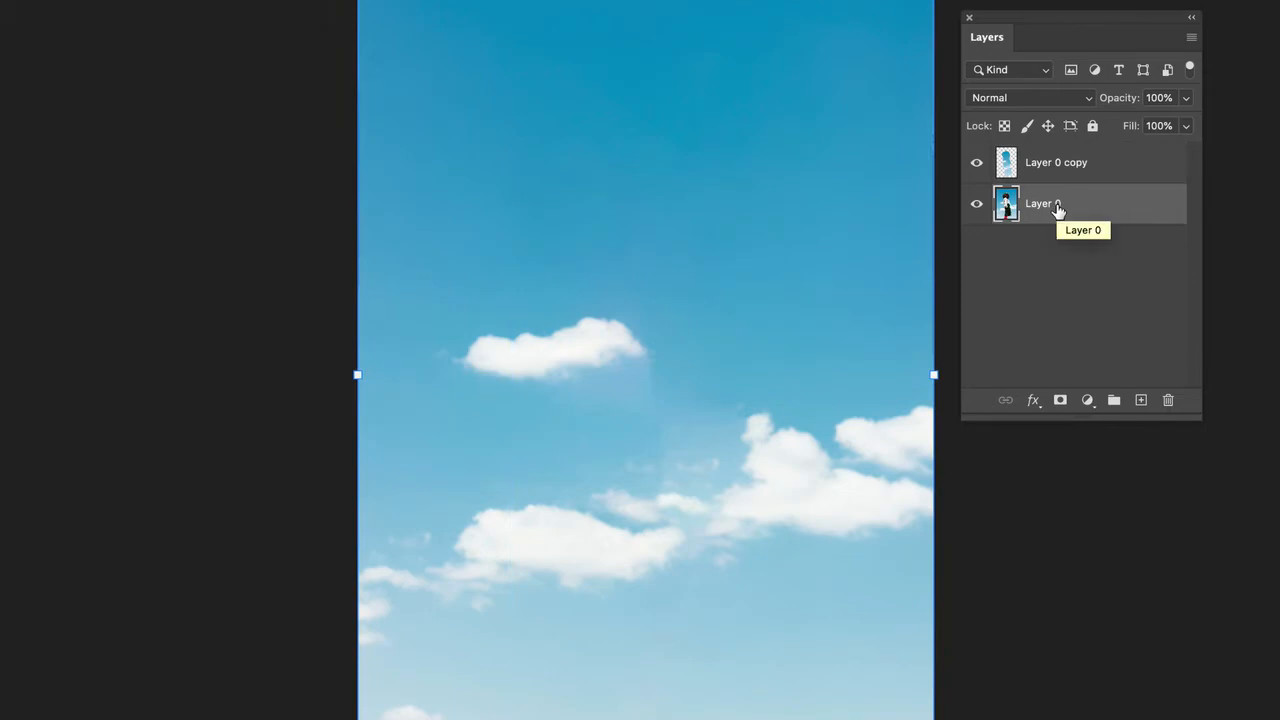
pyautogui.click(1063, 166)
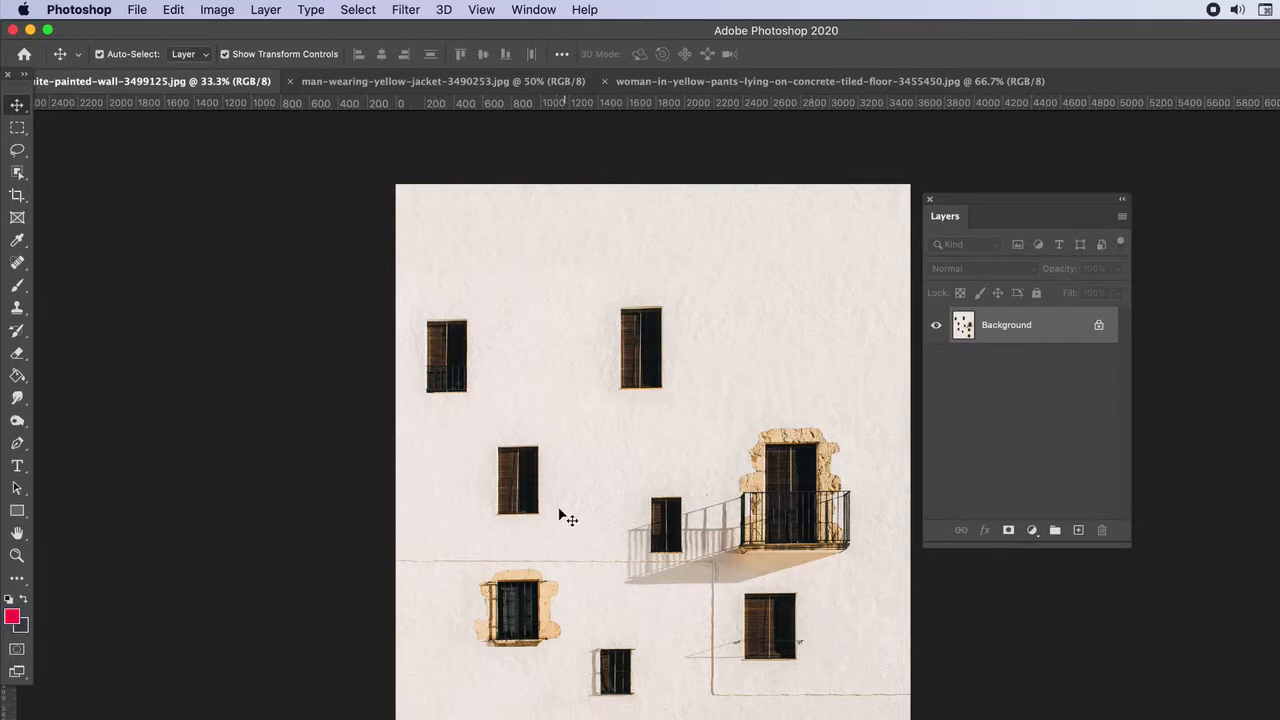
# Step: Select the shuttered window above the stone-framed one in the white wall photo with a tight rectangular marquee
pyautogui.scroll(2, 556, 505)
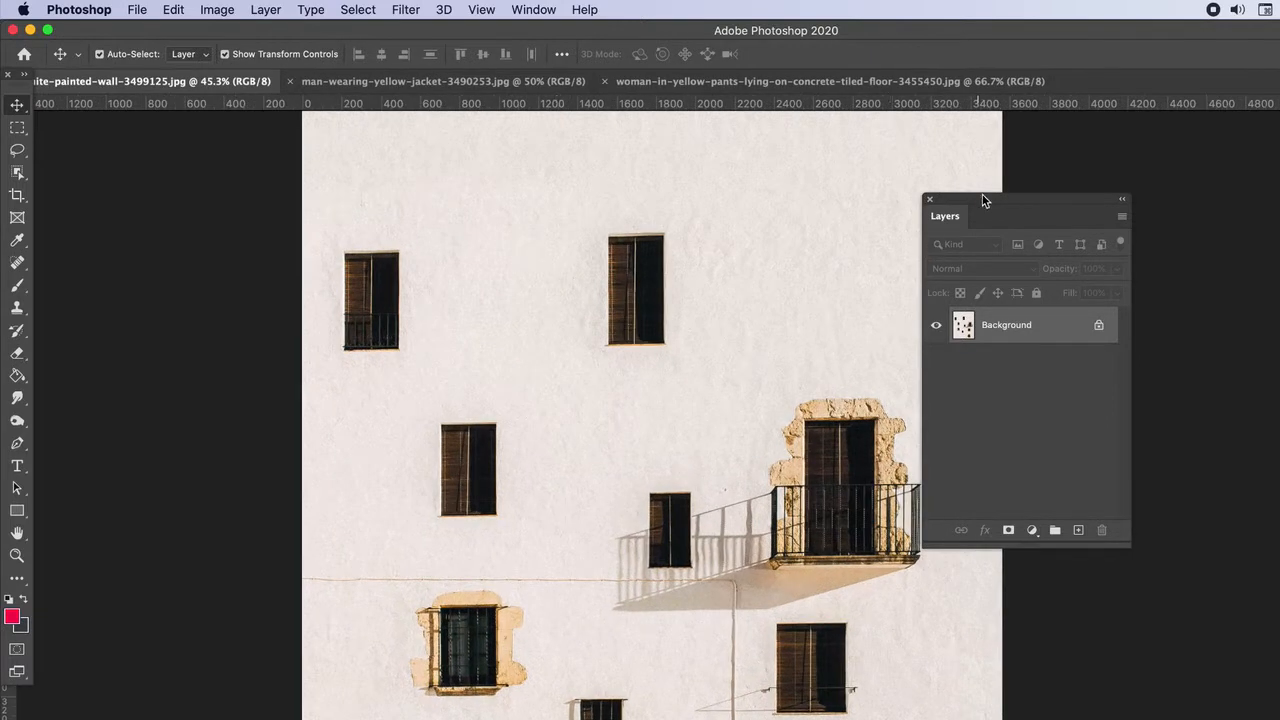
pyautogui.moveTo(984, 198); pyautogui.dragTo(1130, 219)
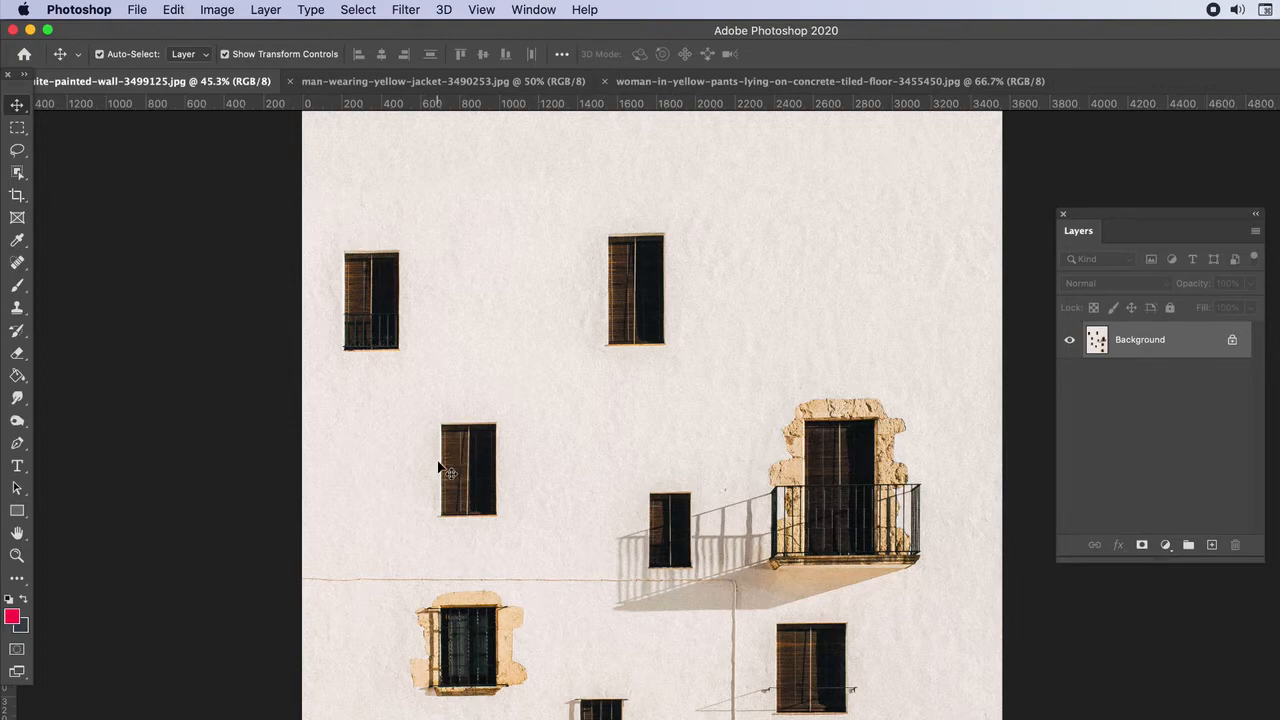
pyautogui.scroll(3, 440, 466)
pyautogui.hscroll(-2, 442, 468)
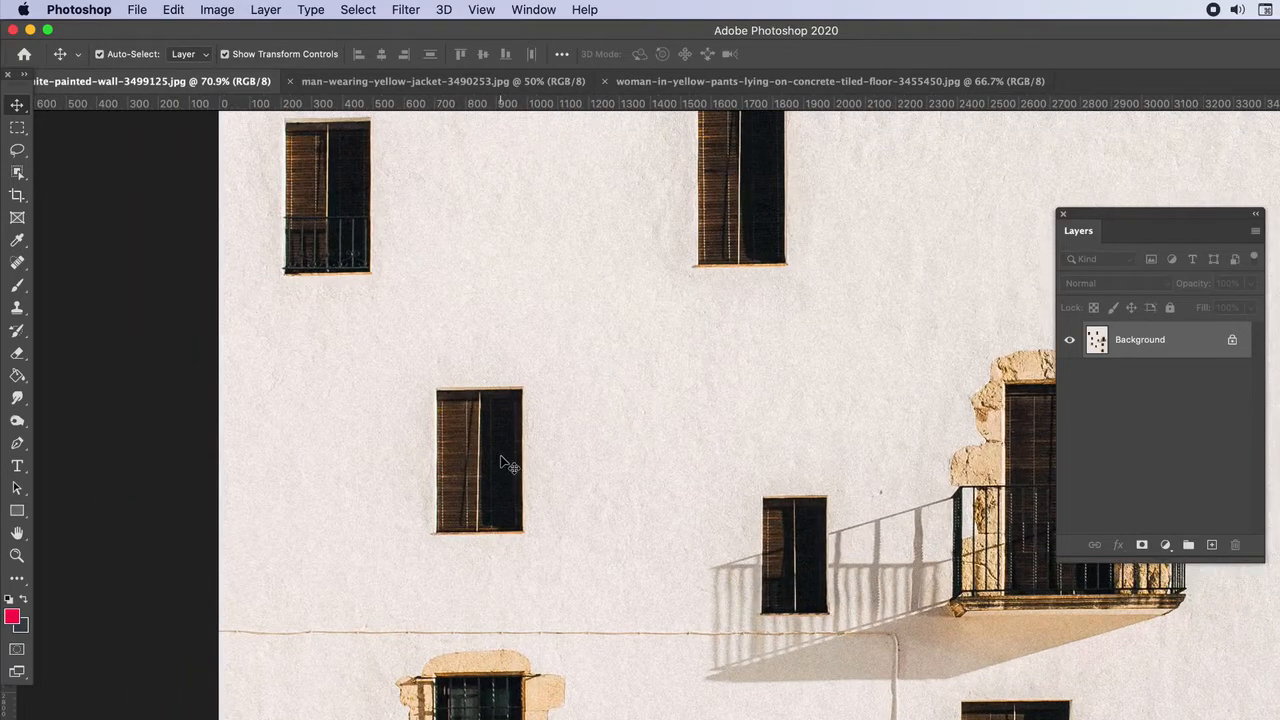
pyautogui.click(18, 128)
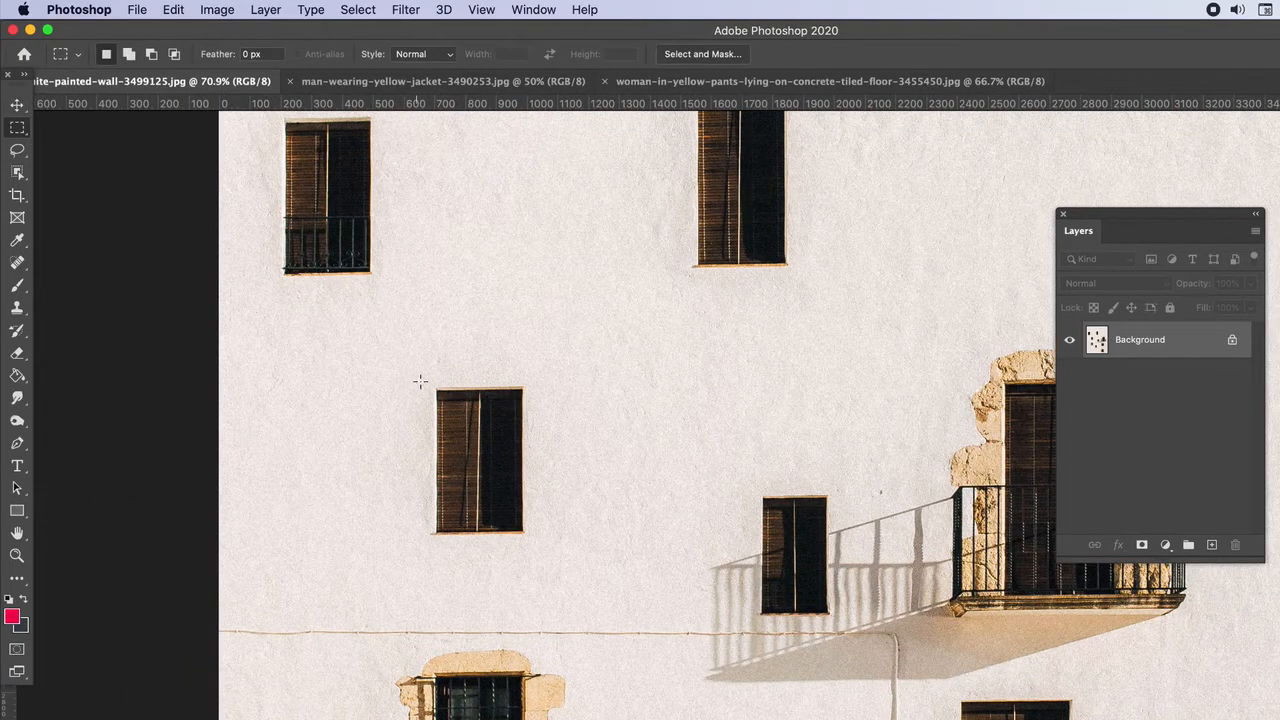
pyautogui.moveTo(427, 382); pyautogui.dragTo(534, 544)
# Step: Try filling the selected window with Content-Aware contents, and undo both the fill and the deselection
pyautogui.click(174, 9)
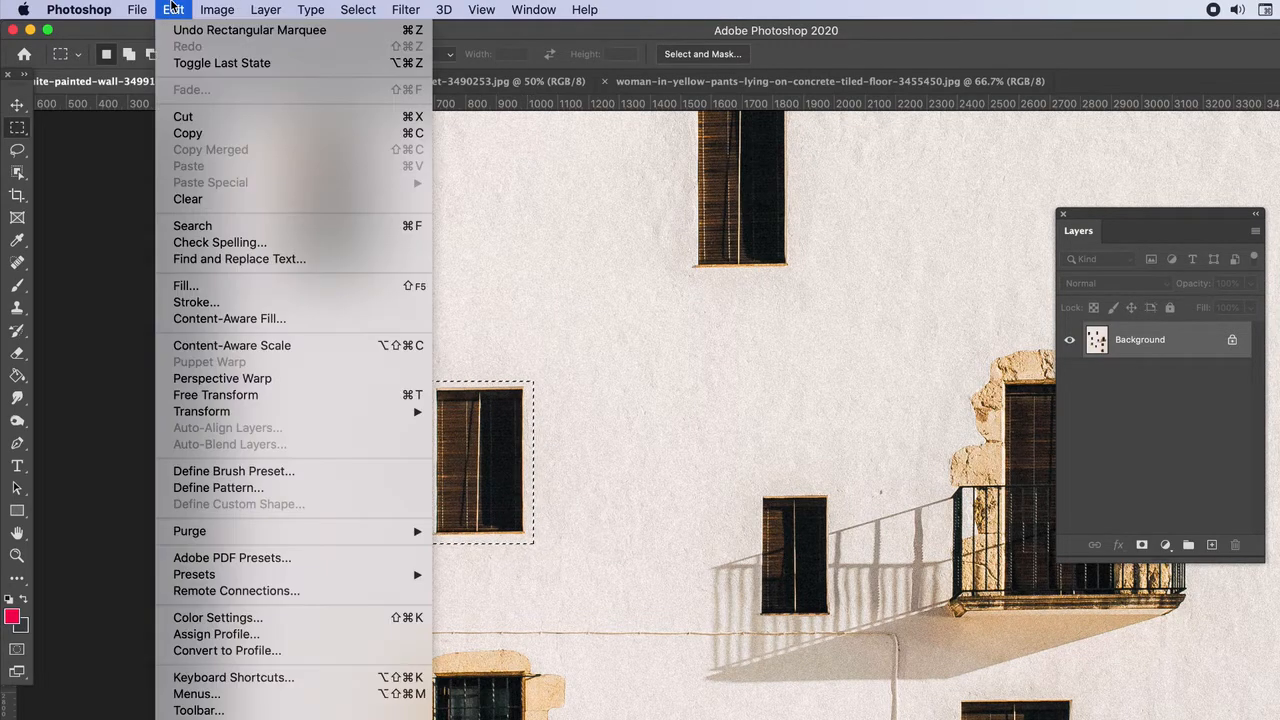
pyautogui.click(185, 286)
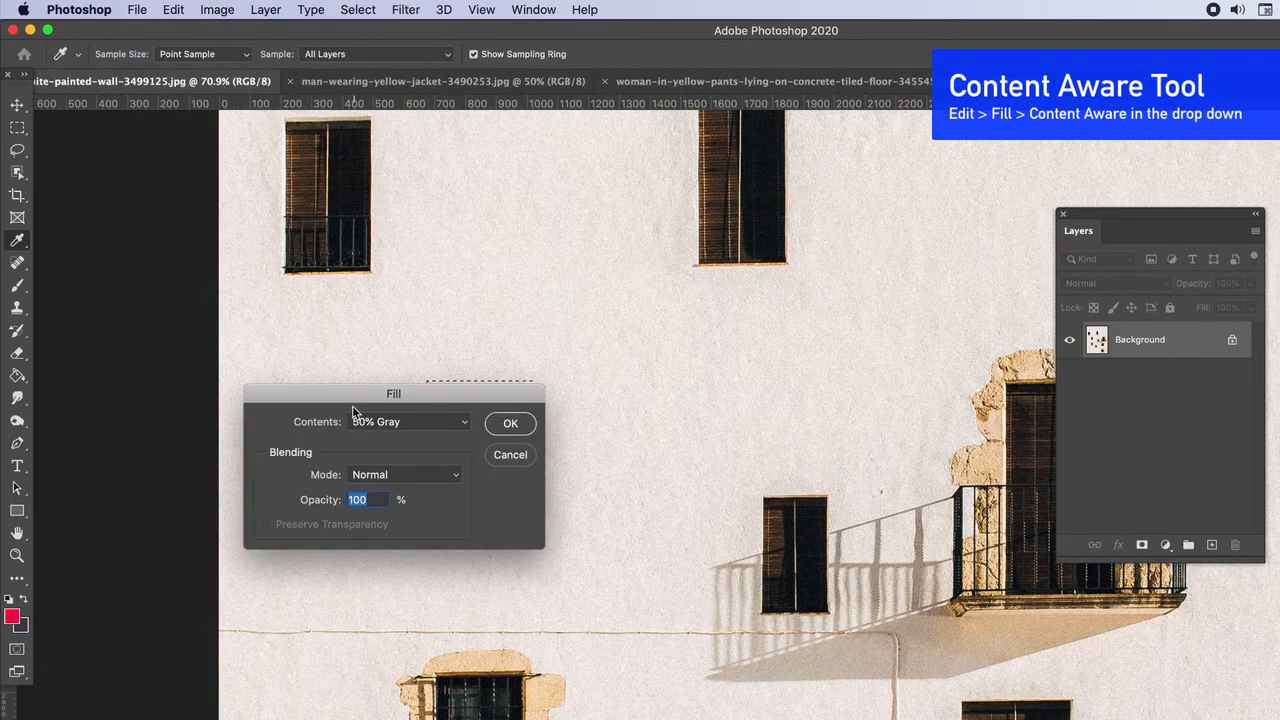
pyautogui.moveTo(345, 392); pyautogui.dragTo(643, 298)
pyautogui.click(673, 384)
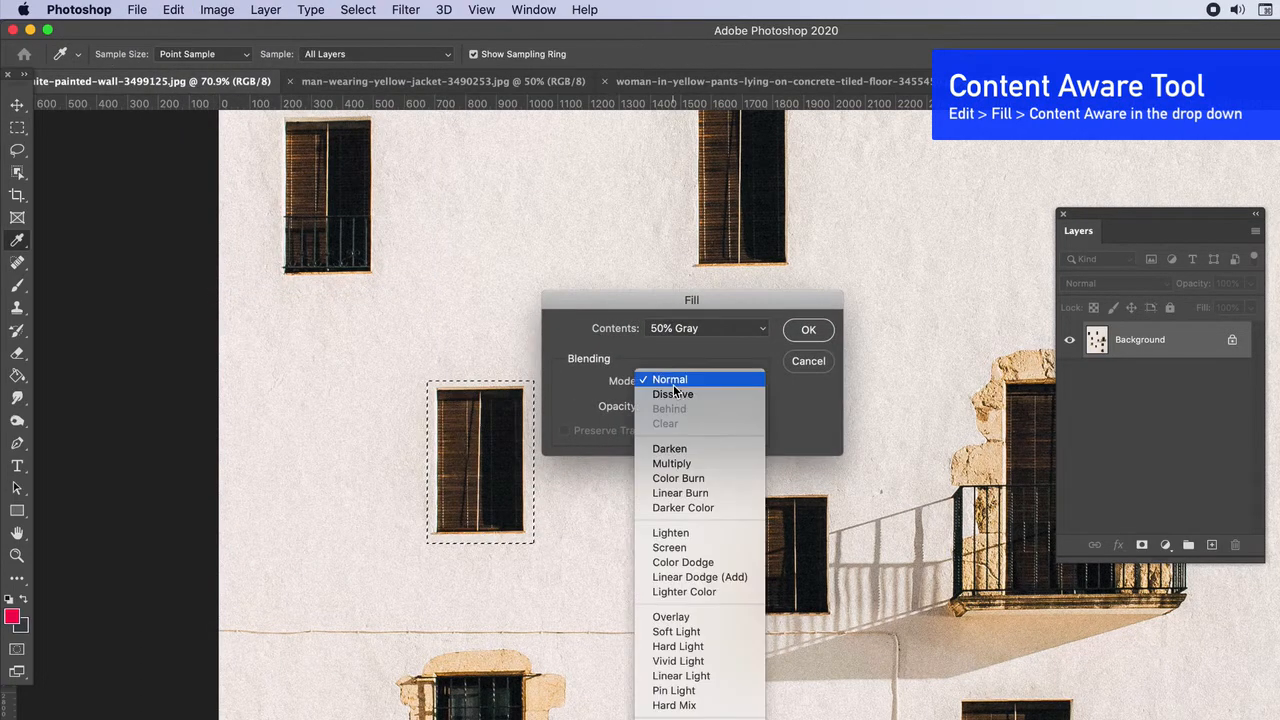
pyautogui.click(674, 328)
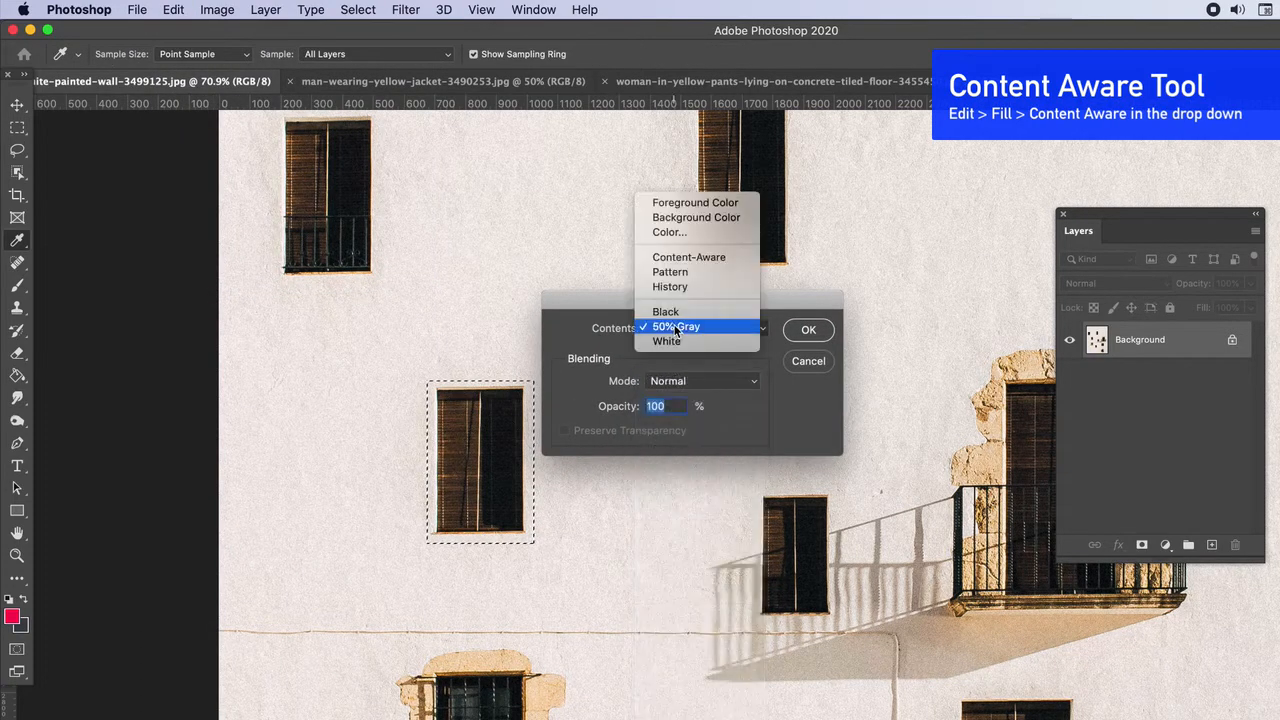
pyautogui.click(687, 257)
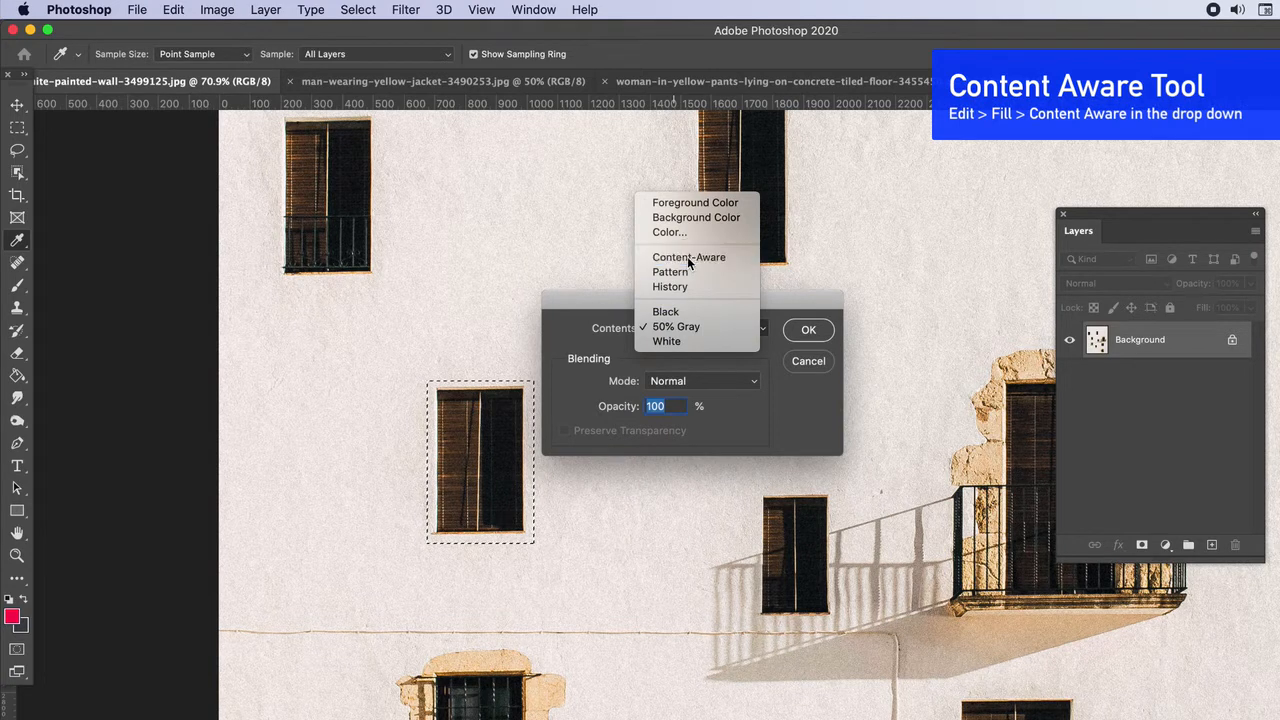
pyautogui.click(809, 331)
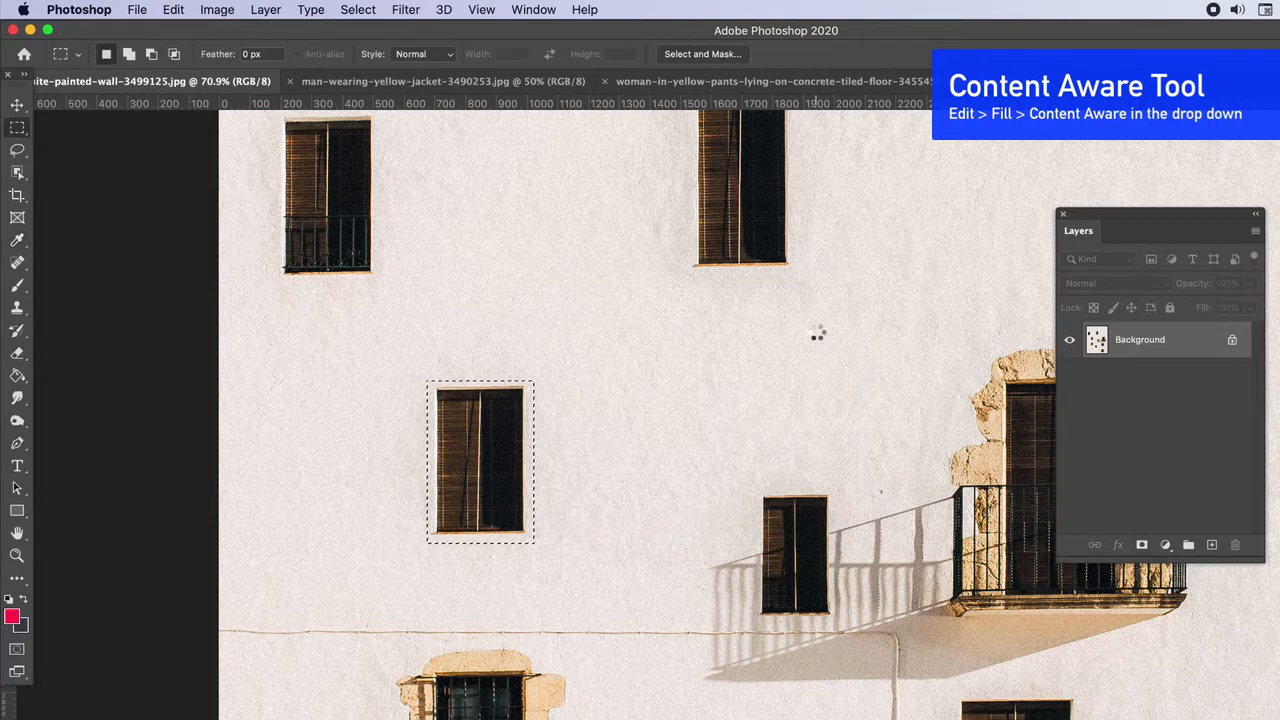
pyautogui.click(638, 460)
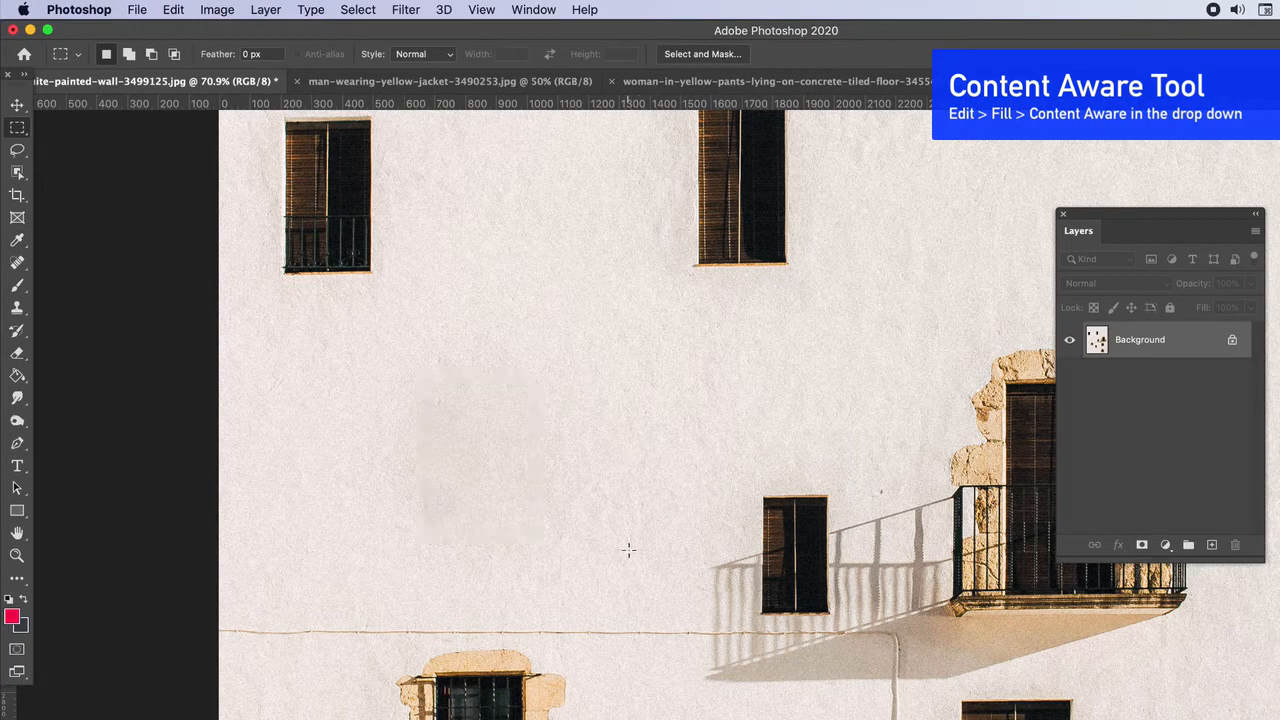
pyautogui.press('super+z')
pyautogui.press('super+z')
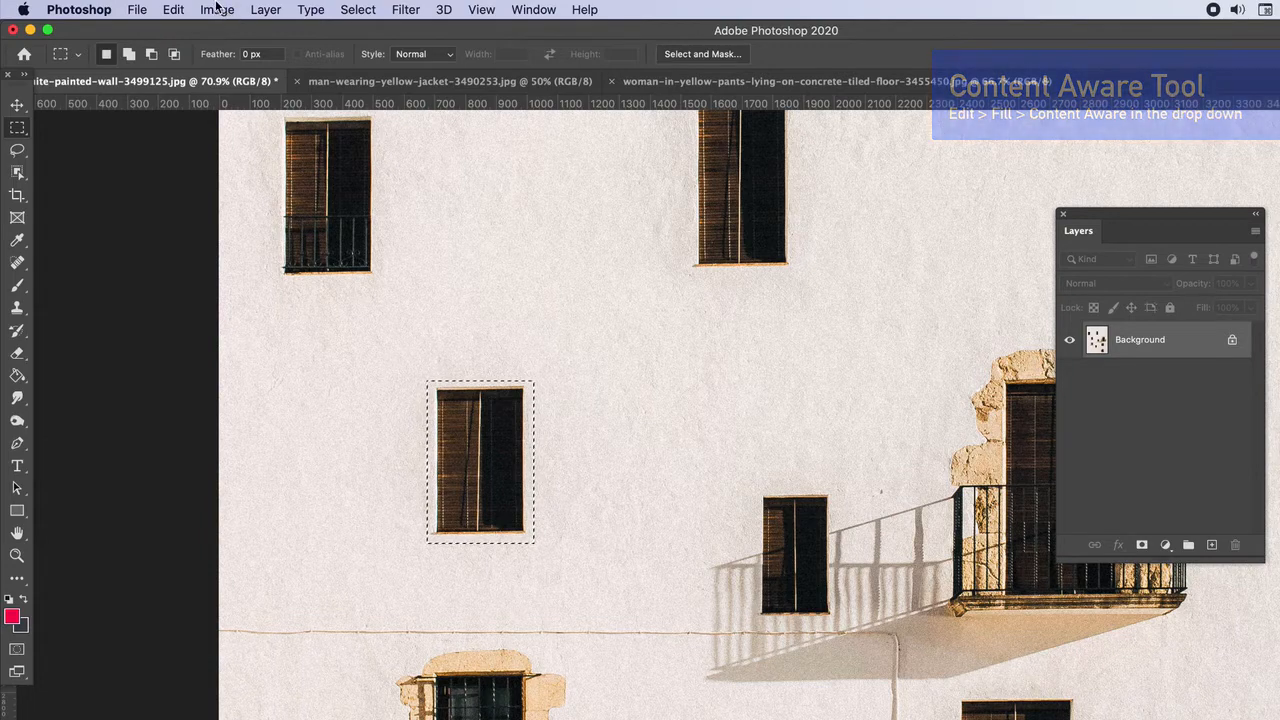
# Step: Remove the selected shuttered window with Content-Aware Fill, keeping the output set to New Layer
pyautogui.click(173, 9)
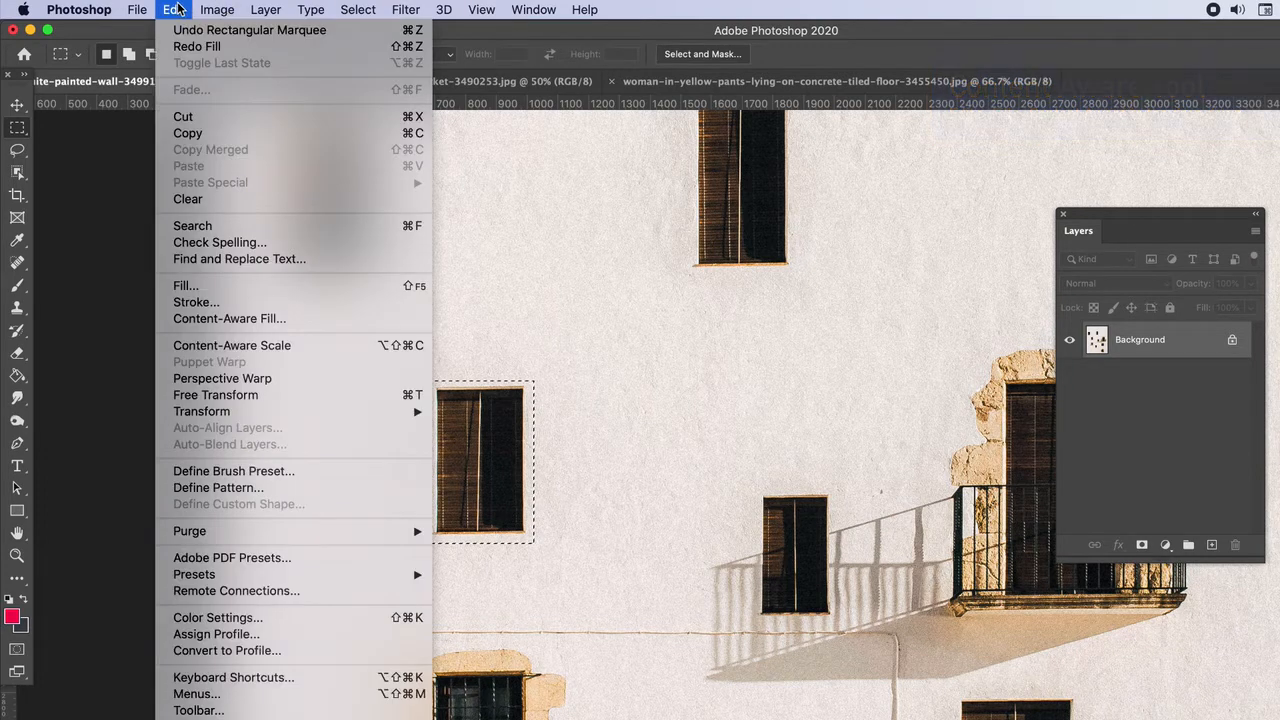
pyautogui.click(230, 318)
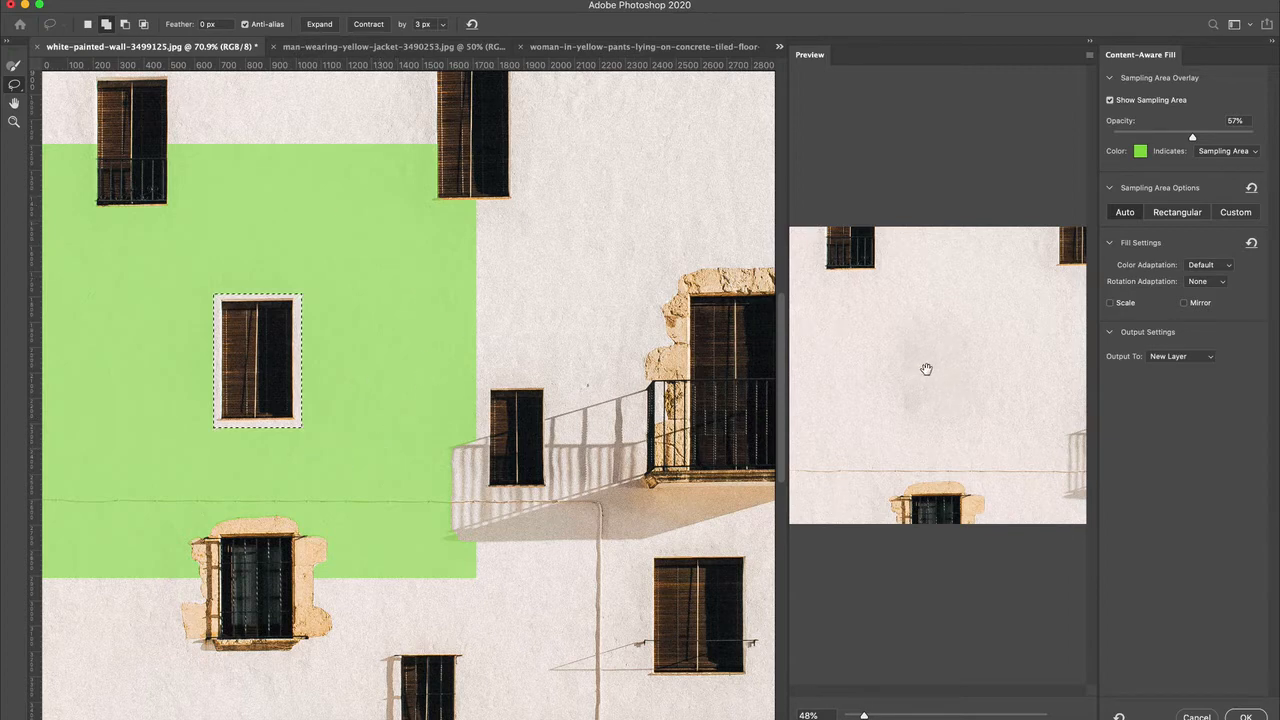
pyautogui.click(1195, 357)
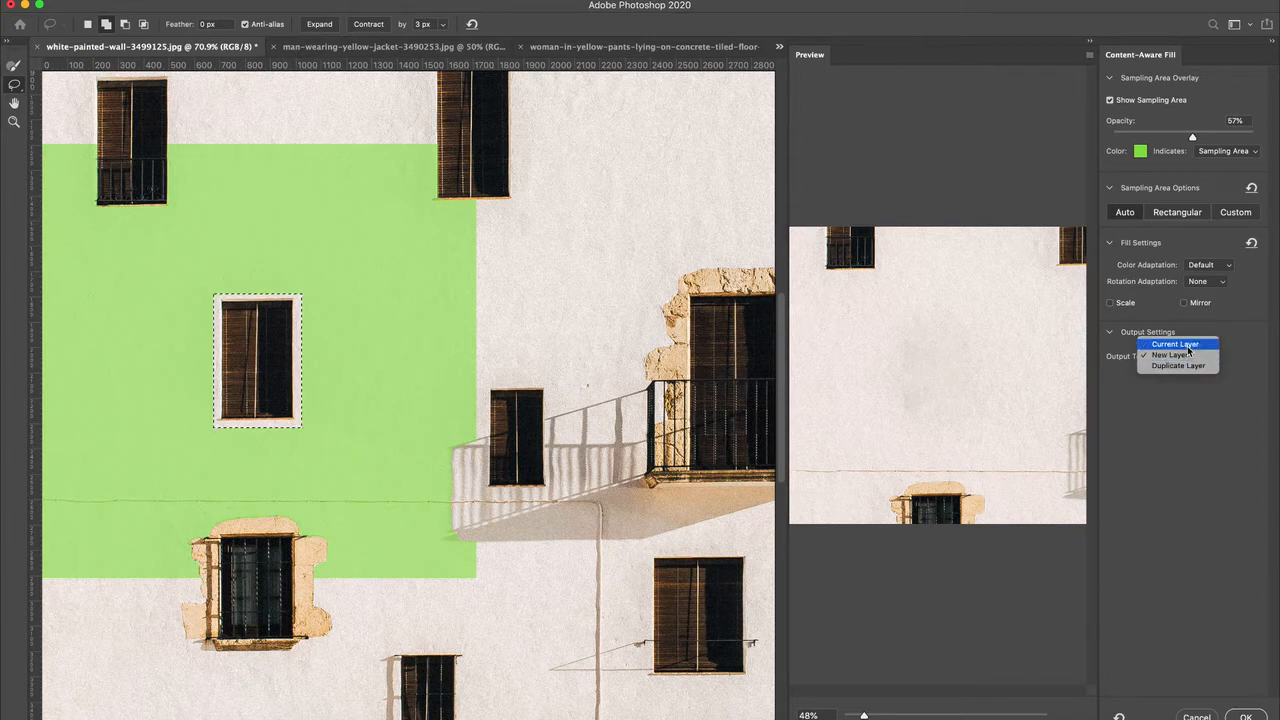
pyautogui.click(1252, 346)
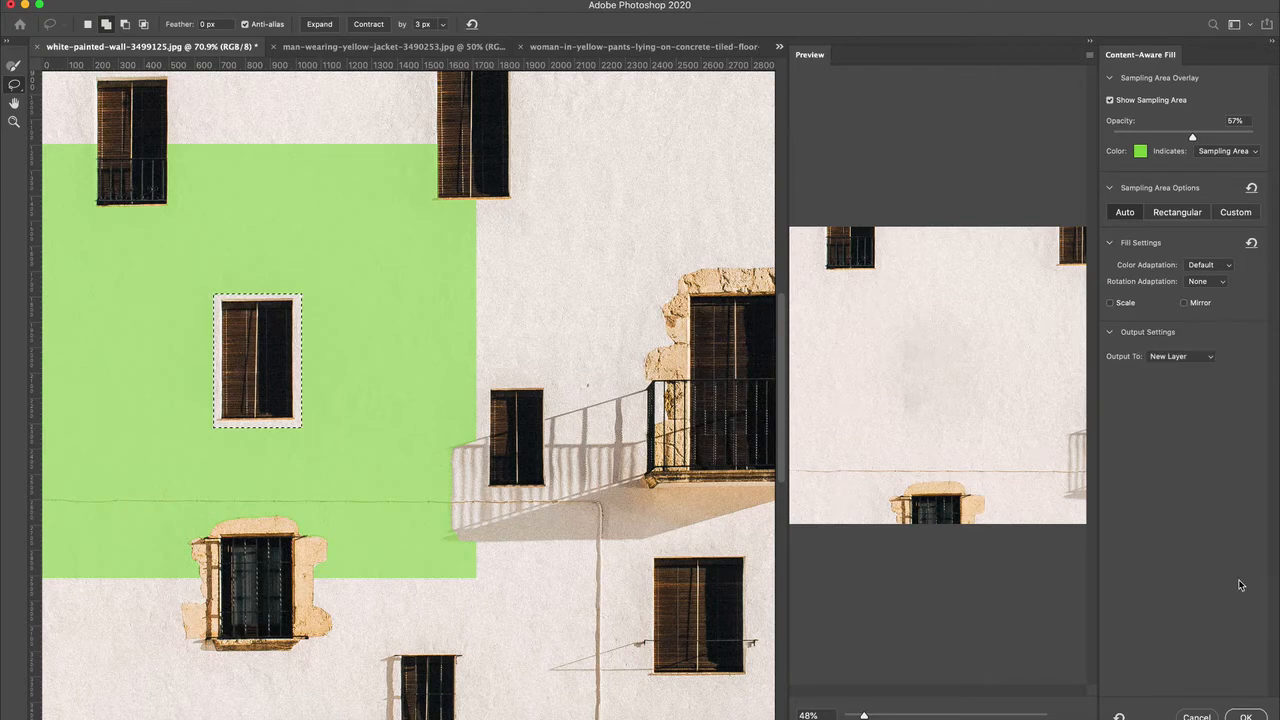
pyautogui.click(1247, 716)
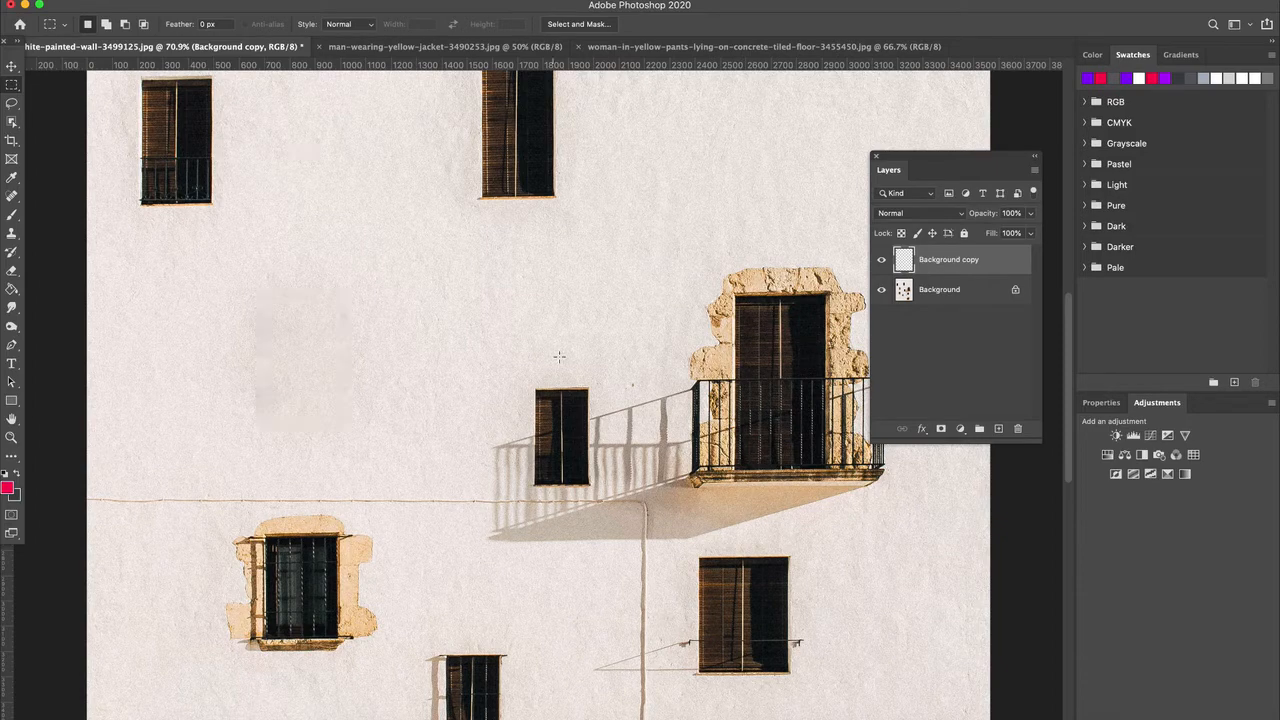
# Step: Select the small barred window and the stone-framed window near the wall's lower edge with two separate rectangular marquees
pyautogui.scroll(-3, 577, 400)
pyautogui.hscroll(3, 560, 396)
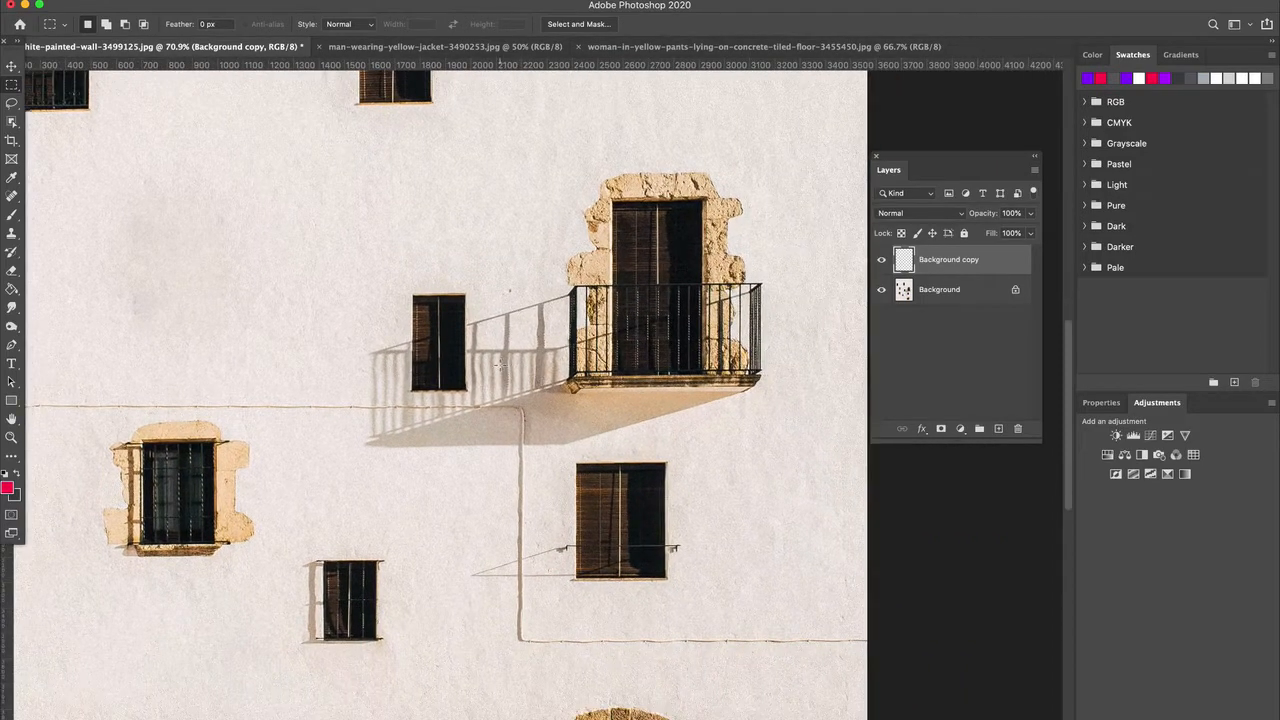
pyautogui.scroll(-5, 500, 365)
pyautogui.hscroll(-5, 500, 365)
pyautogui.hscroll(2, 470, 372)
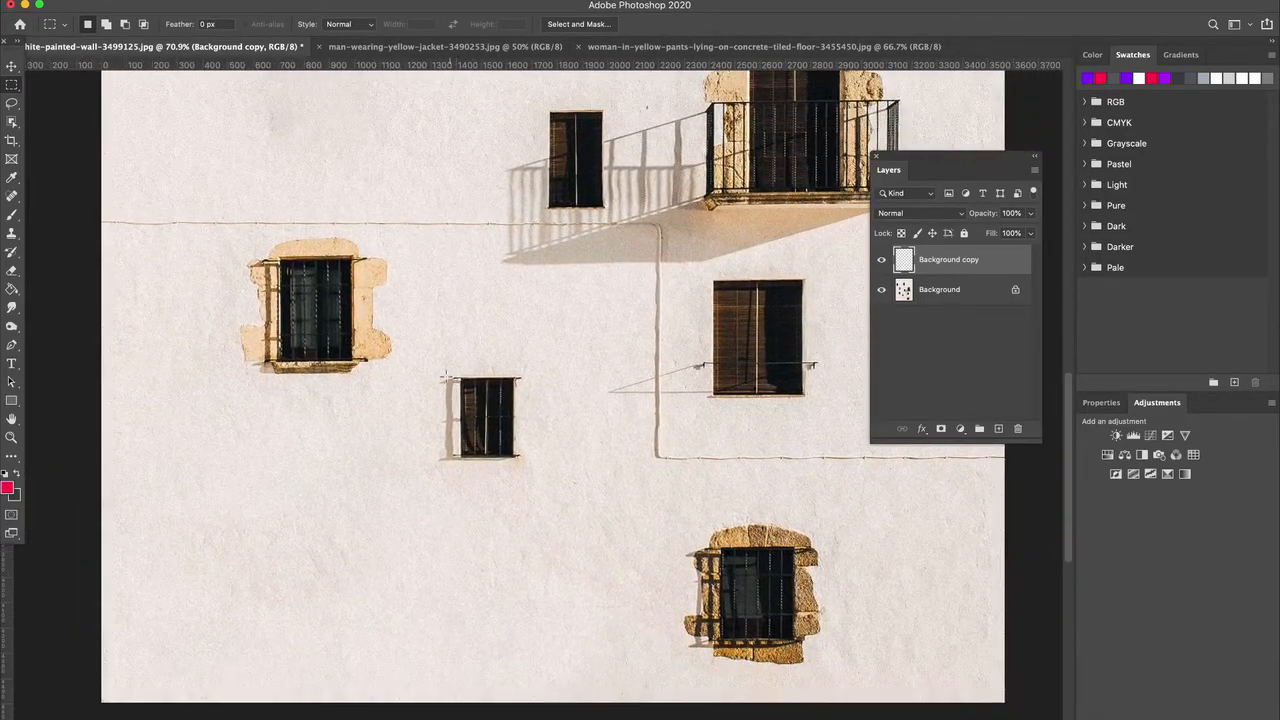
pyautogui.moveTo(437, 366); pyautogui.dragTo(531, 475)
pyautogui.press('shift')
pyautogui.moveTo(669, 515); pyautogui.dragTo(842, 679)
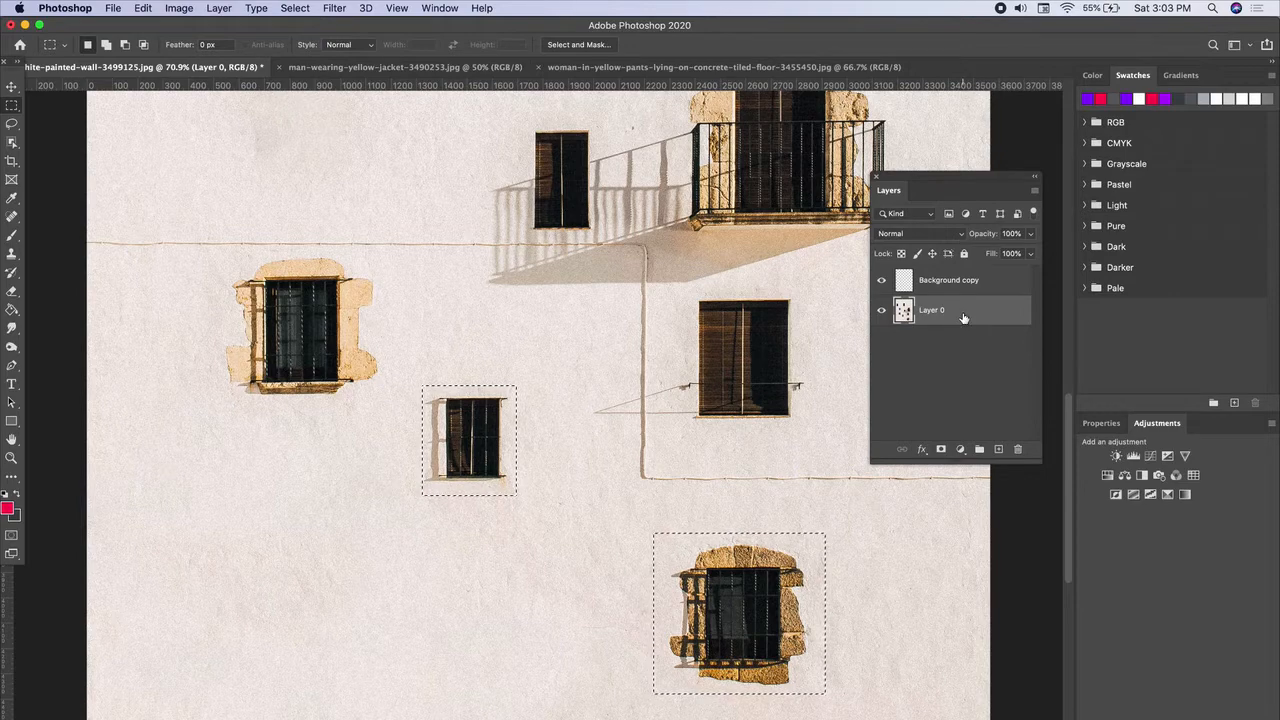
# Step: Remove both selected windows from Layer 0 with Content-Aware Fill and clear the selection
pyautogui.click(145, 8)
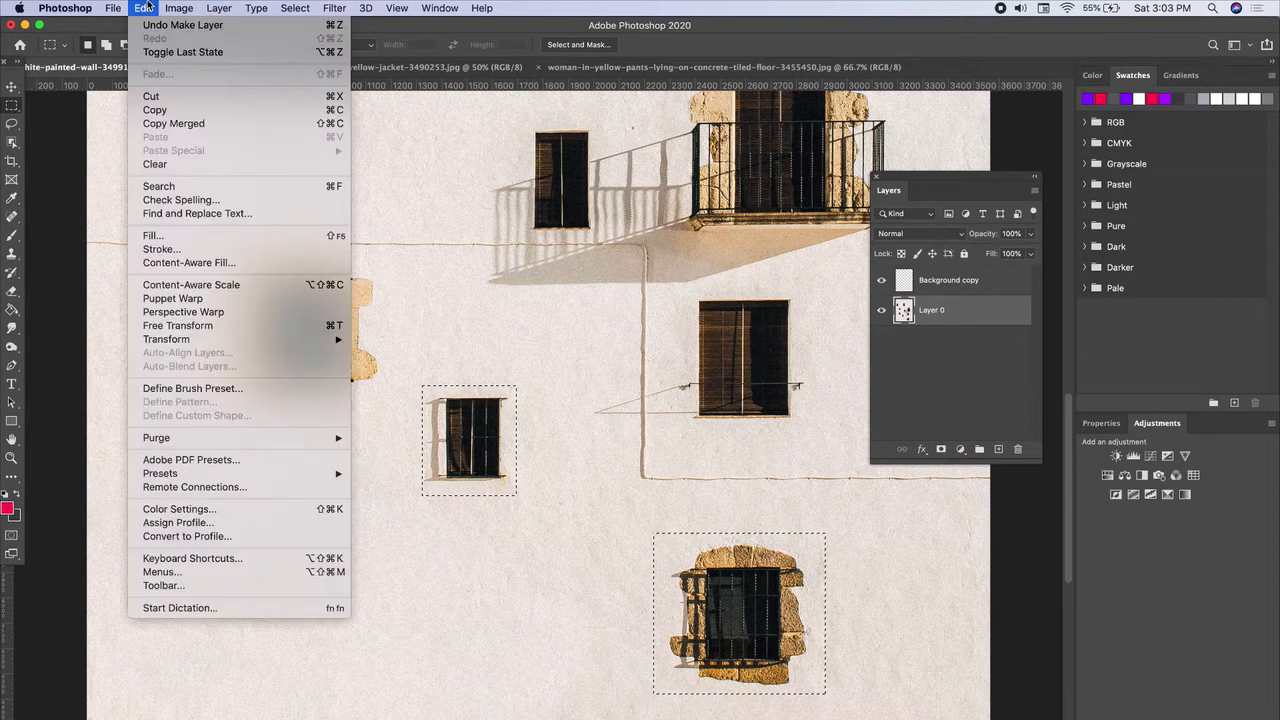
pyautogui.click(195, 262)
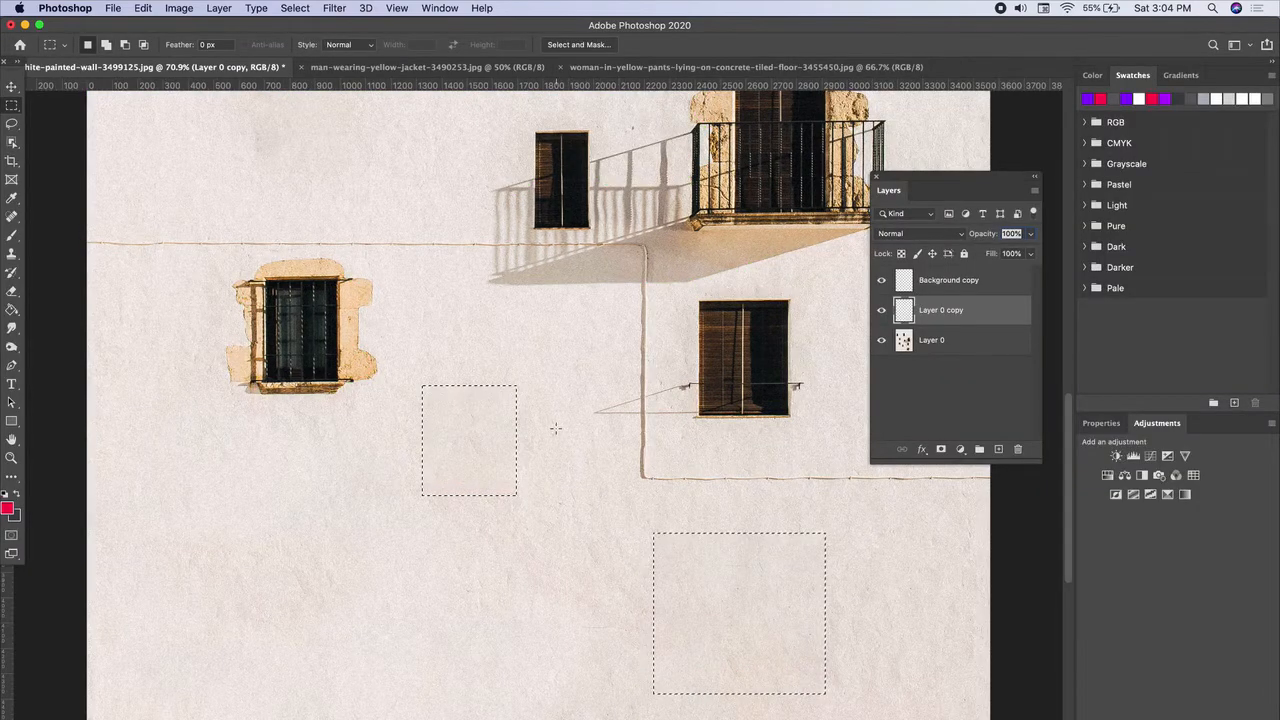
pyautogui.hotkey('ctrl', 'd')
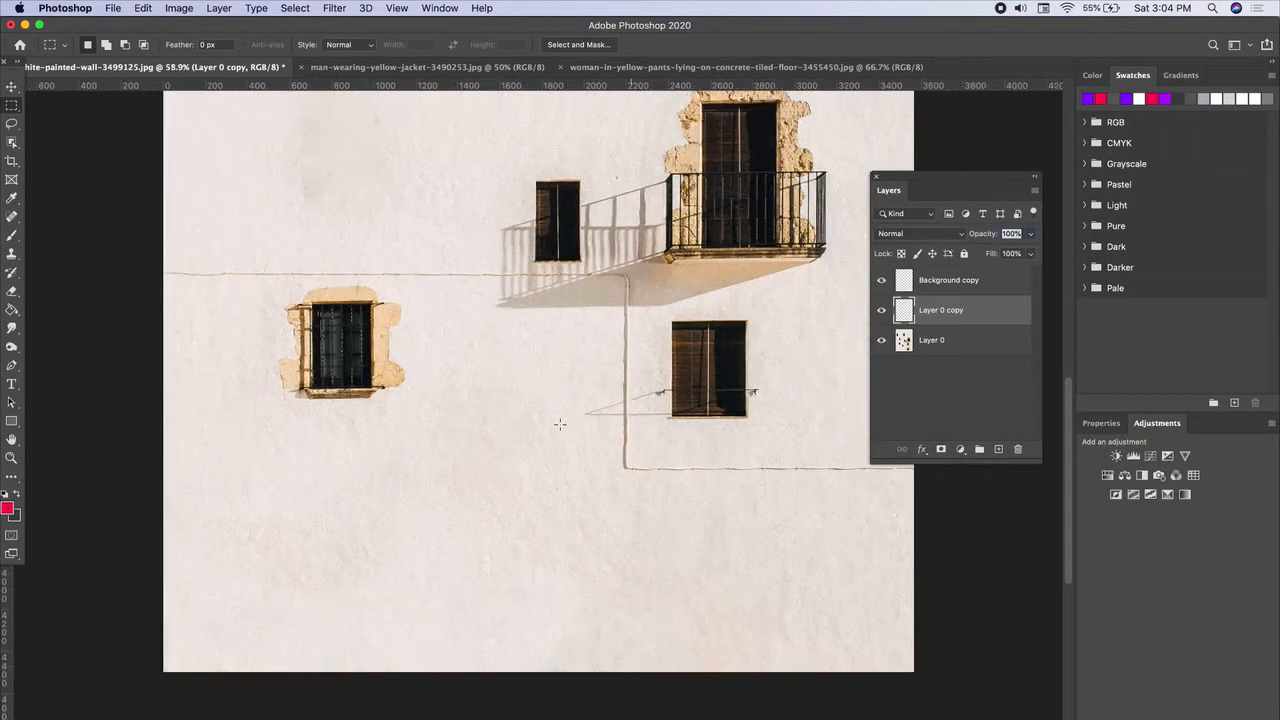
# Step: Marquee the small window in the balcony's shadow and start Content-Aware Fill on it from Layer 0
pyautogui.scroll(5, 560, 424)
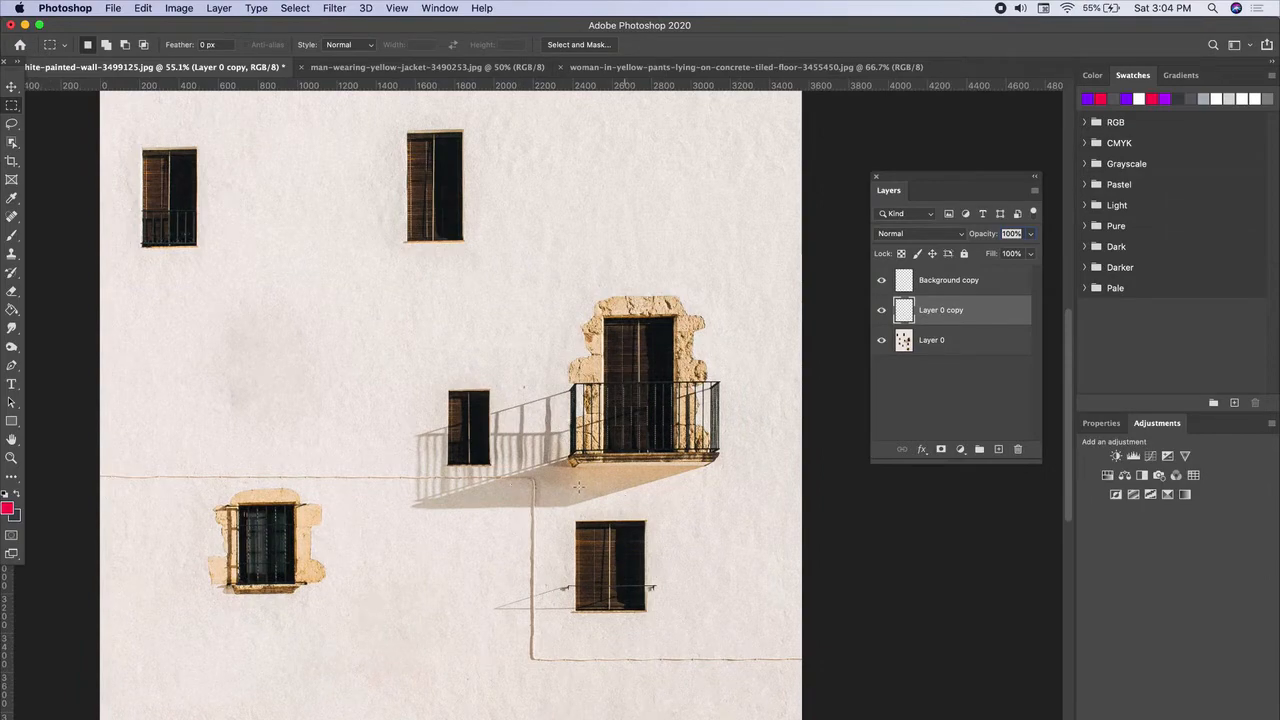
pyautogui.scroll(5, 483, 482)
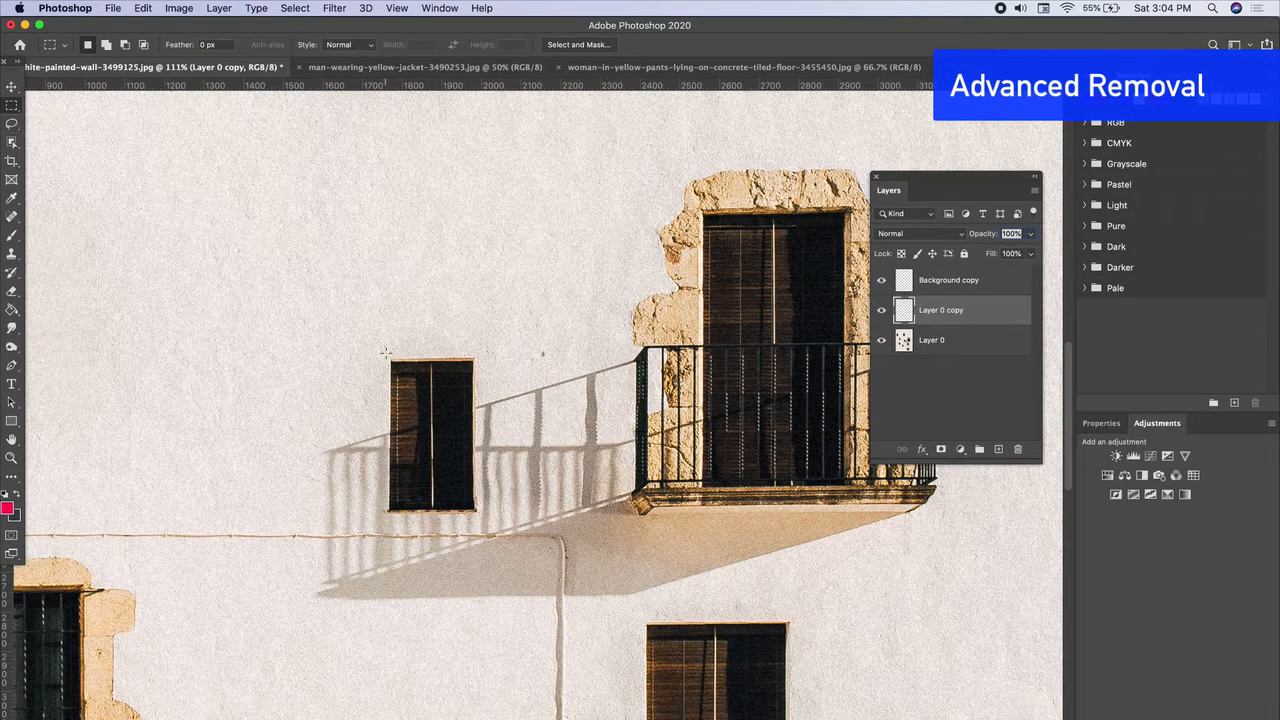
pyautogui.moveTo(388, 354); pyautogui.dragTo(481, 521)
pyautogui.hotkey('alt', '[')
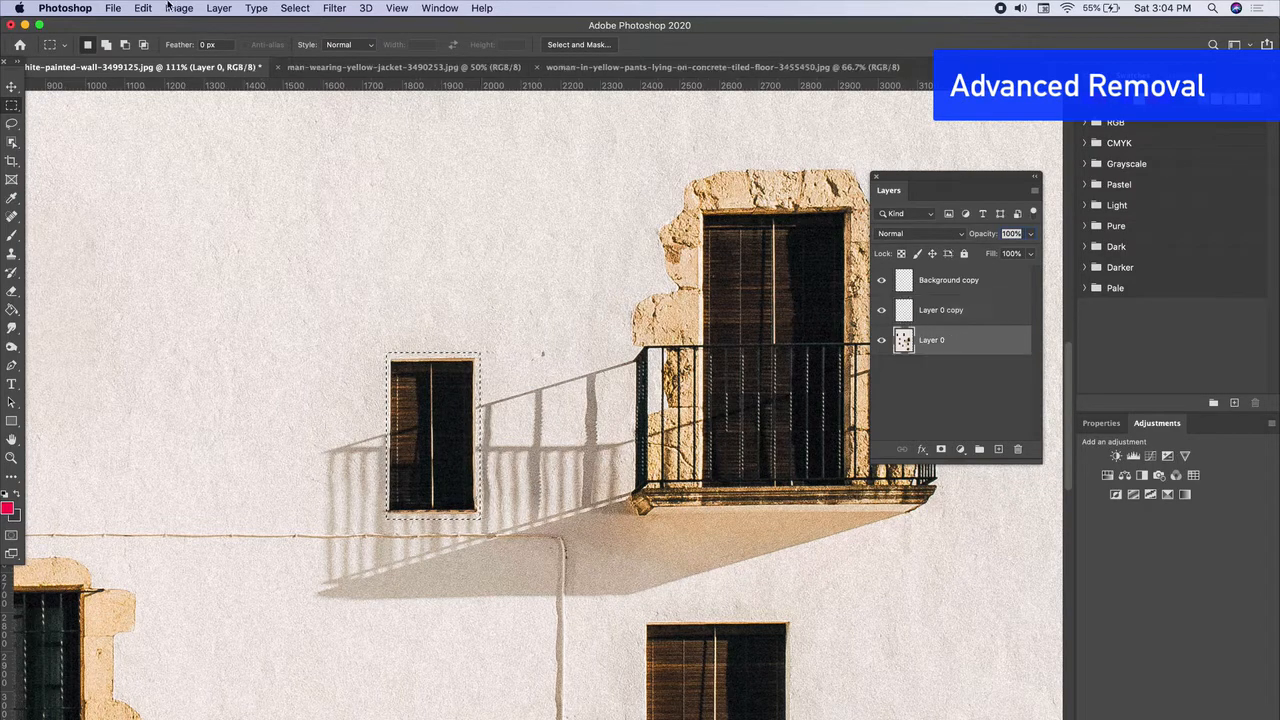
pyautogui.click(150, 8)
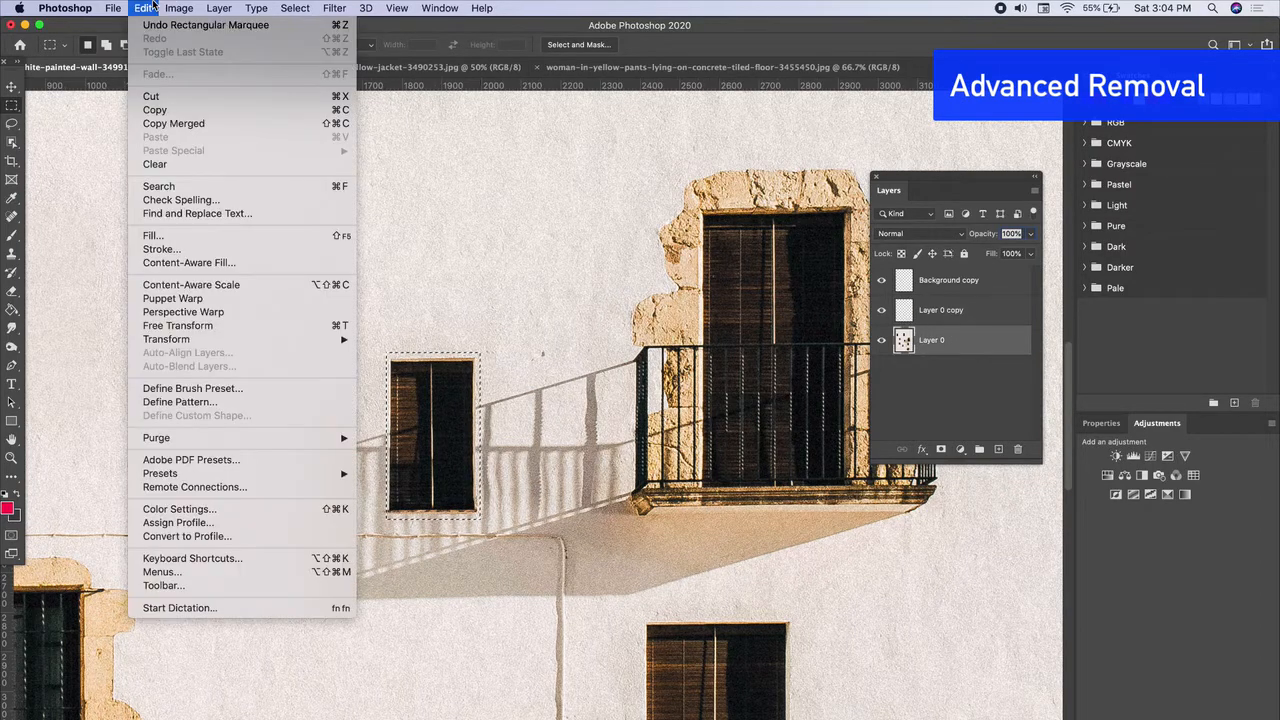
pyautogui.click(189, 262)
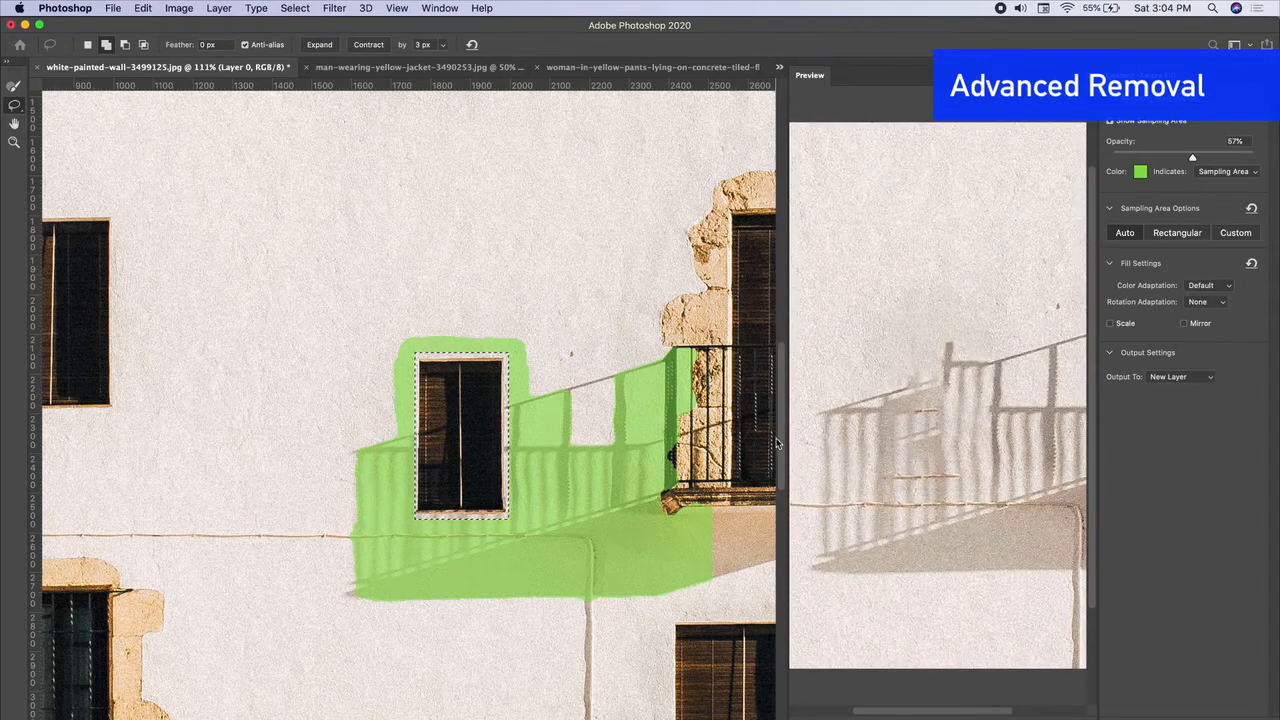
# Step: Enlarge the fill preview and extend the sampling area over the gaps and outer corners of the balcony shadow
pyautogui.moveTo(787, 444); pyautogui.dragTo(669, 437)
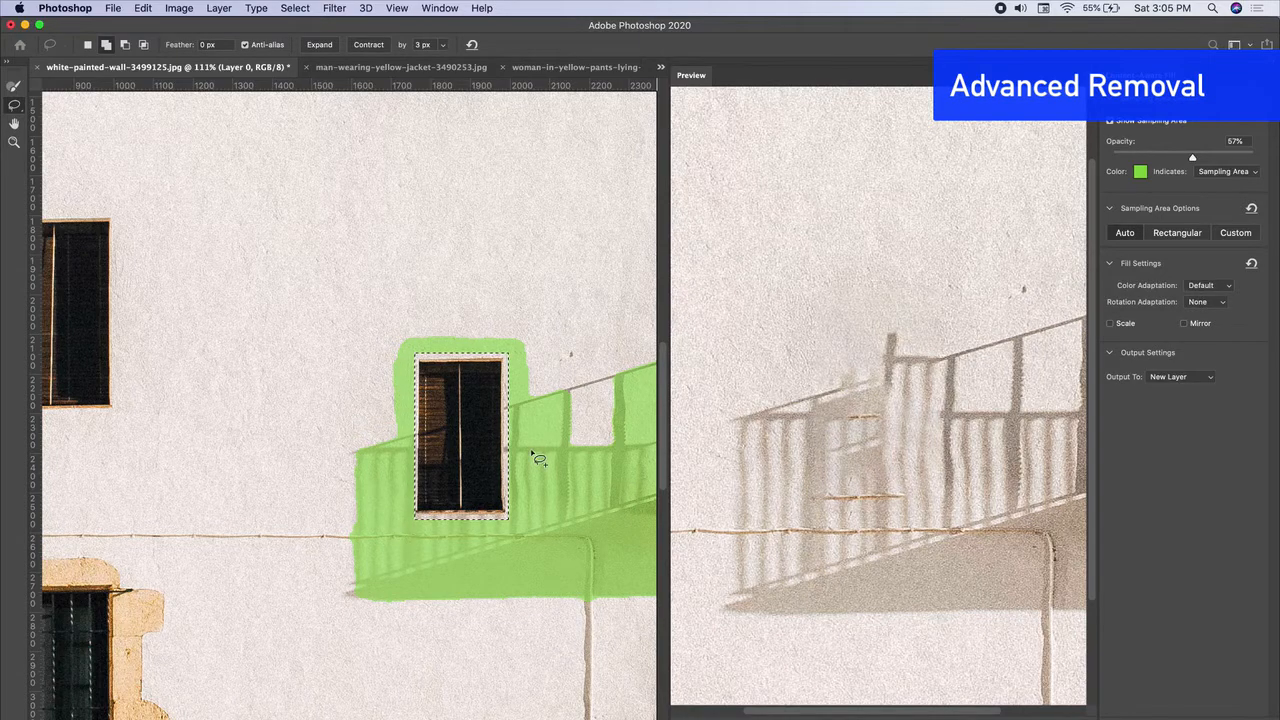
pyautogui.hscroll(5, 510, 495)
pyautogui.hscroll(3, 588, 563)
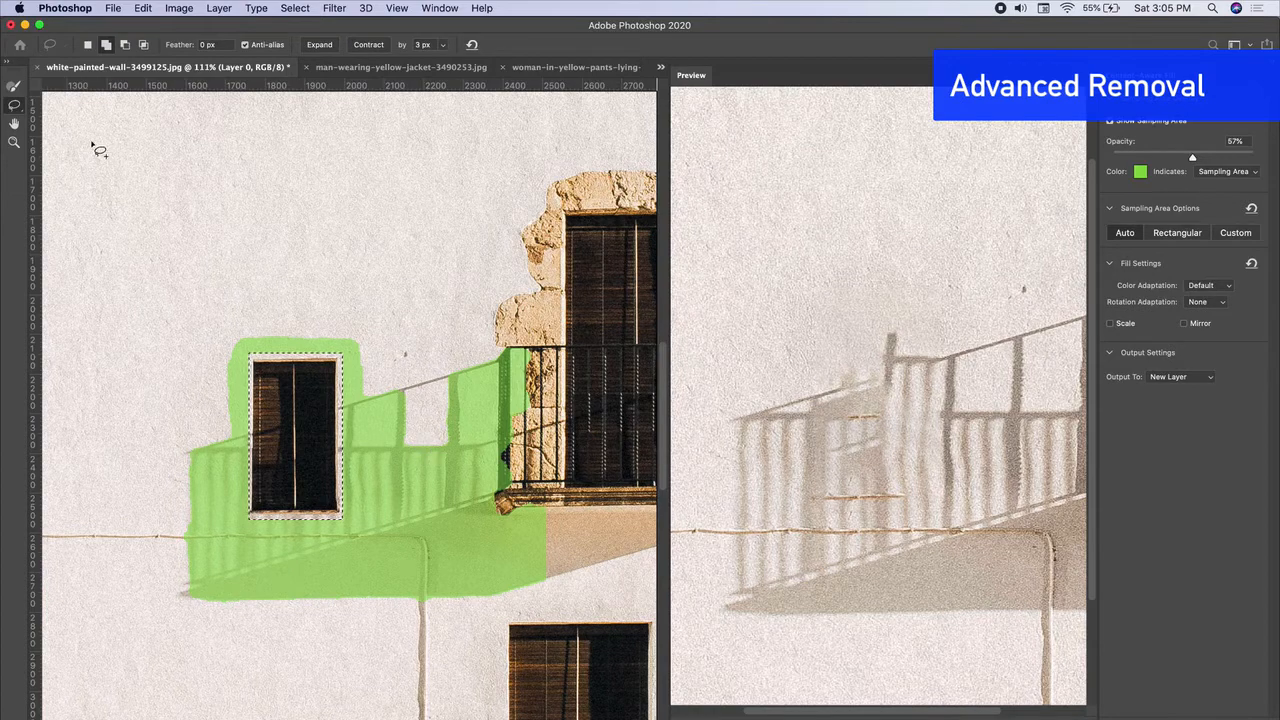
pyautogui.click(14, 89)
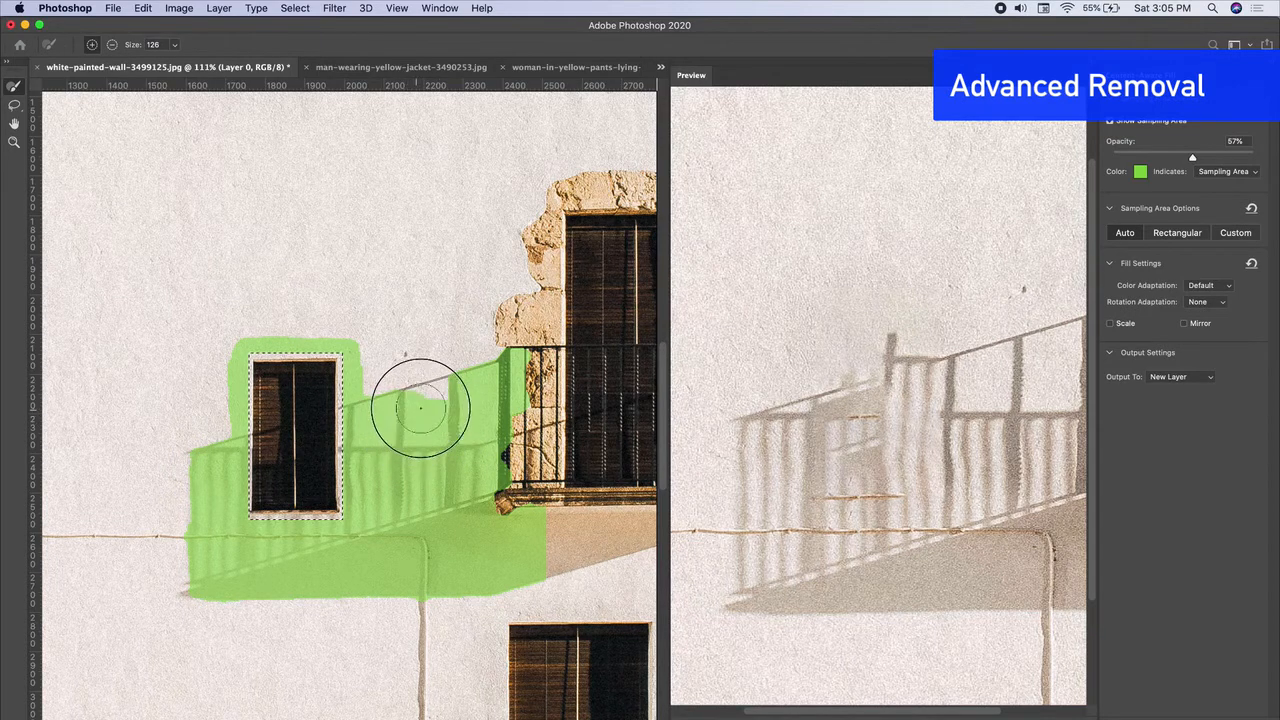
pyautogui.click(500, 568)
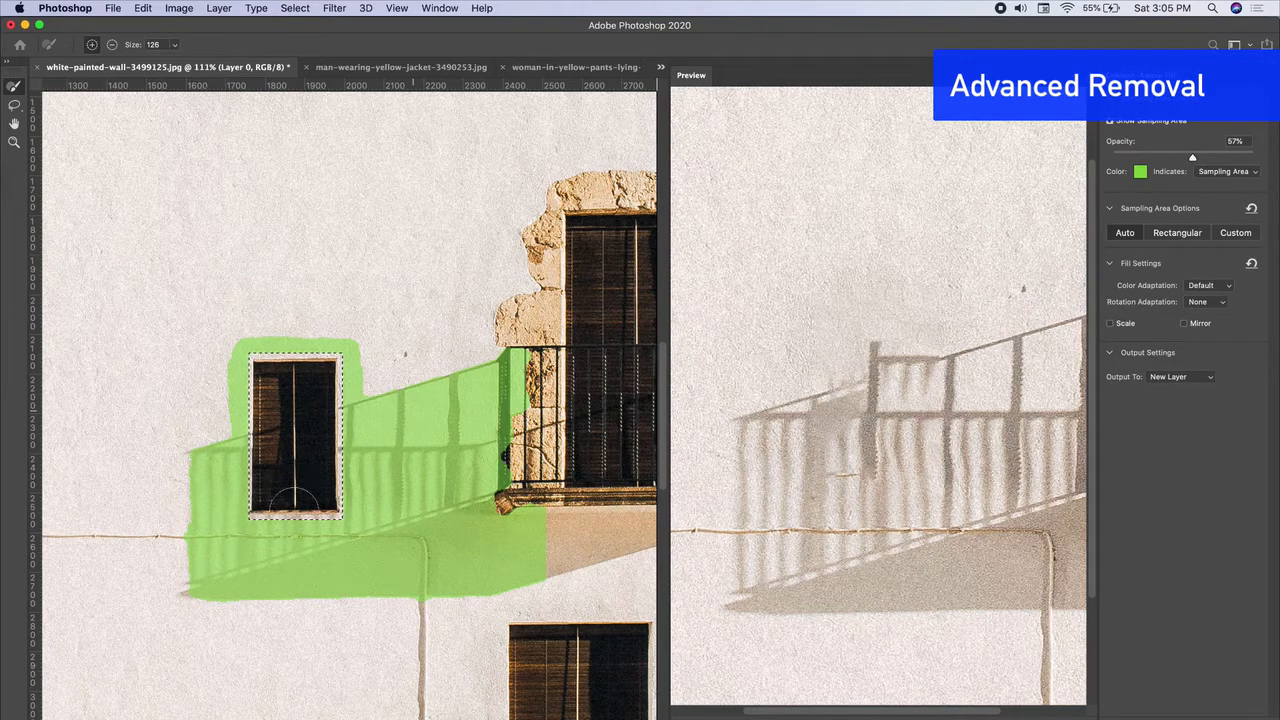
pyautogui.moveTo(203, 573); pyautogui.dragTo(190, 590)
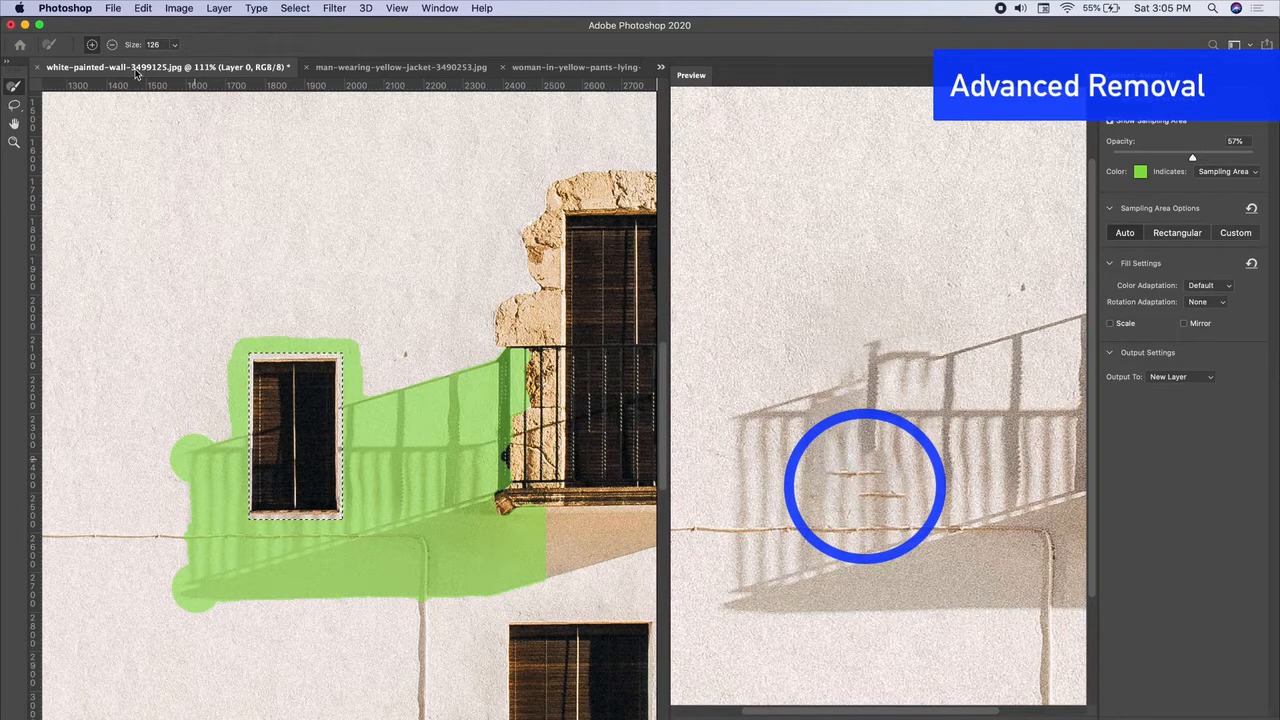
# Step: Subtract the wall cable crossing the shadow from the sampling area with a sampling brush of size 35
pyautogui.click(113, 45)
pyautogui.click(174, 46)
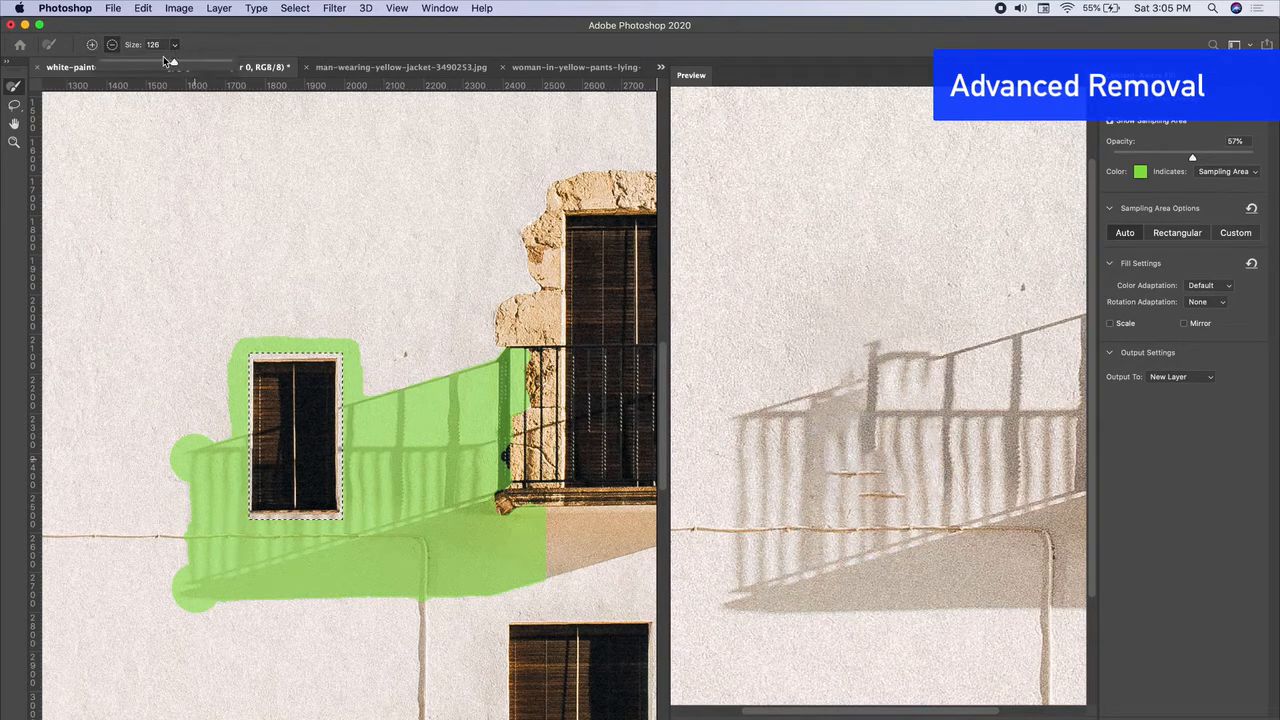
pyautogui.click(126, 65)
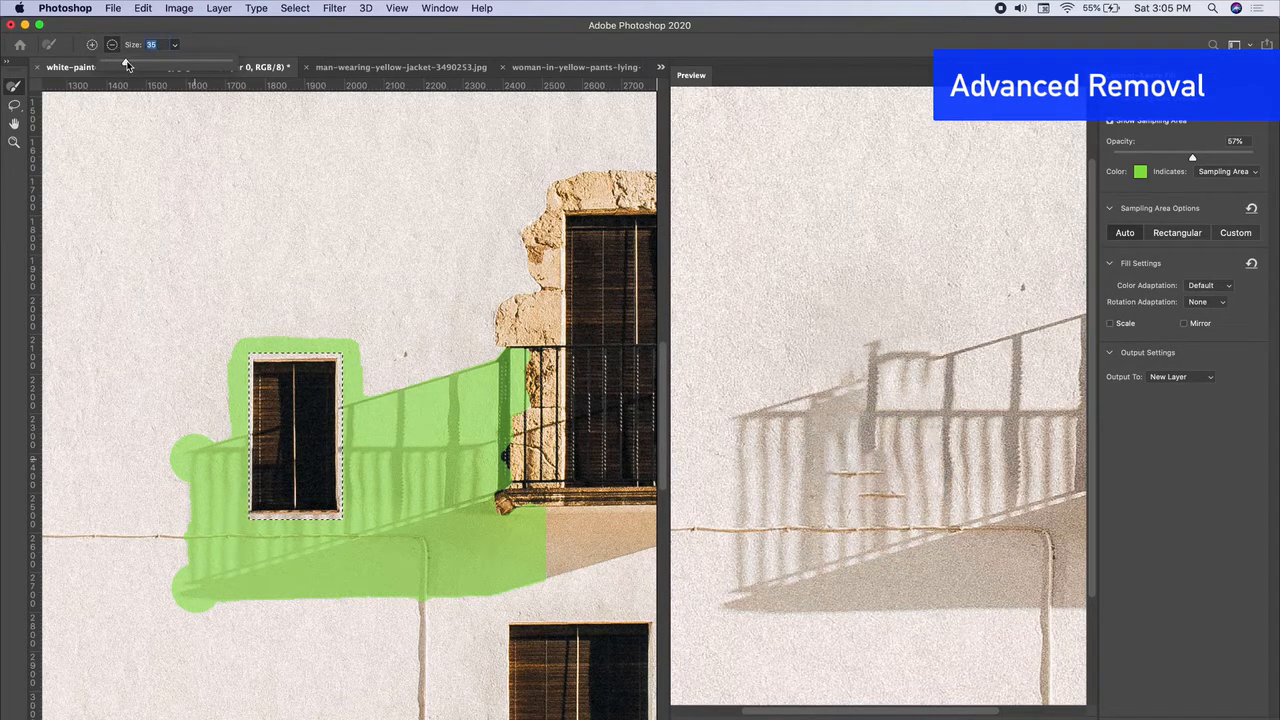
pyautogui.click(190, 538)
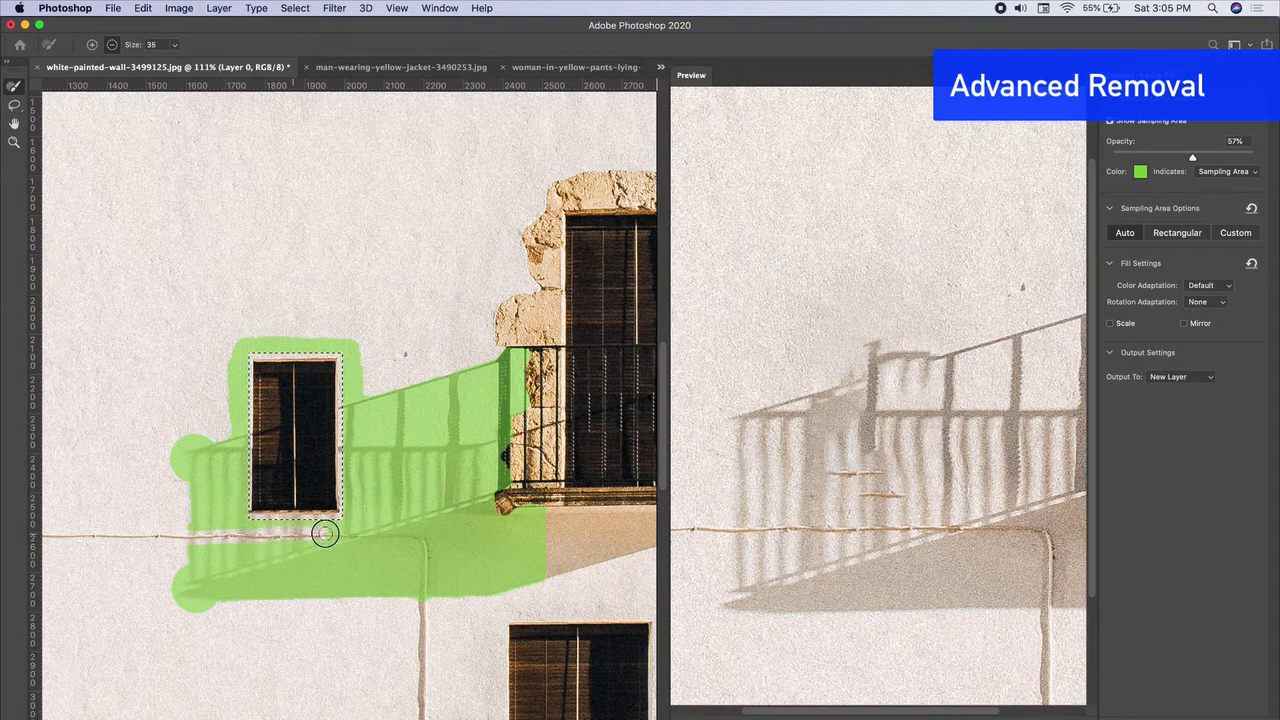
pyautogui.moveTo(375, 535)
pyautogui.mouseDown()
pyautogui.moveTo(421, 539)
pyautogui.moveTo(423, 604)
pyautogui.mouseUp()
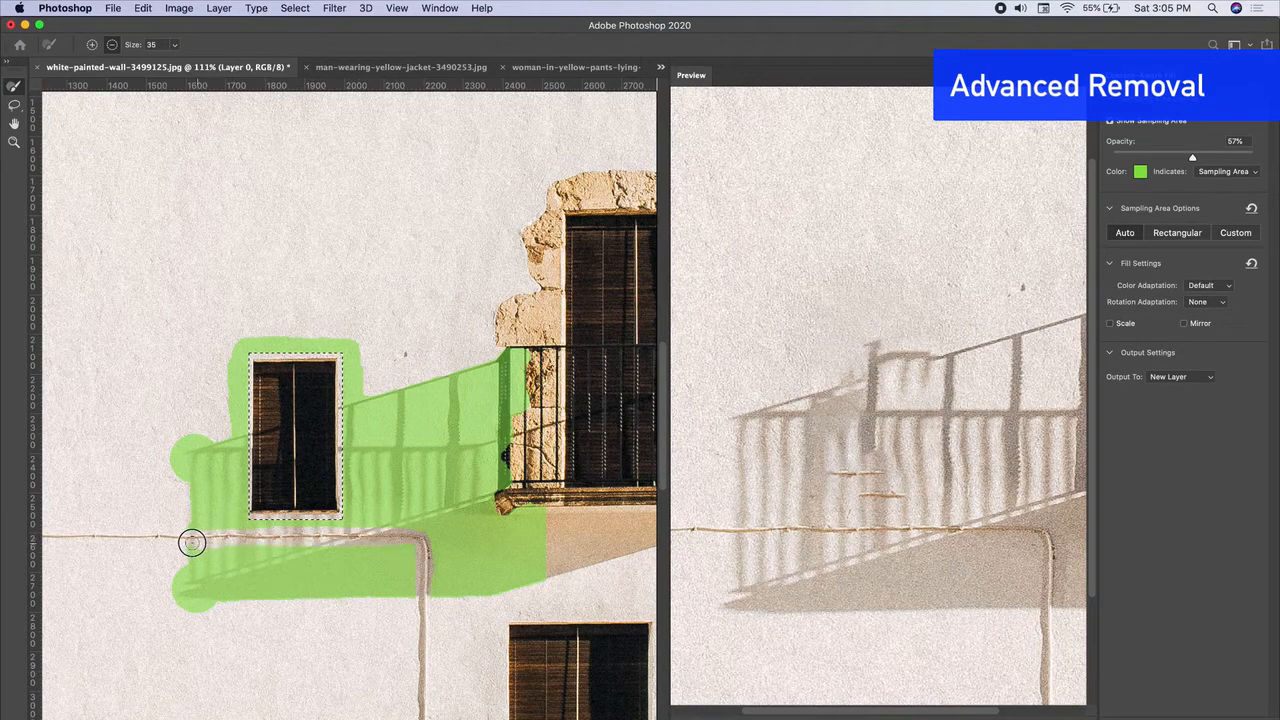
pyautogui.moveTo(192, 542); pyautogui.dragTo(178, 543)
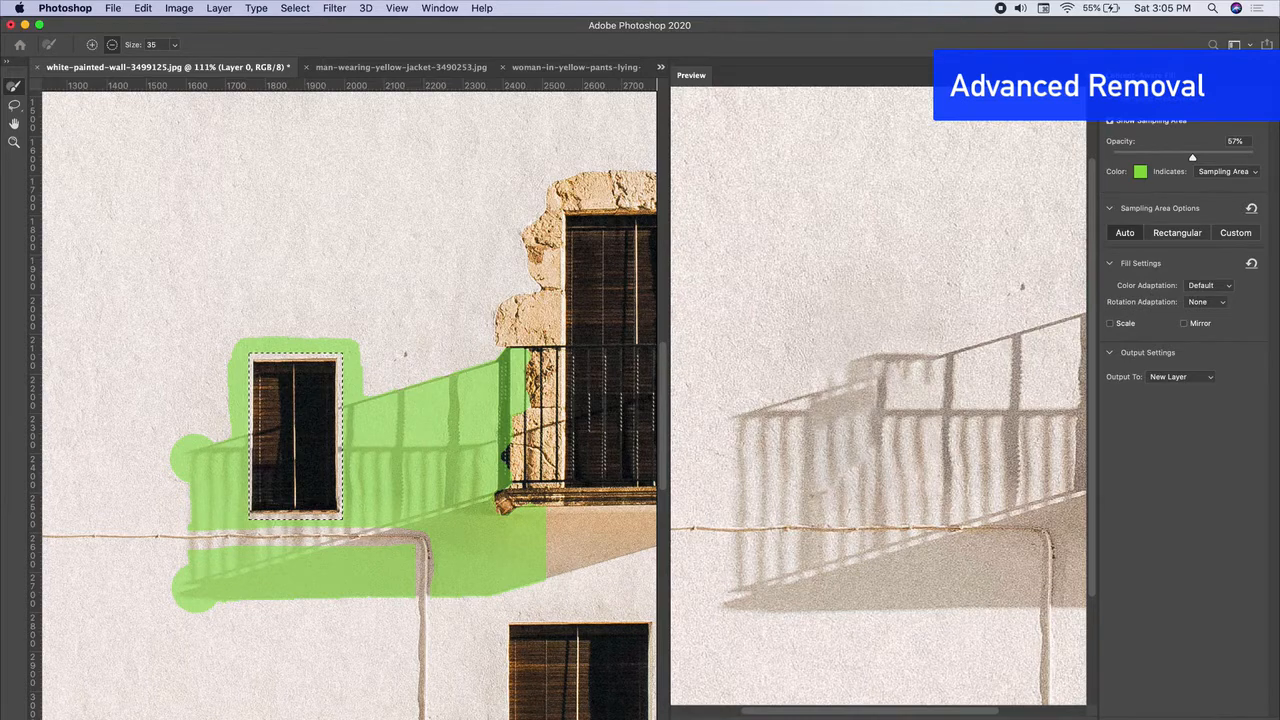
# Step: Apply the Content-Aware Fill to the shadowed window, clear the selection, and switch to the Move tool
pyautogui.press('Return')
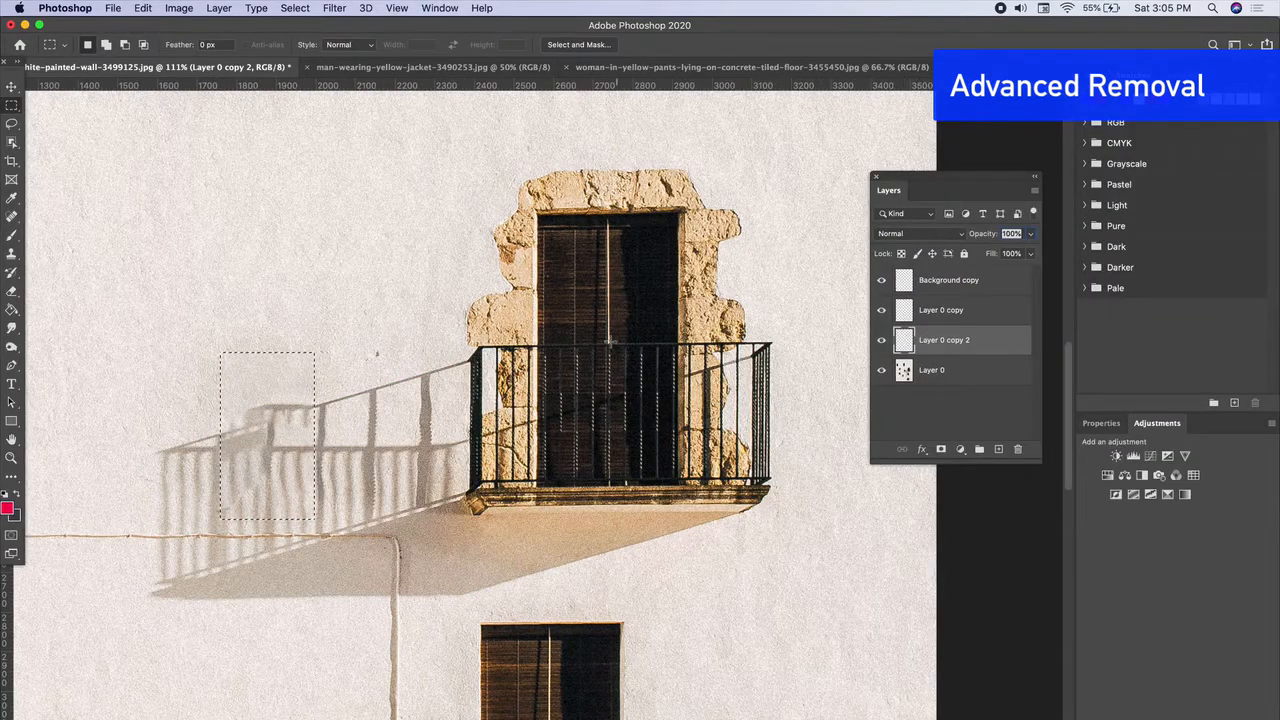
pyautogui.press('super+d')
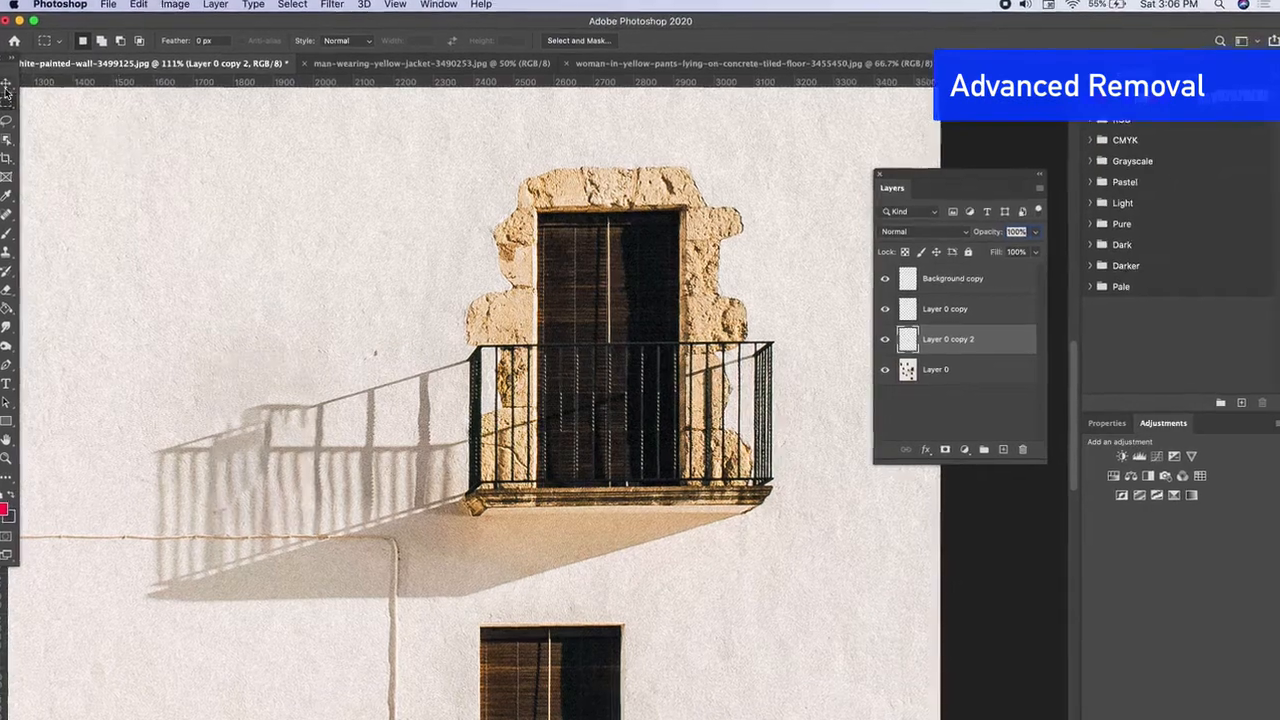
pyautogui.click(6, 84)
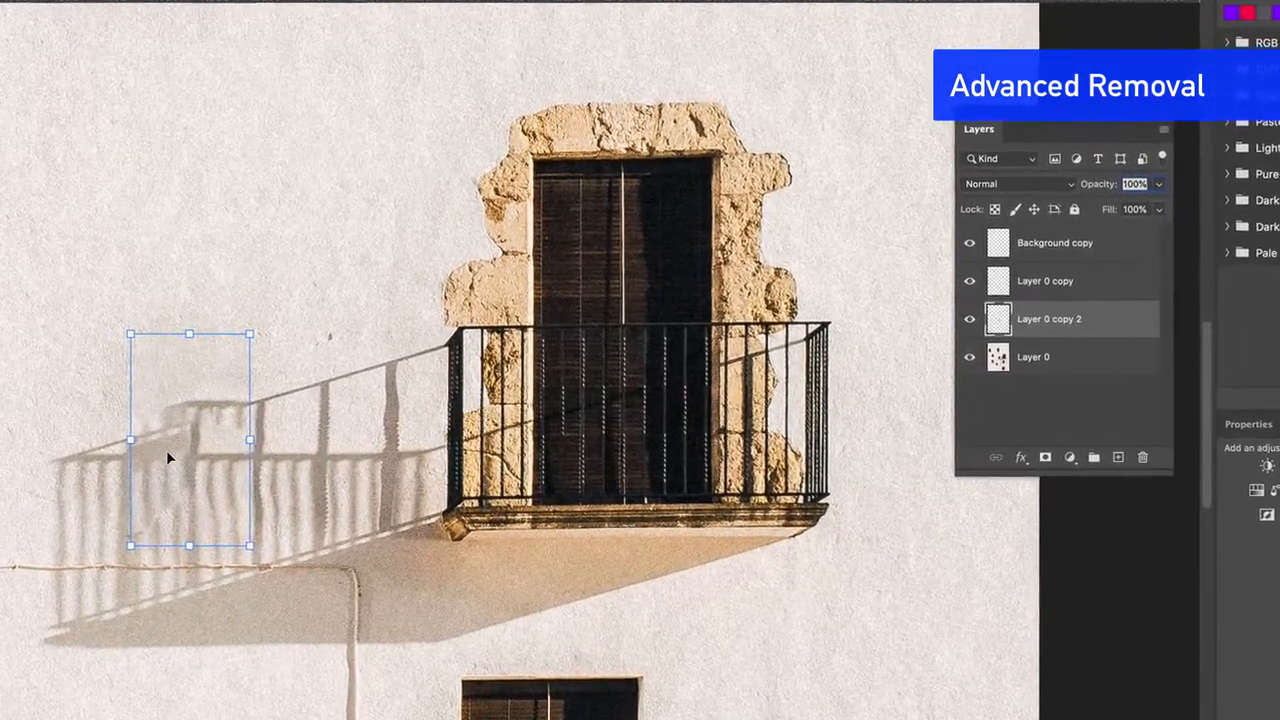
# Step: Try to merge all four layers, from Layer 0 up to Background copy
pyautogui.click(1030, 360)
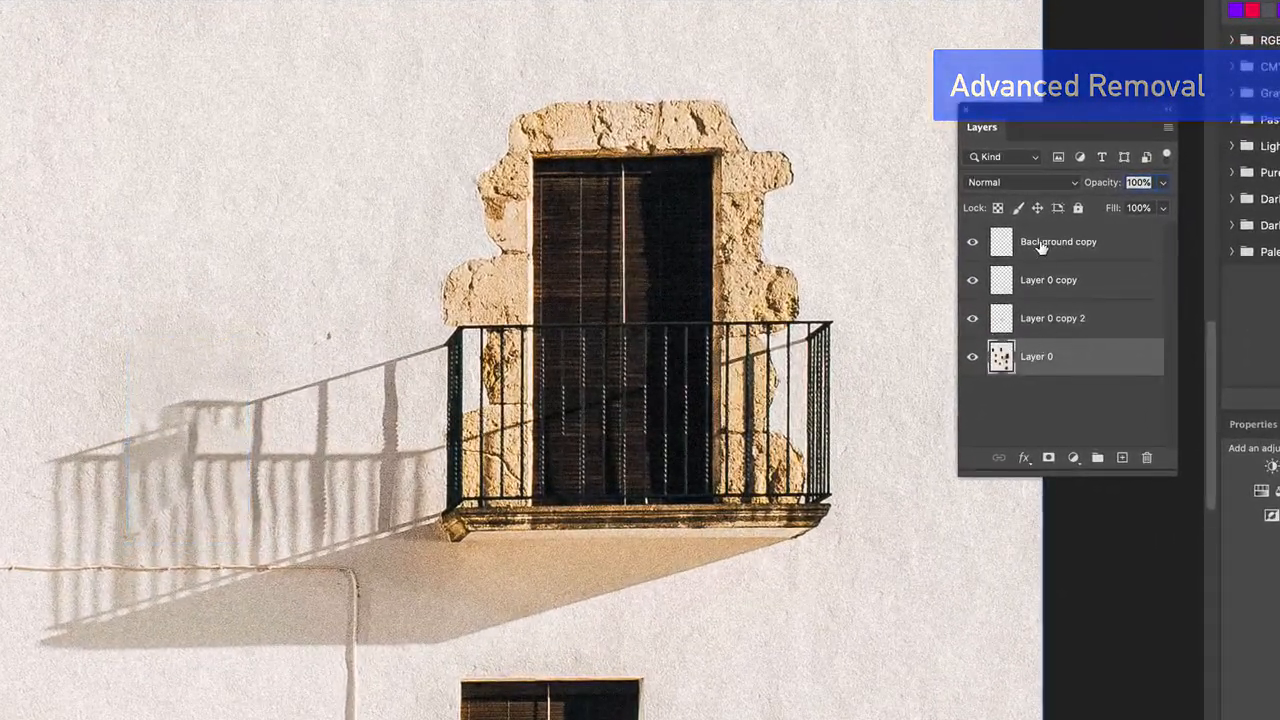
pyautogui.keyDown('shift'); pyautogui.click(1045, 243); pyautogui.keyUp('shift')
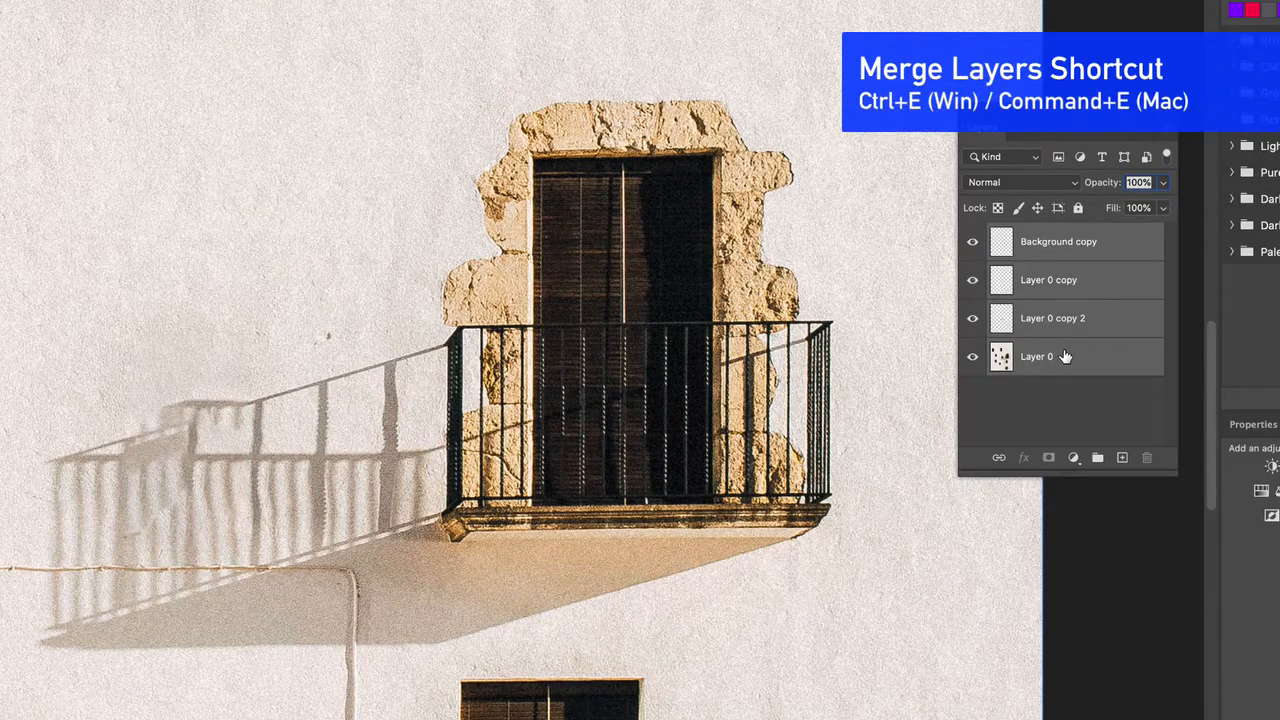
pyautogui.hotkey('ctrl', 'e')
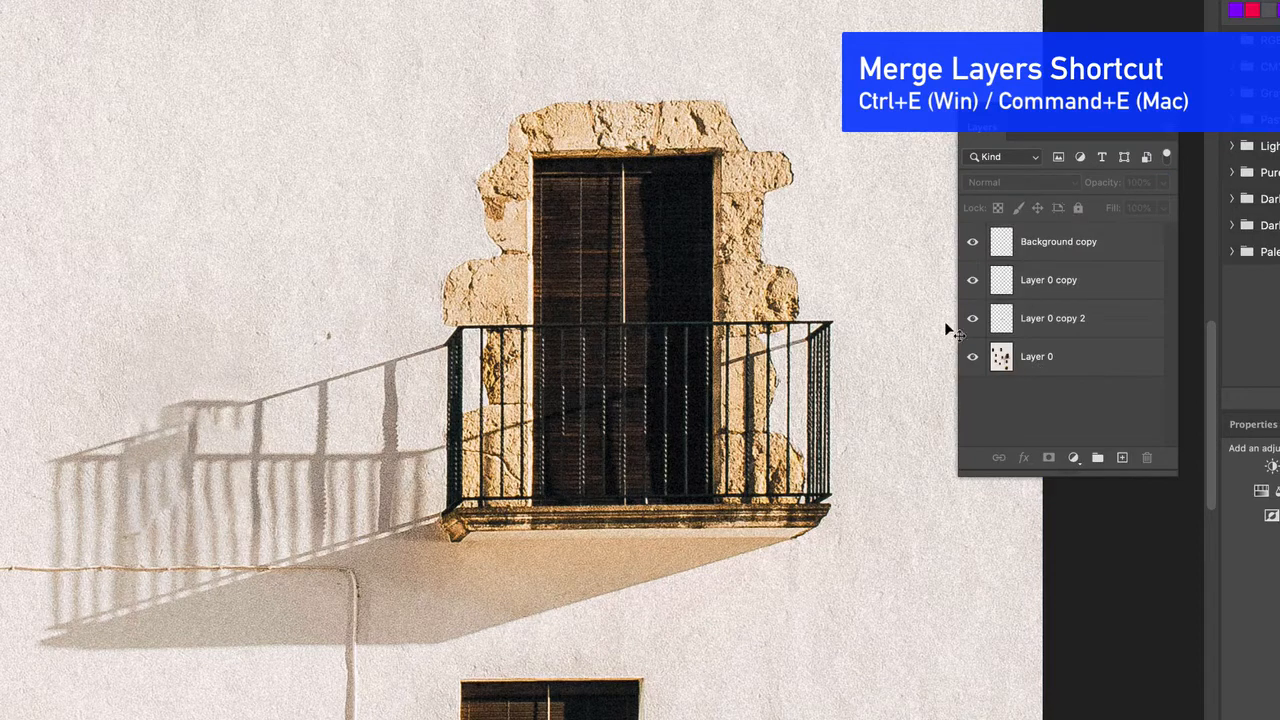
# Step: Merge the Layer 0 copy 2 fill layer with Layer 0
pyautogui.click(975, 243)
pyautogui.click(1030, 318)
pyautogui.keyDown('shift'); pyautogui.click(1058, 358); pyautogui.keyUp('shift')
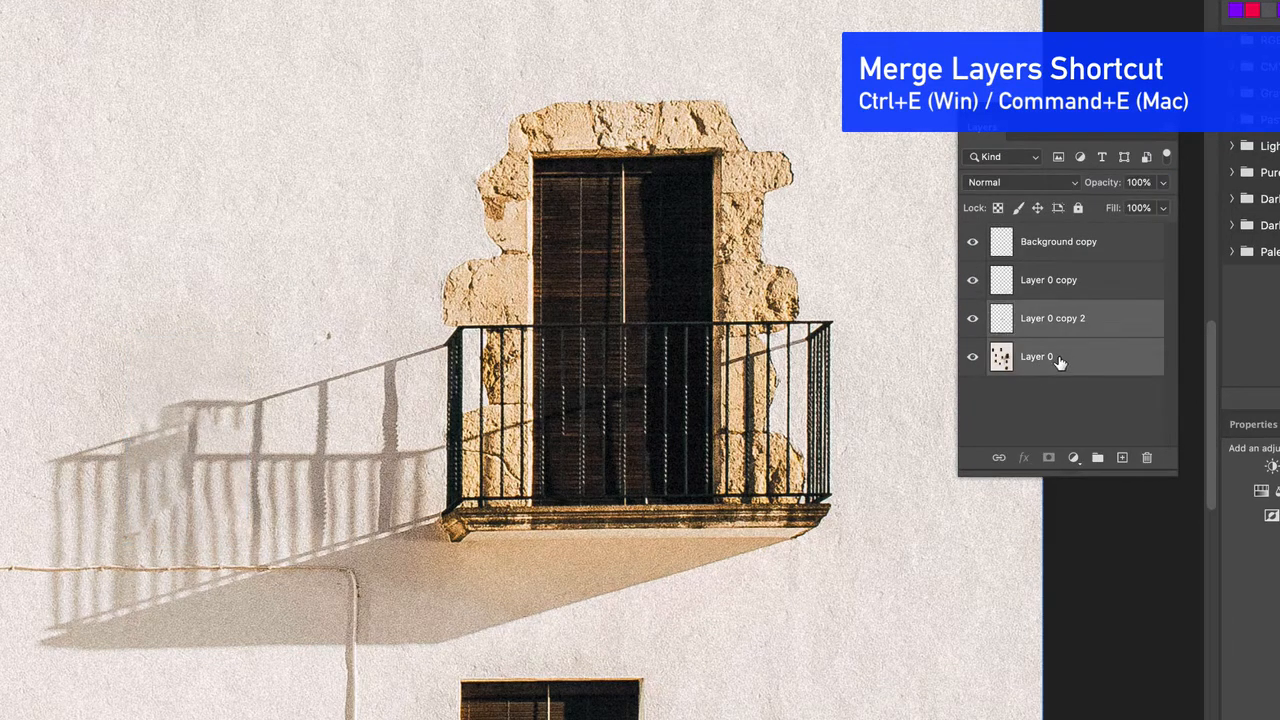
pyautogui.hotkey('ctrl', 'e')
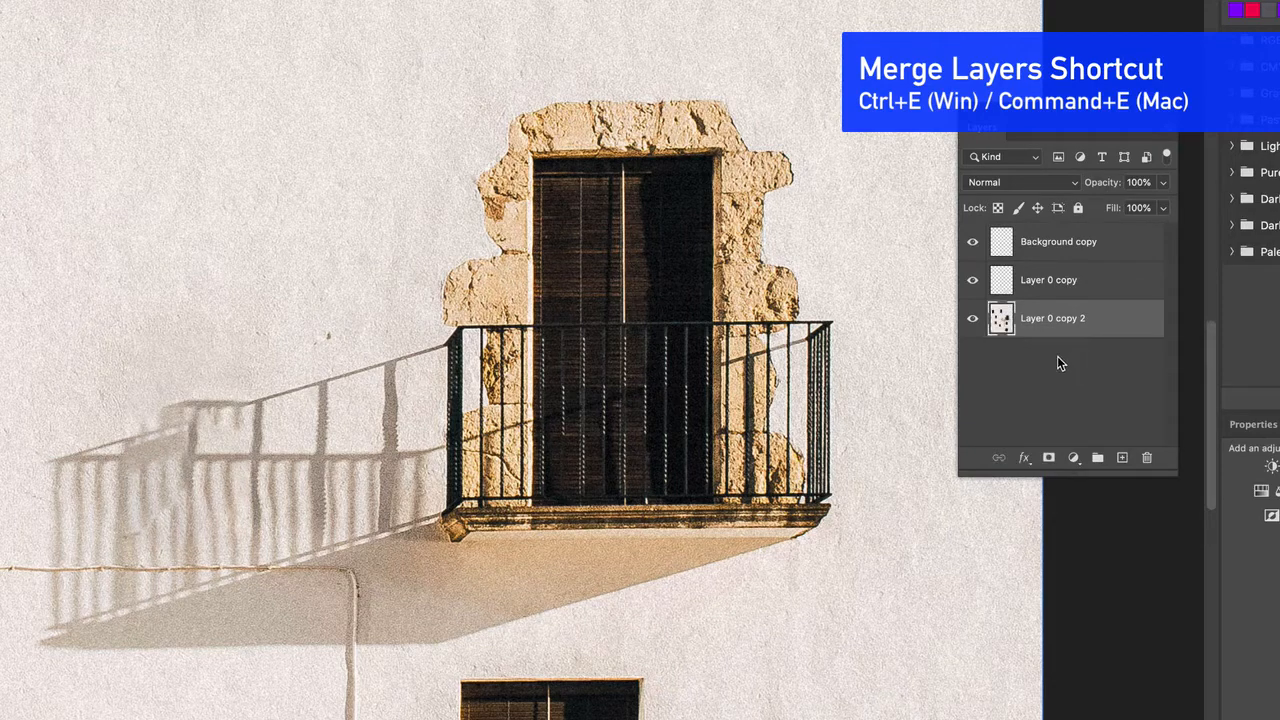
pyautogui.rightClick(1108, 332)
pyautogui.press('Escape')
pyautogui.scroll(3, 115, 481)
pyautogui.scroll(-3, 120, 481)
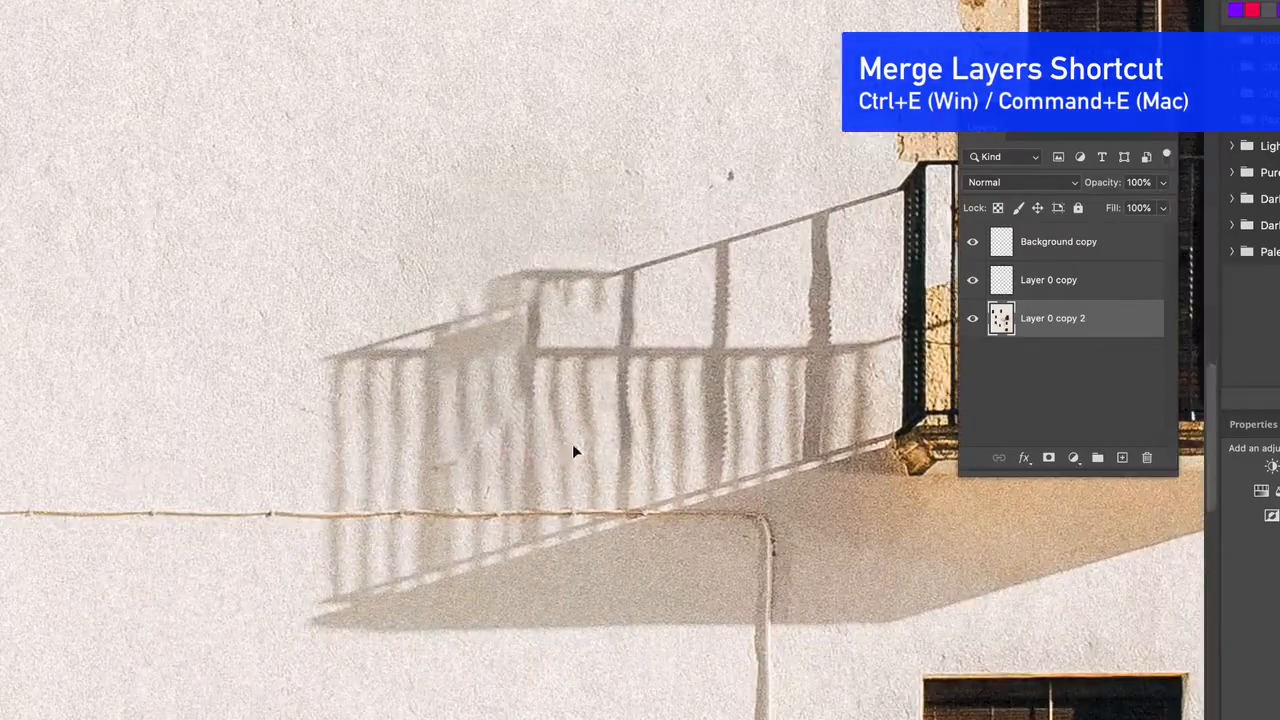
# Step: Switch to the Spot Healing Brush and set its size to 98 px for retouching the balcony's shadow
pyautogui.scroll(2, 671, 433)
pyautogui.scroll(3, 483, 408)
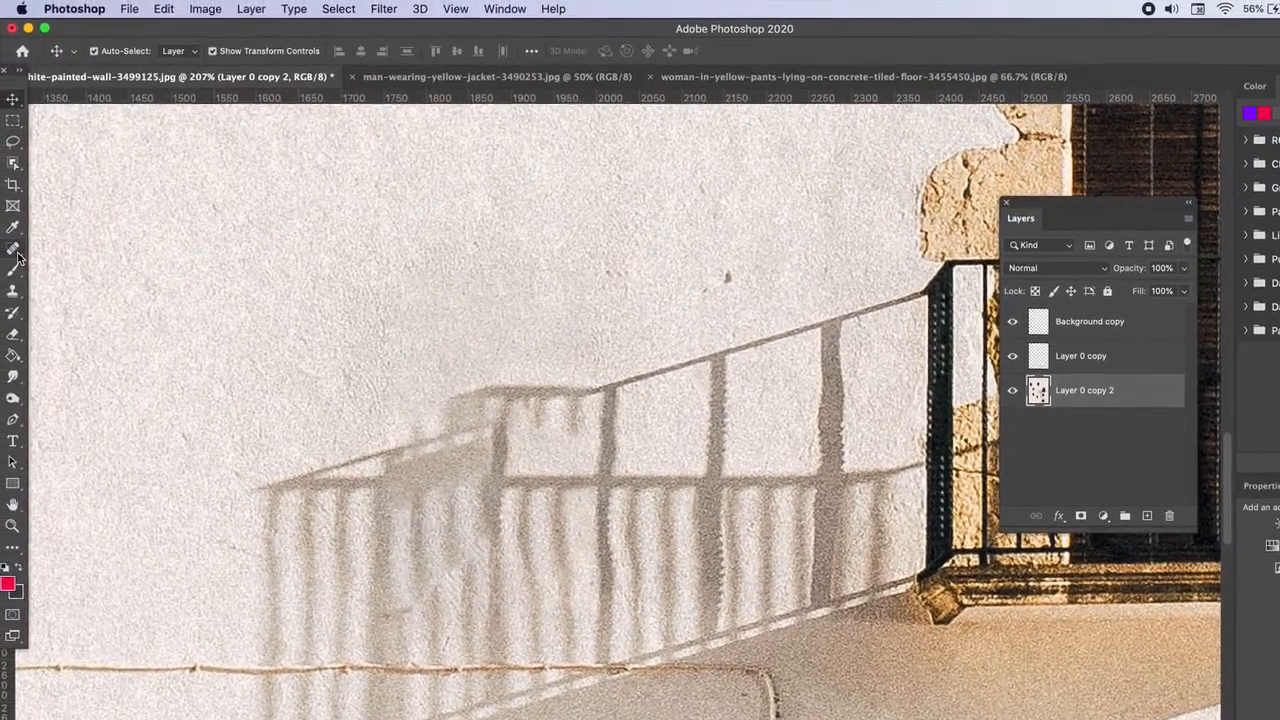
pyautogui.rightClick(14, 250)
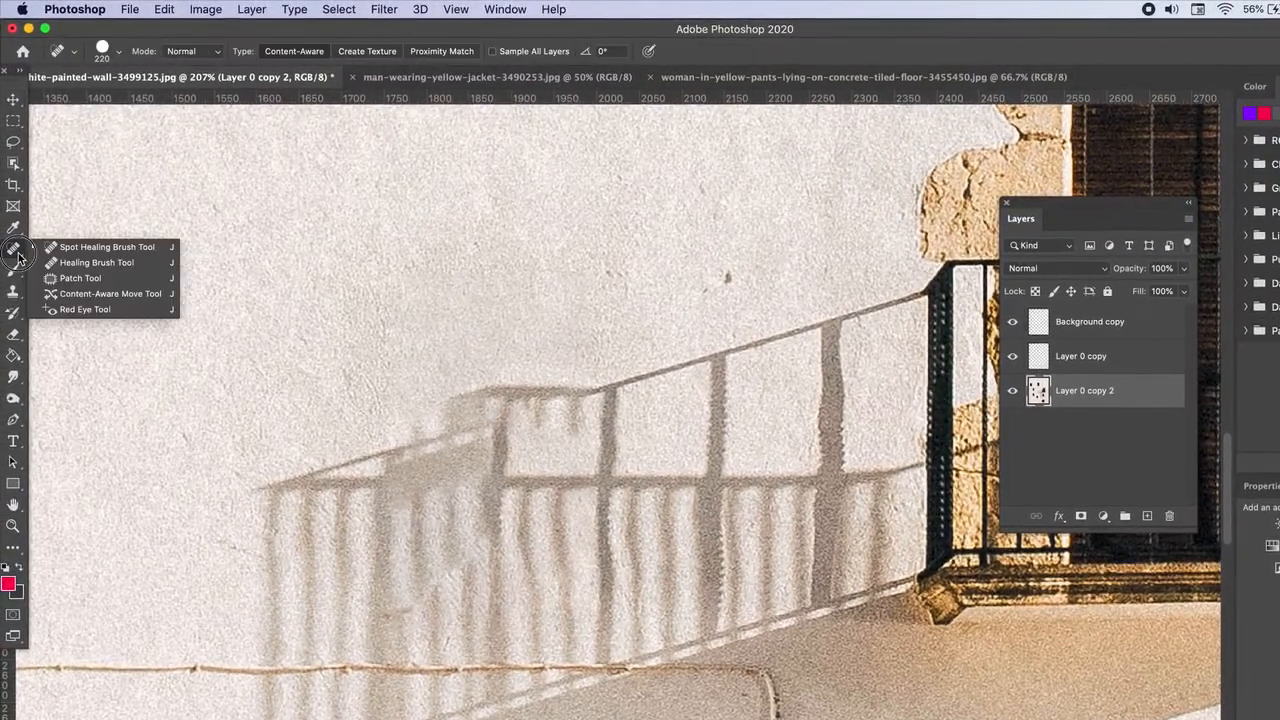
pyautogui.click(72, 249)
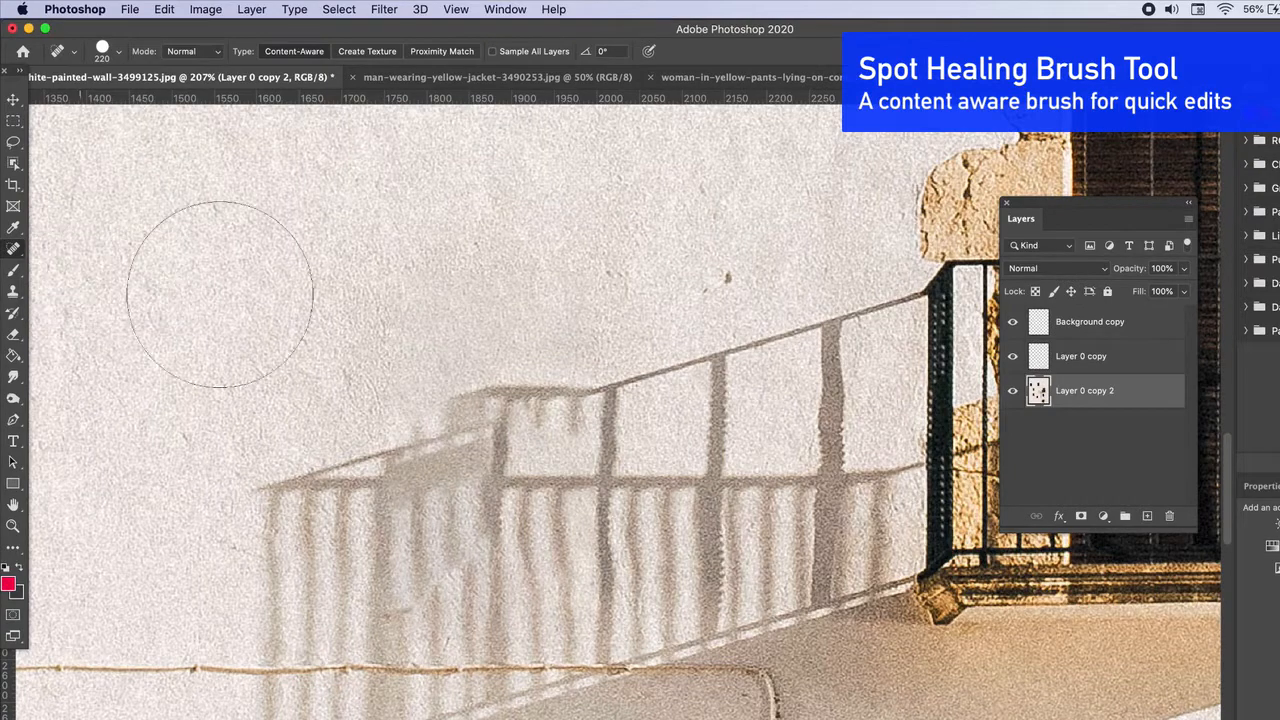
pyautogui.click(117, 52)
pyautogui.moveTo(126, 97); pyautogui.dragTo(108, 98)
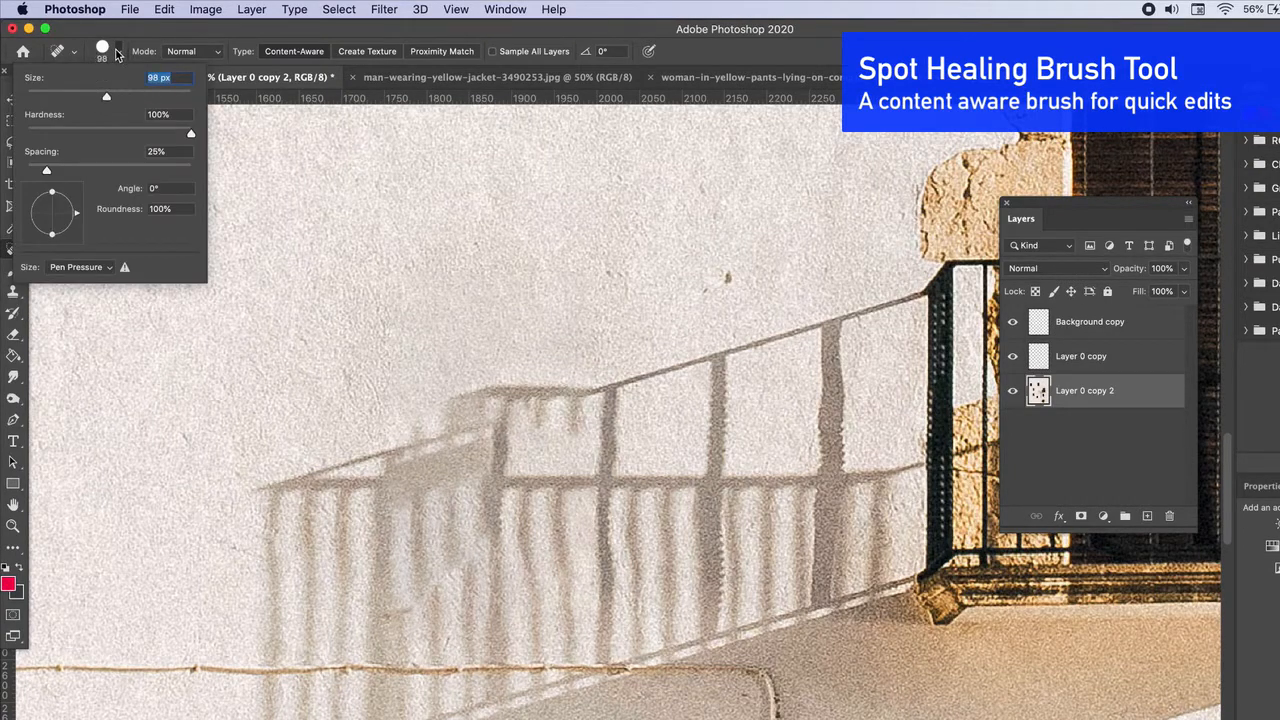
pyautogui.click(117, 52)
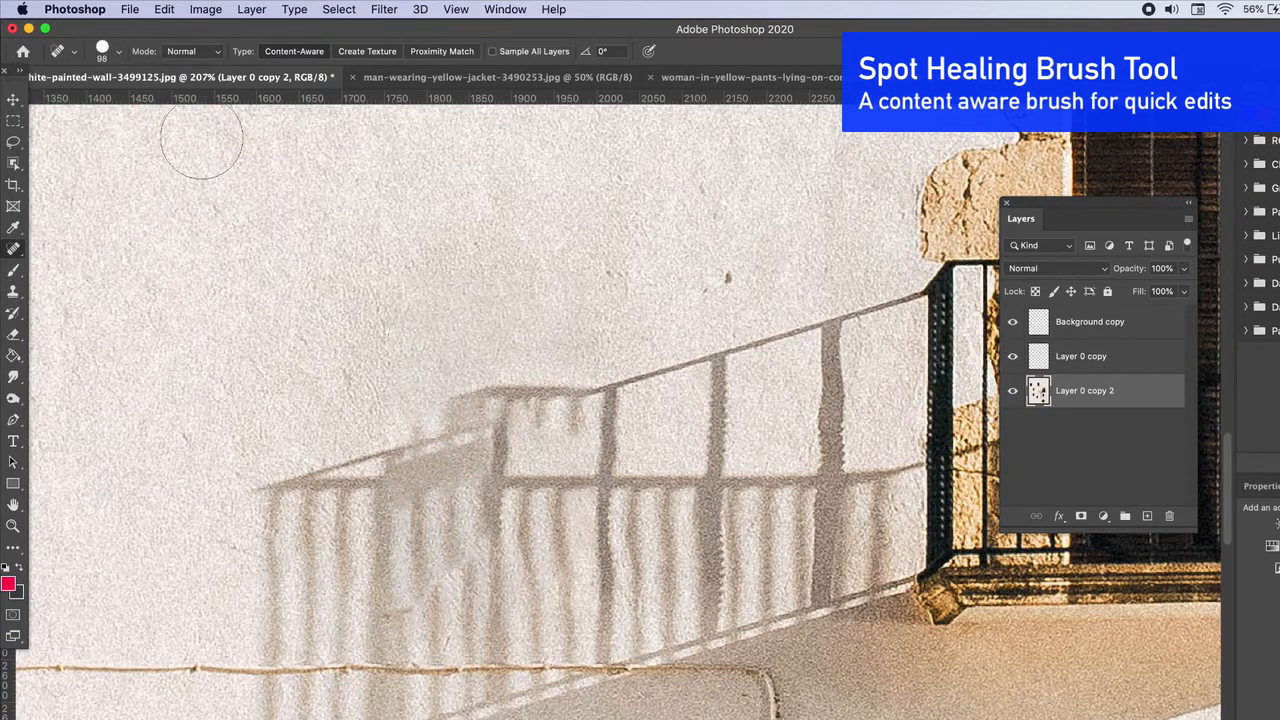
# Step: Set the healing brush size to 83 px and paint over the leftover ledge-shaped shadow above the railing shadow's upper rail
pyautogui.click(119, 54)
pyautogui.moveTo(103, 98); pyautogui.dragTo(96, 98)
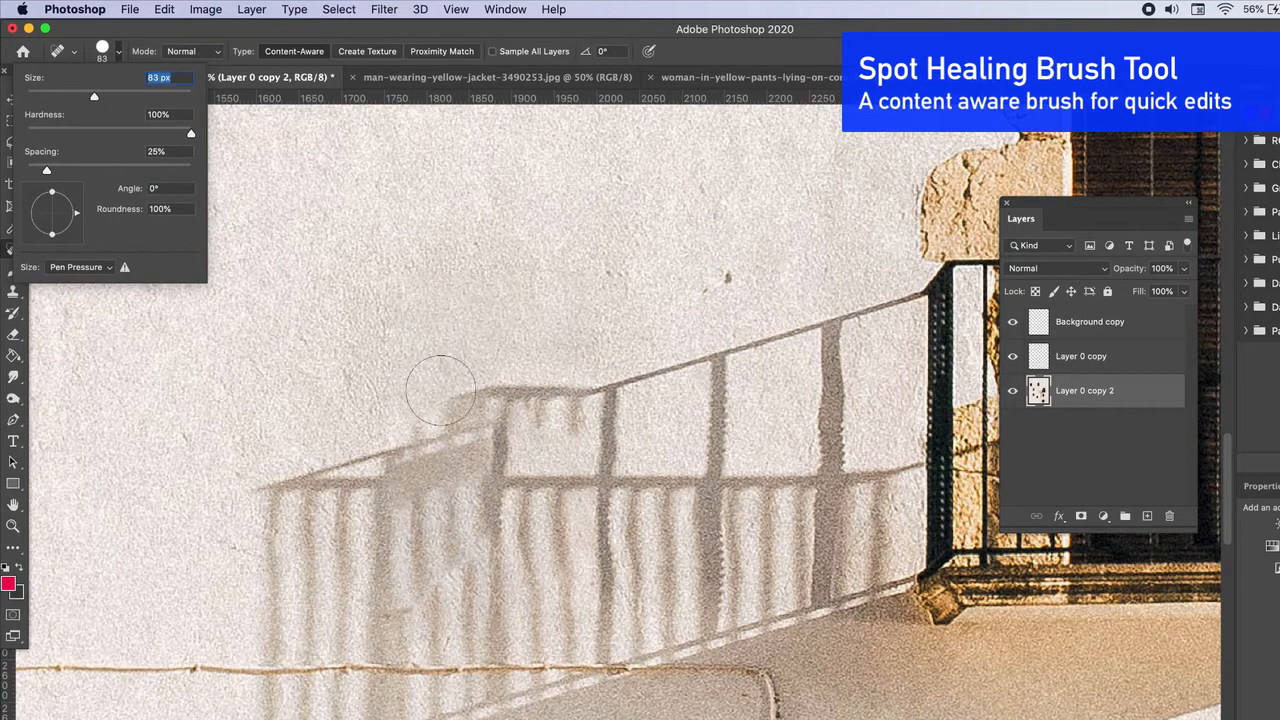
pyautogui.moveTo(440, 396); pyautogui.dragTo(548, 366)
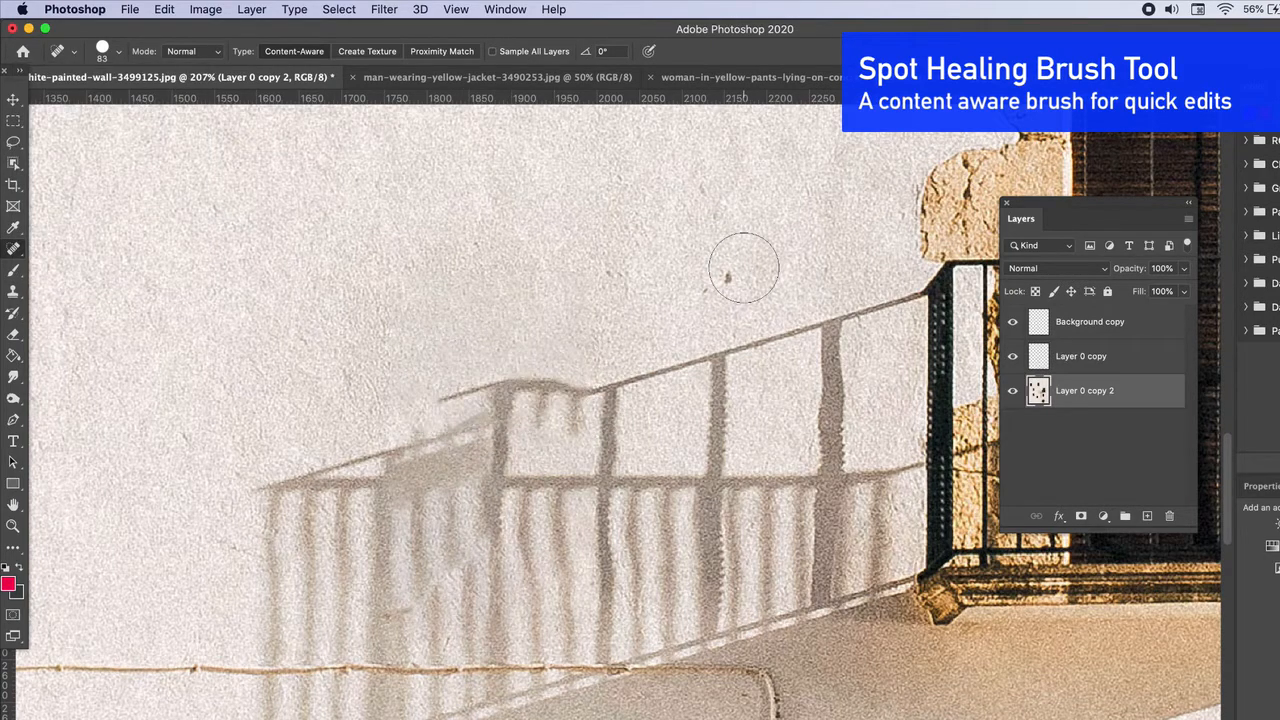
pyautogui.moveTo(455, 393); pyautogui.dragTo(565, 368)
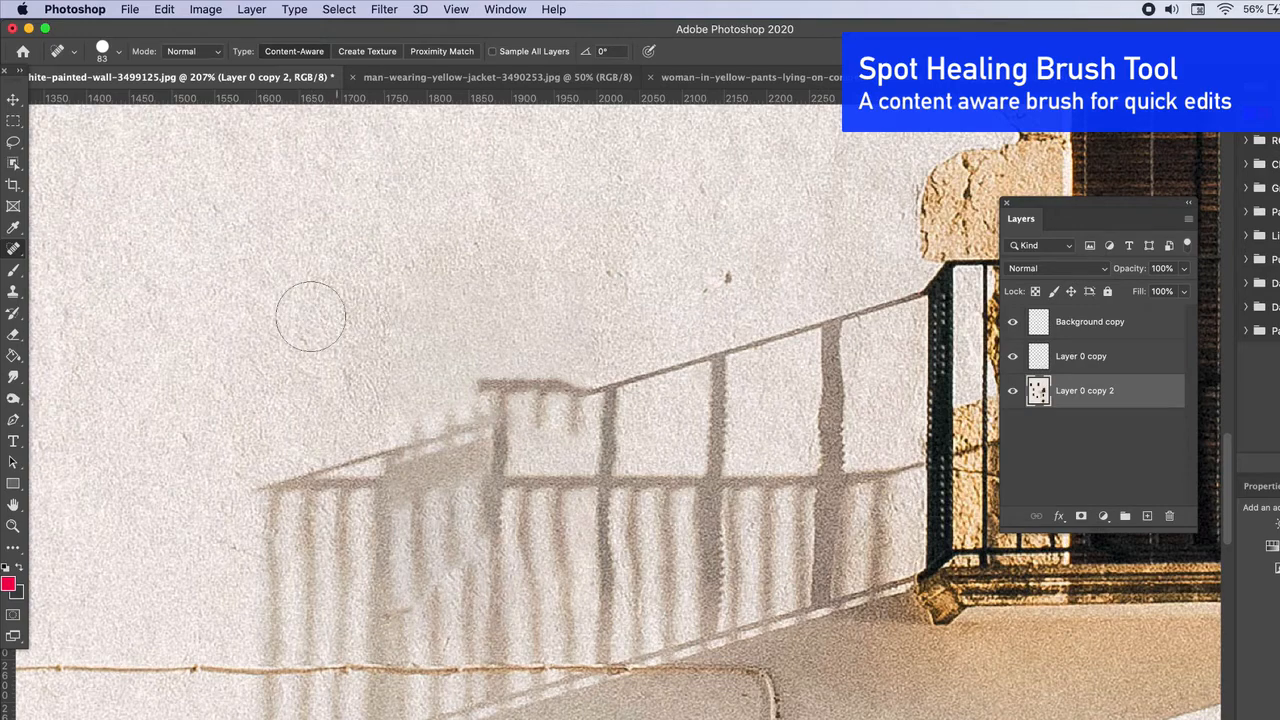
# Step: Try painting over a stretch of the wall cable beside the balcony's shadow with the Spot Healing Brush
pyautogui.hscroll(-10, 135, 675)
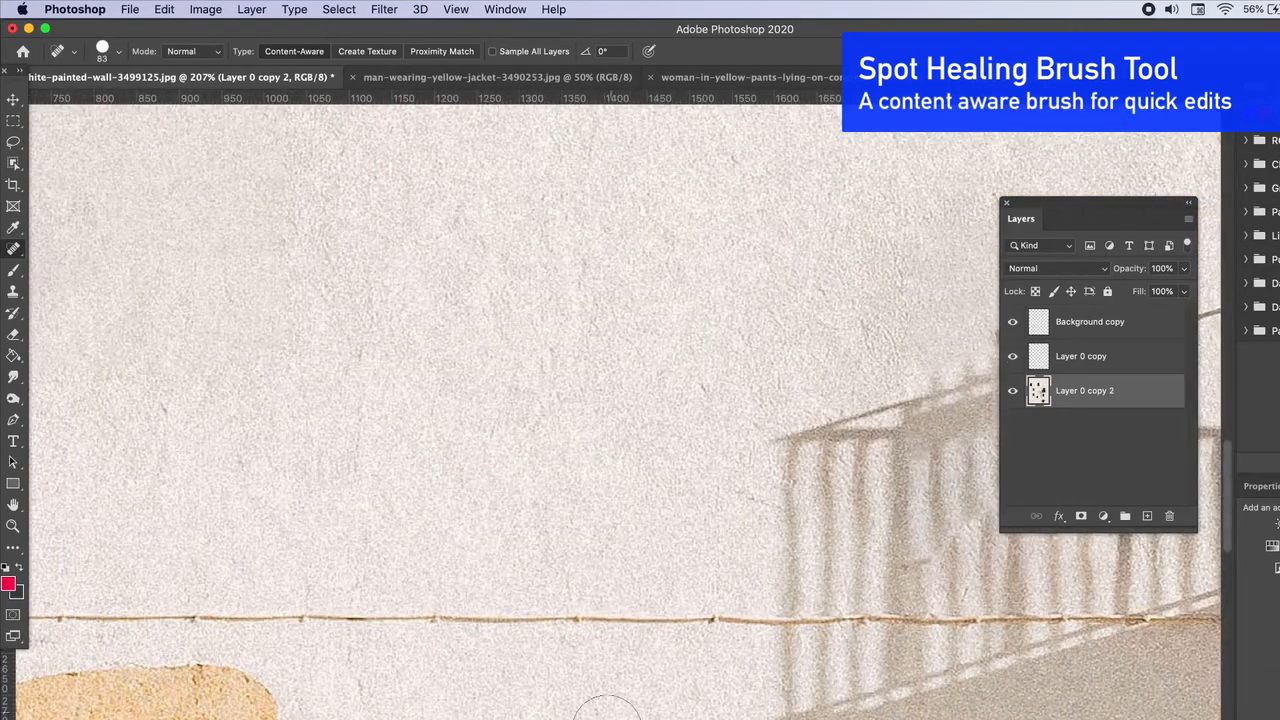
pyautogui.moveTo(425, 618); pyautogui.dragTo(694, 618)
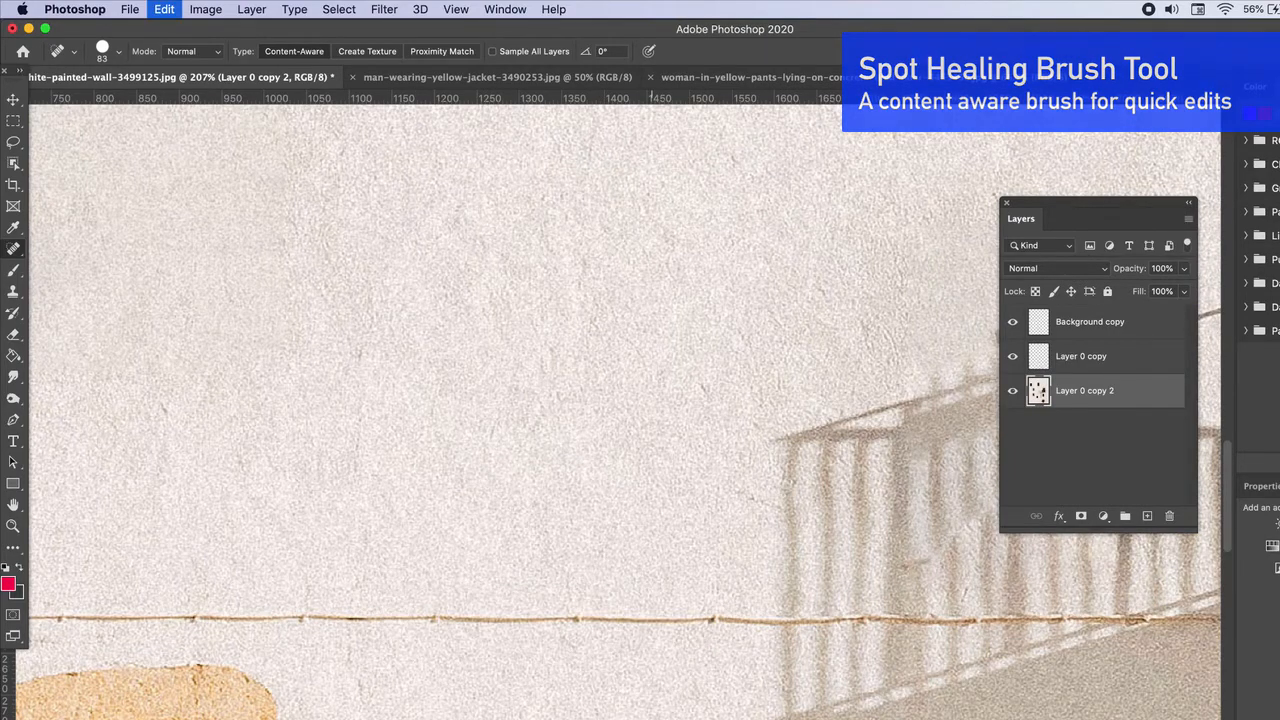
pyautogui.hscroll(15, 614, 429)
pyautogui.hscroll(-8, 418, 462)
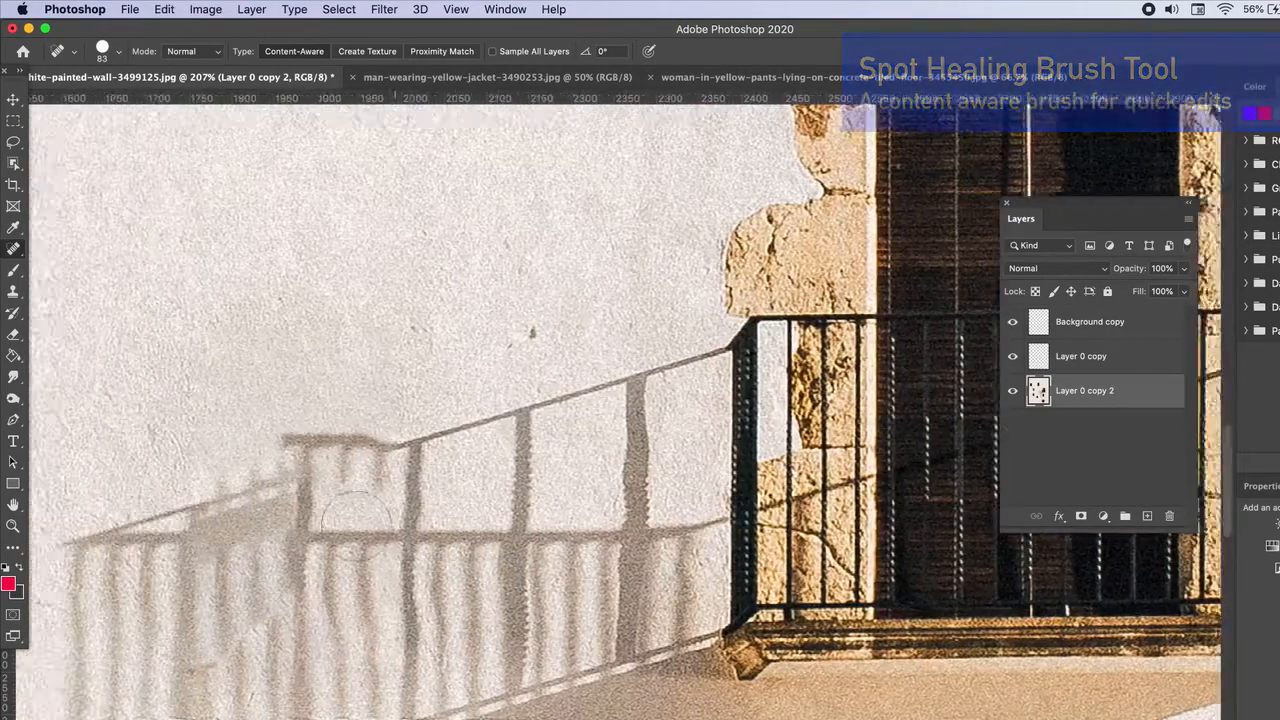
# Step: Draw a polygonal lasso selection around the leftover shadow above the rail, with its lower edge following the rail's slope
pyautogui.scroll(2, 557, 474)
pyautogui.scroll(1, 583, 483)
pyautogui.hscroll(2, 583, 483)
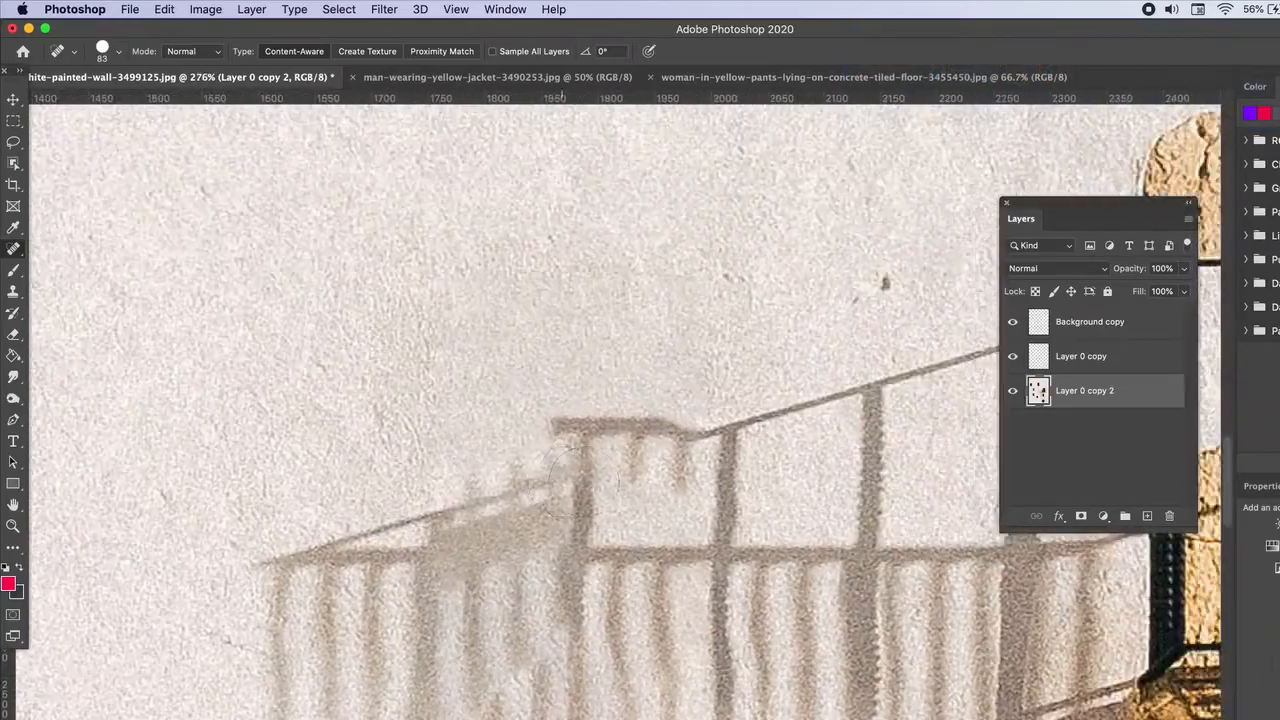
pyautogui.hscroll(1, 583, 483)
pyautogui.click(22, 146)
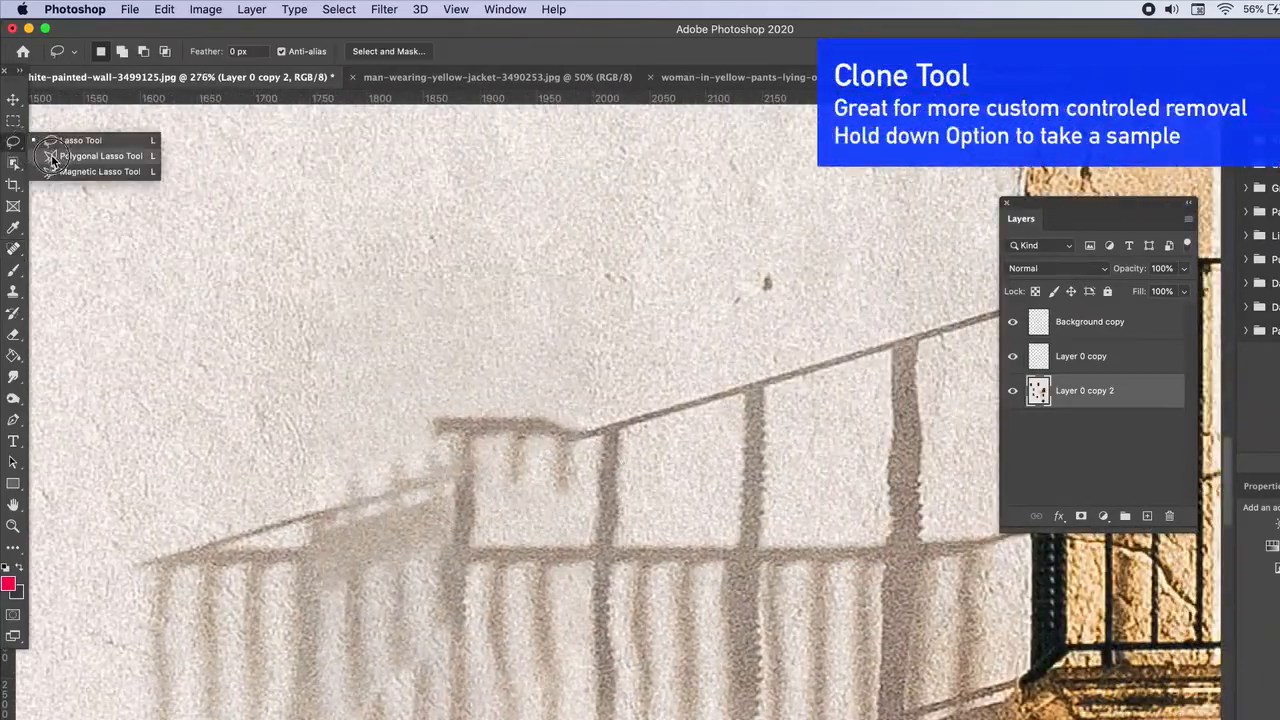
pyautogui.click(95, 156)
pyautogui.click(337, 506)
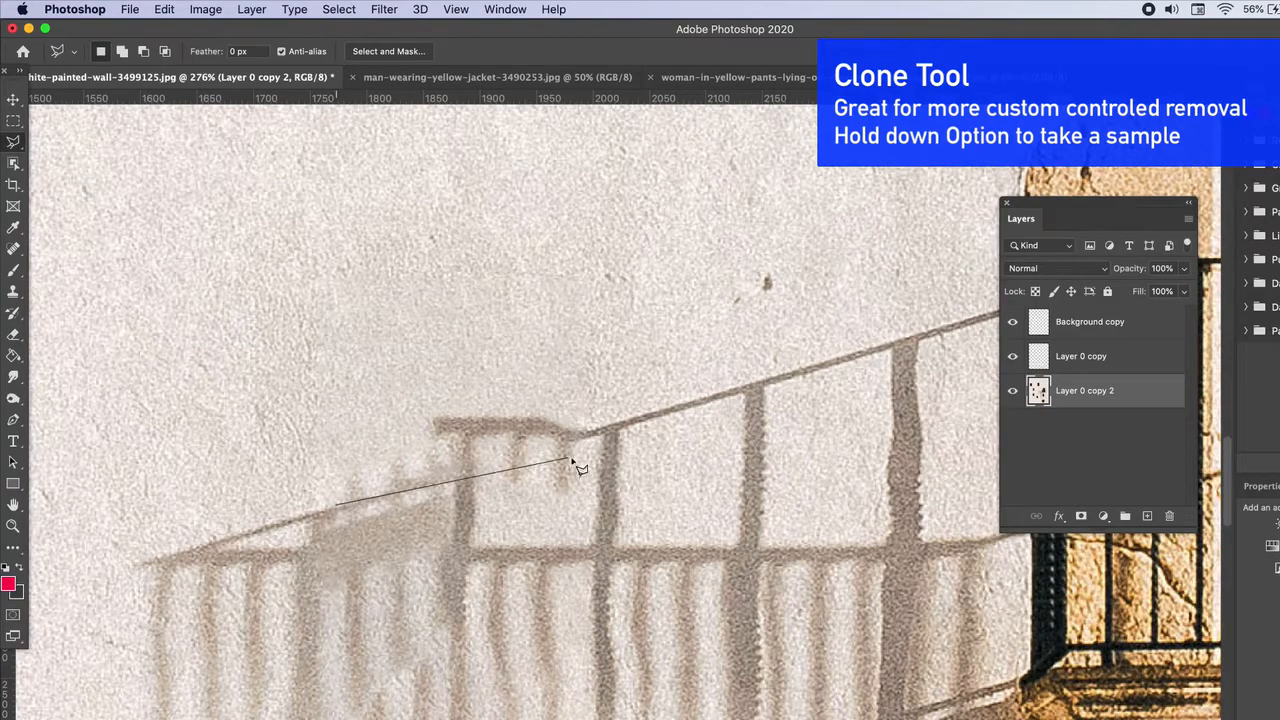
pyautogui.click(612, 425)
pyautogui.click(580, 322)
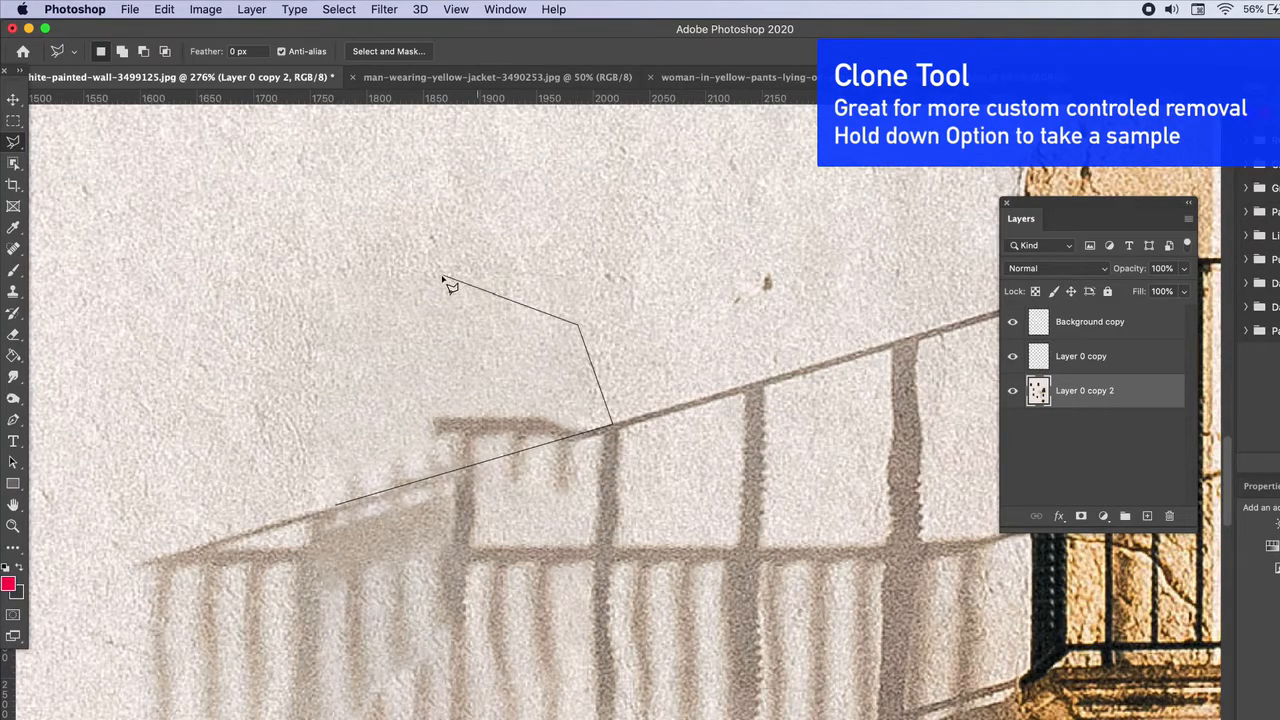
pyautogui.click(442, 274)
pyautogui.click(275, 402)
pyautogui.doubleClick(278, 480)
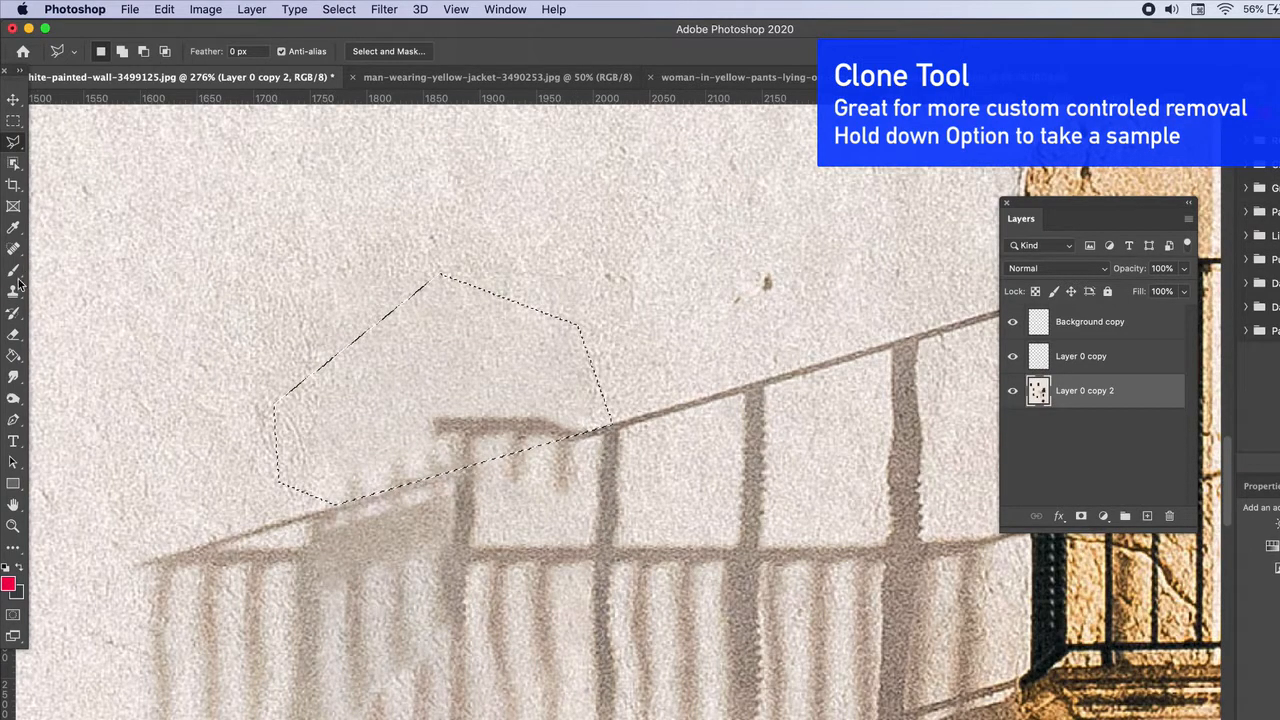
# Step: Switch to the Clone Stamp tool and set its brush size to 76 px
pyautogui.moveTo(14, 289); pyautogui.dragTo(63, 292)
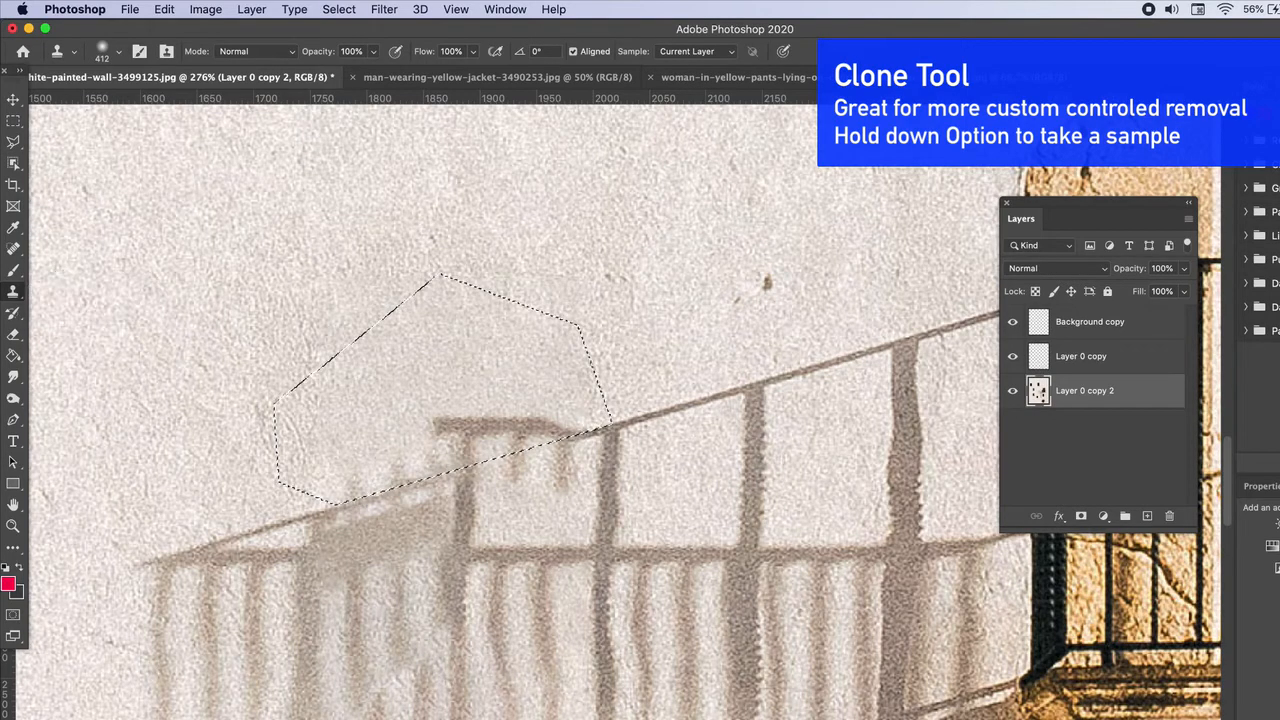
pyautogui.click(118, 51)
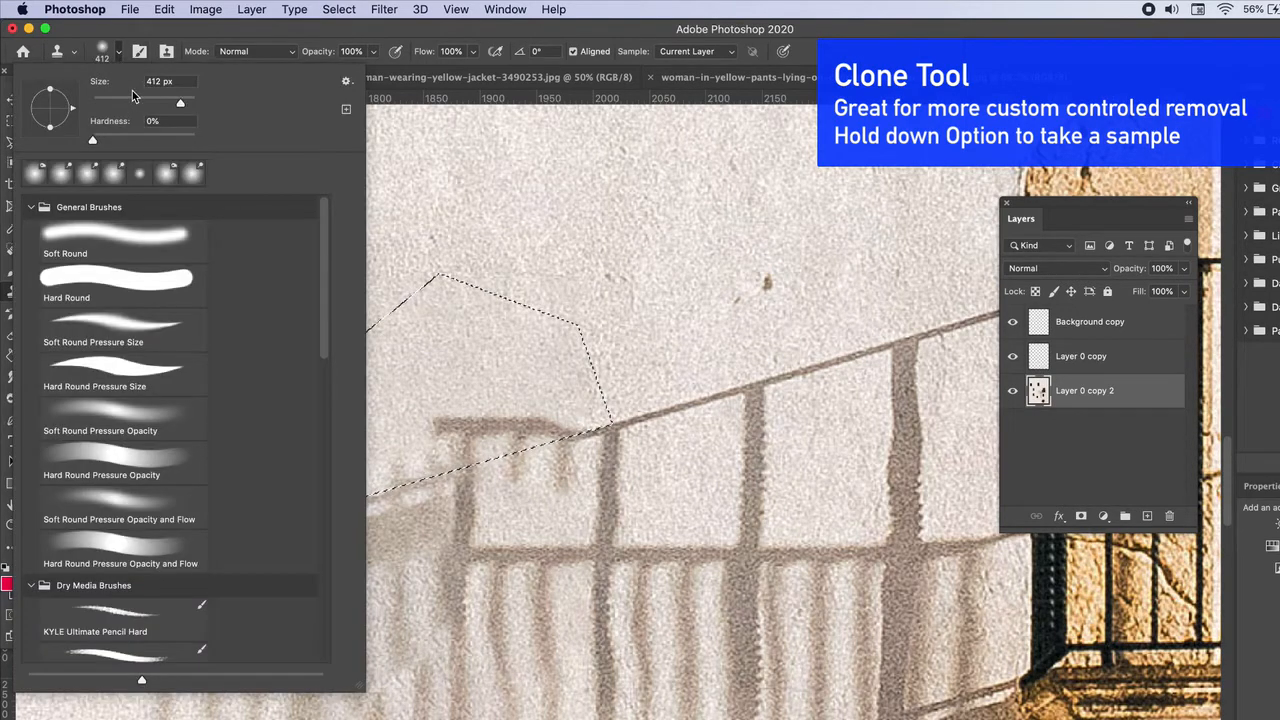
pyautogui.click(160, 81)
pyautogui.write('76')
pyautogui.press('Return')
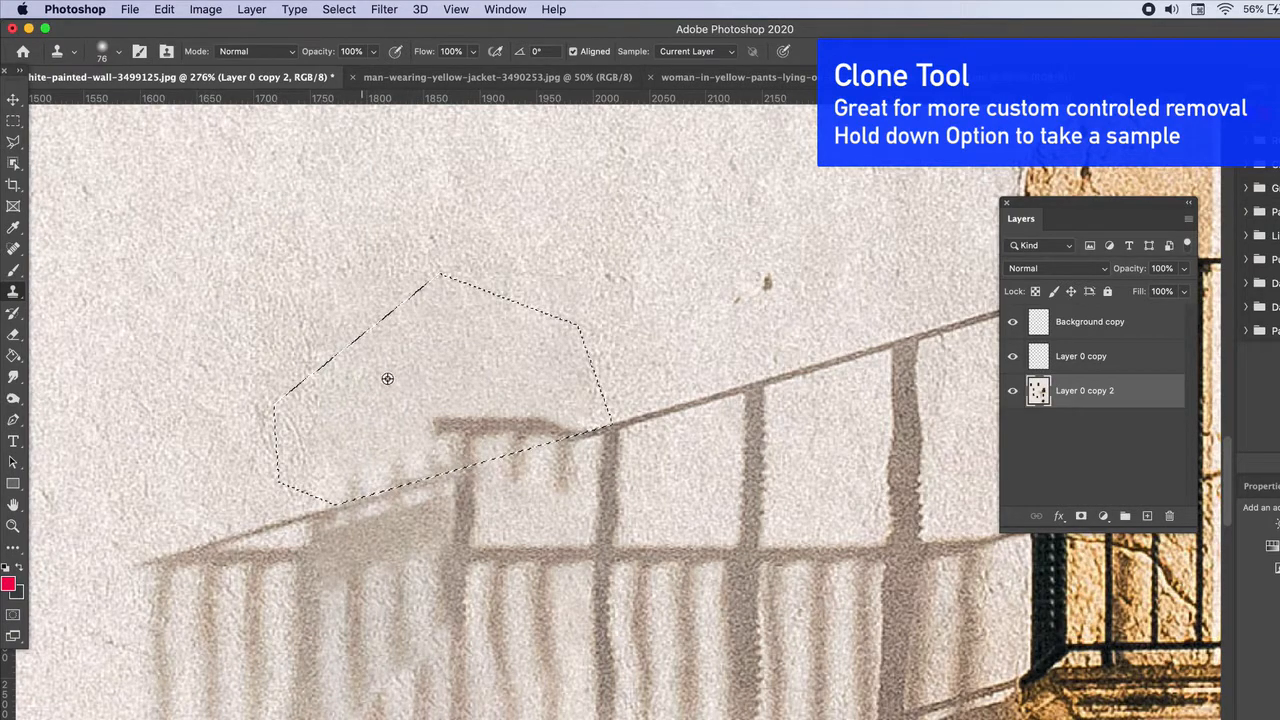
# Step: Sample clean wall, clone it over the leftover shadow inside the selection, and clear the selection
pyautogui.keyDown('alt'); pyautogui.click(355, 384); pyautogui.keyUp('alt')
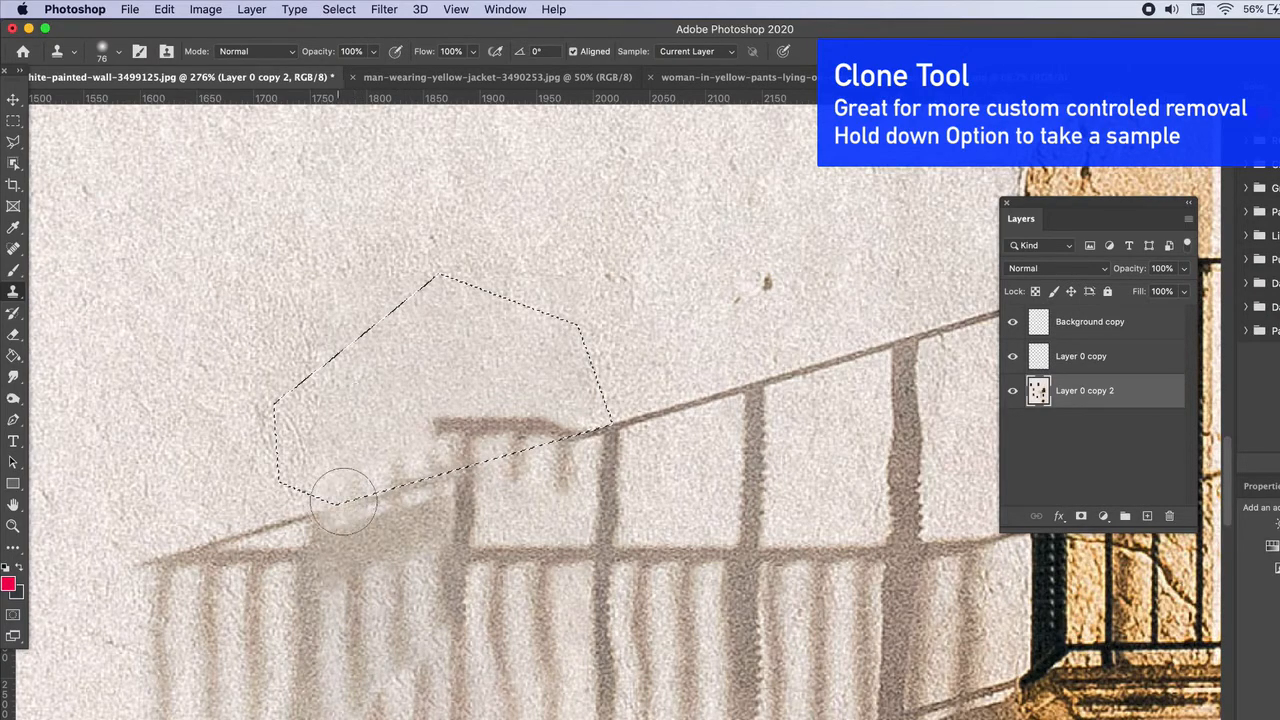
pyautogui.moveTo(457, 455); pyautogui.dragTo(560, 422)
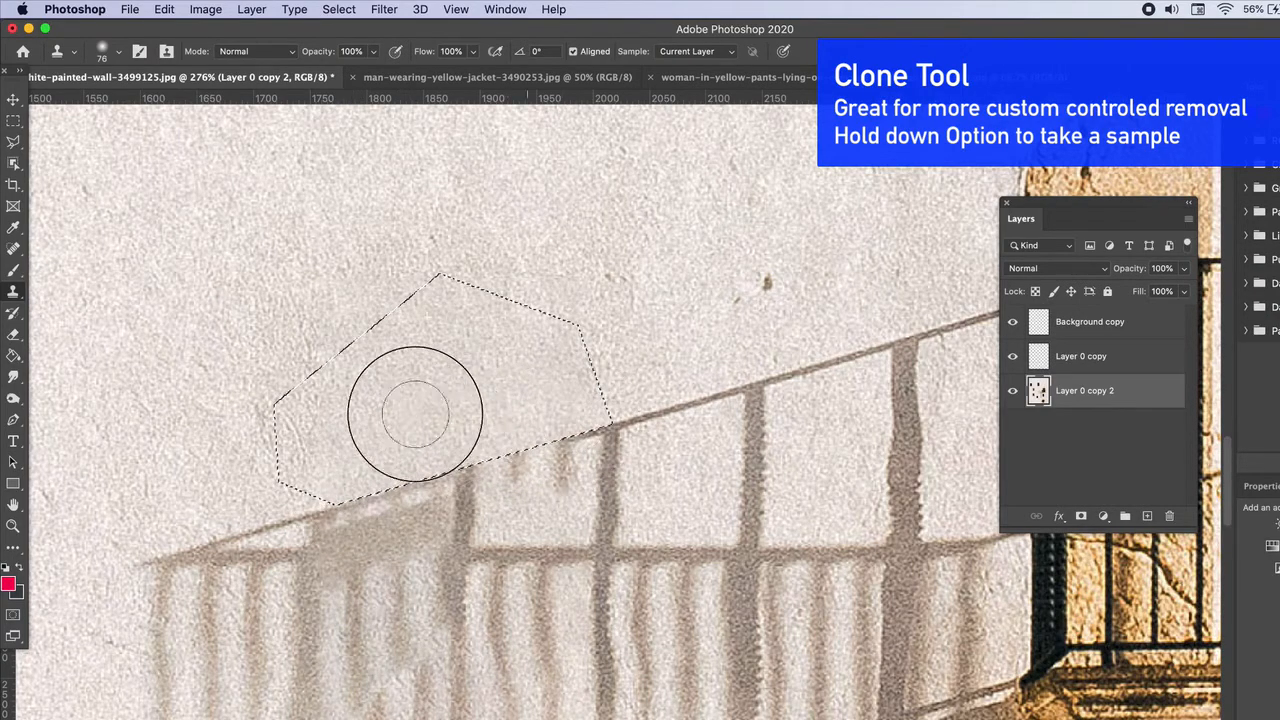
pyautogui.moveTo(408, 414); pyautogui.dragTo(476, 418)
pyautogui.click(13, 120)
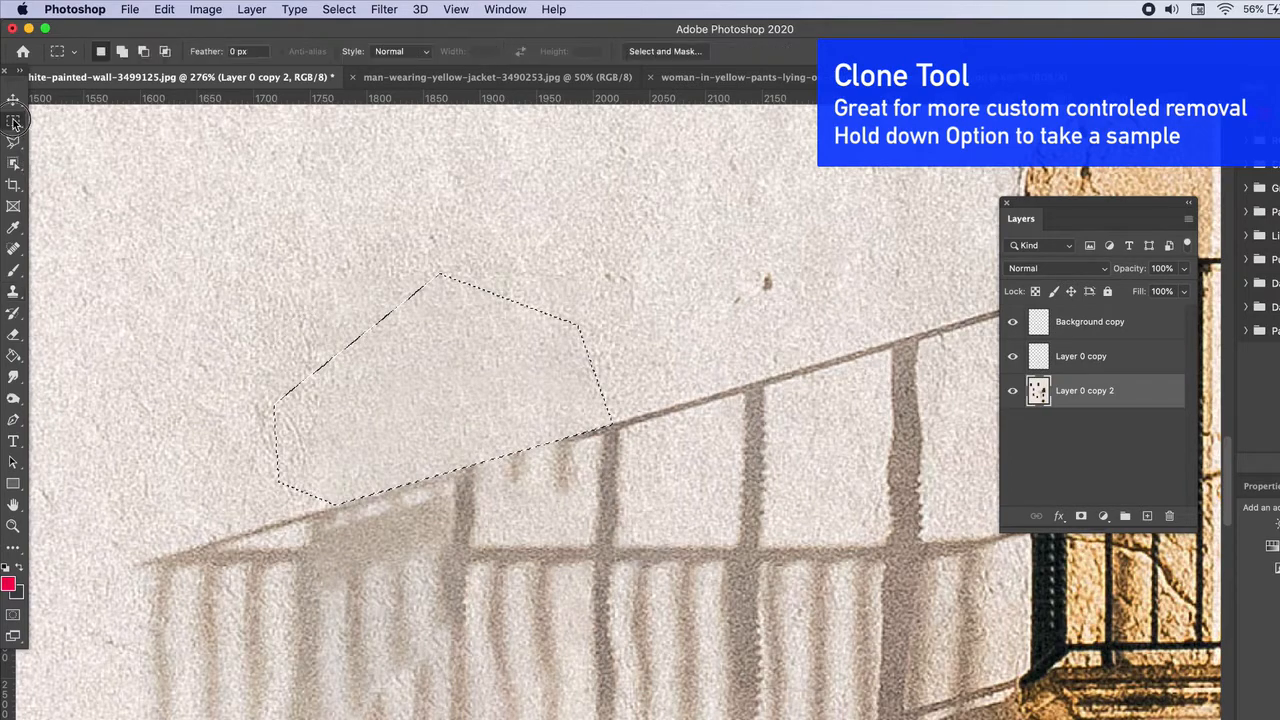
pyautogui.click(169, 162)
# Step: Draw a polygonal lasso selection below the sloping rail, enclosing its missing section and the smudged railing bars
pyautogui.click(22, 146)
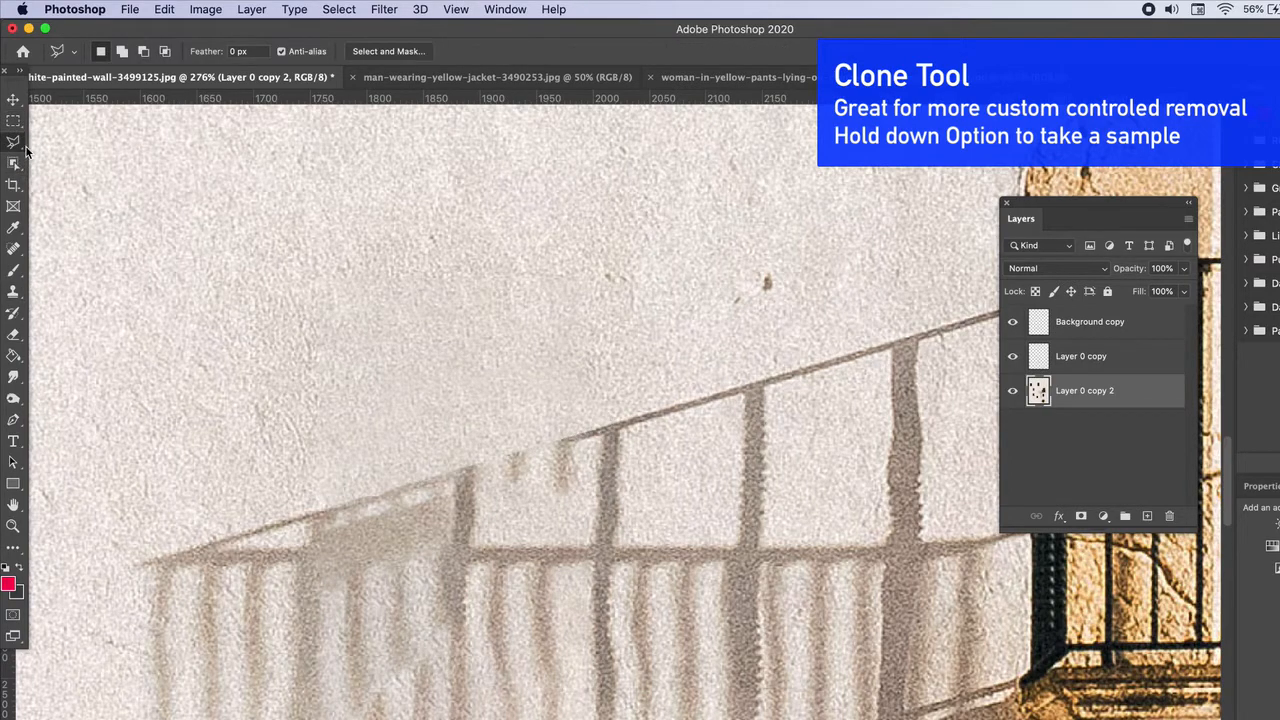
pyautogui.click(329, 518)
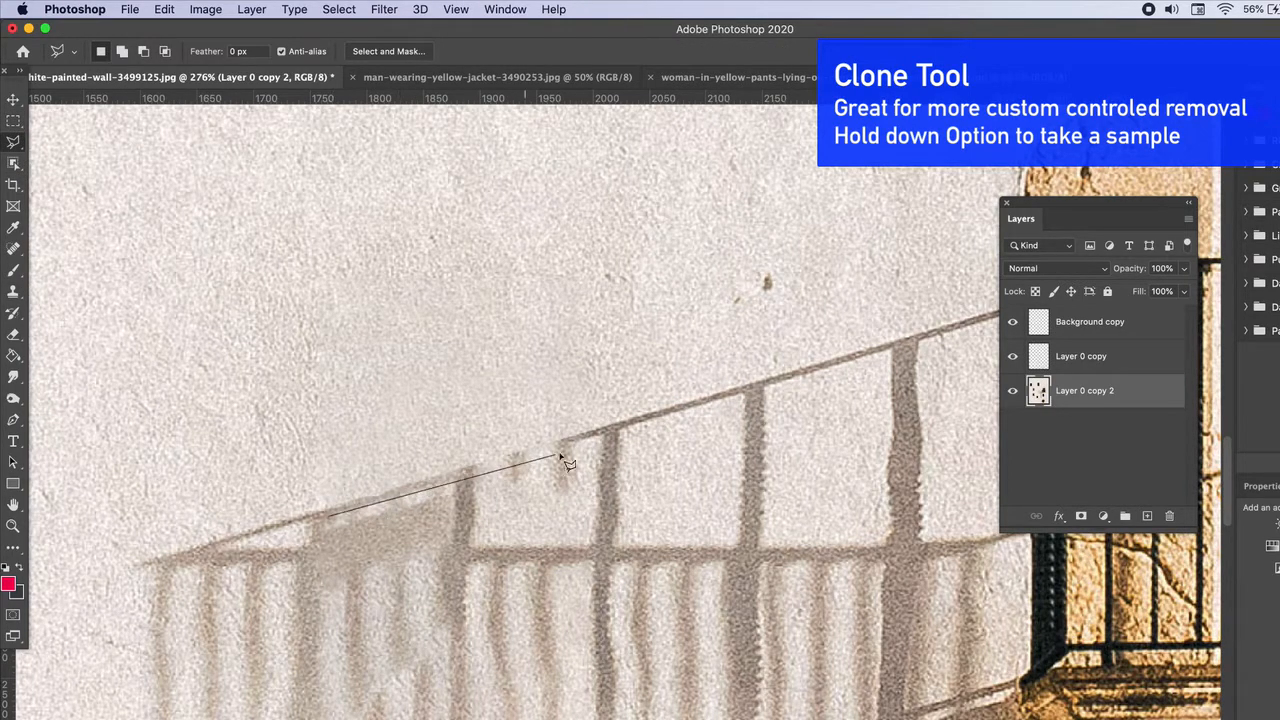
pyautogui.click(630, 427)
pyautogui.click(686, 493)
pyautogui.click(515, 647)
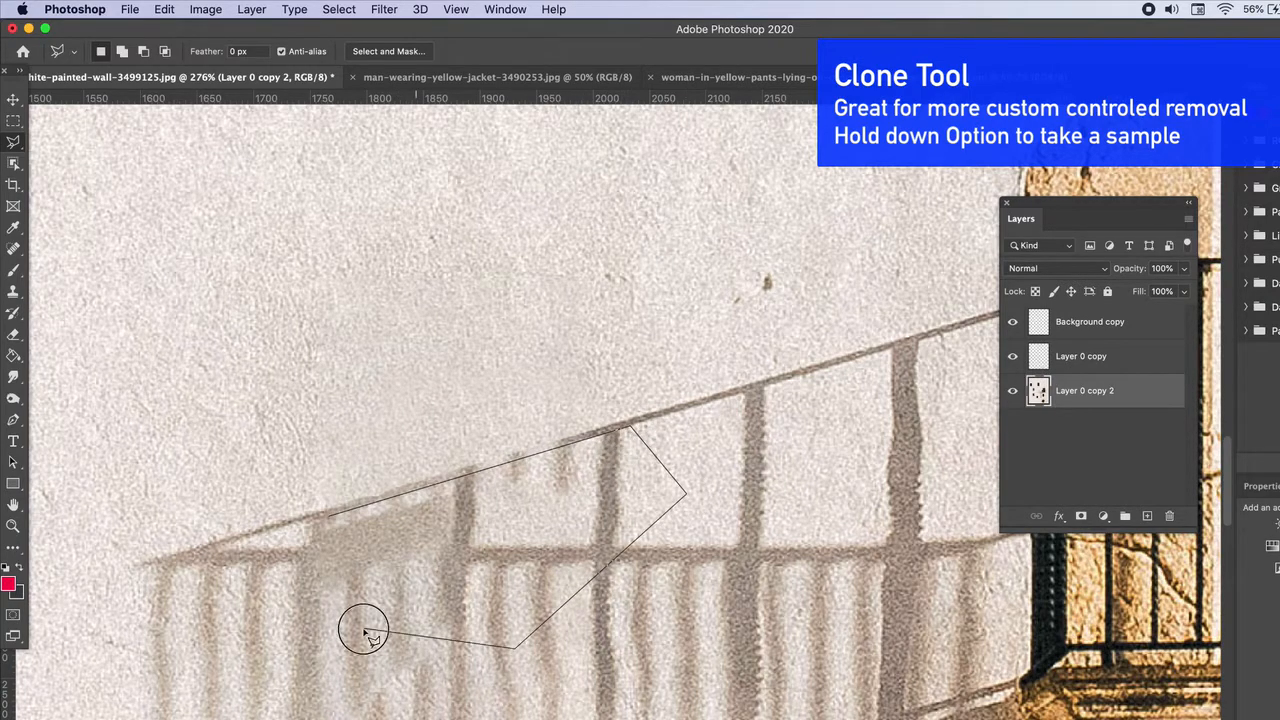
pyautogui.click(362, 628)
pyautogui.click(324, 522)
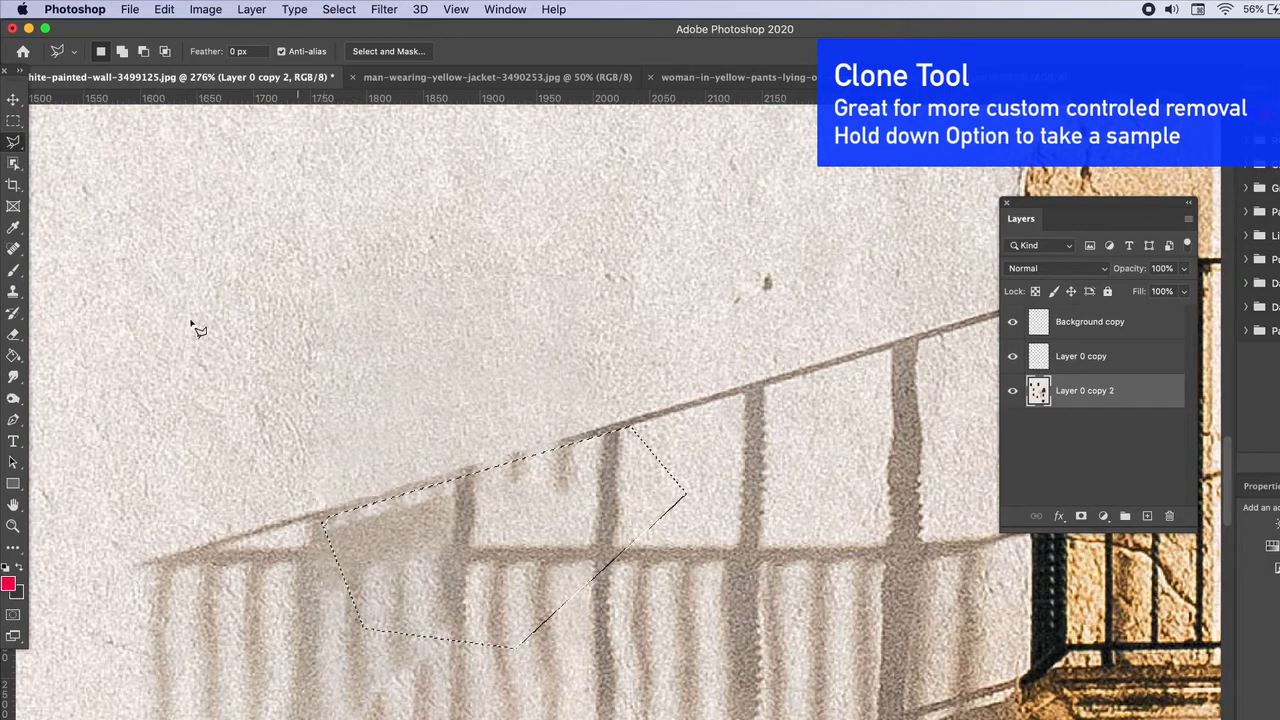
# Step: Add a new layer, clone the intact rail shadow across the selected area with the Clone Stamp, and clear the selection
pyautogui.click(13, 291)
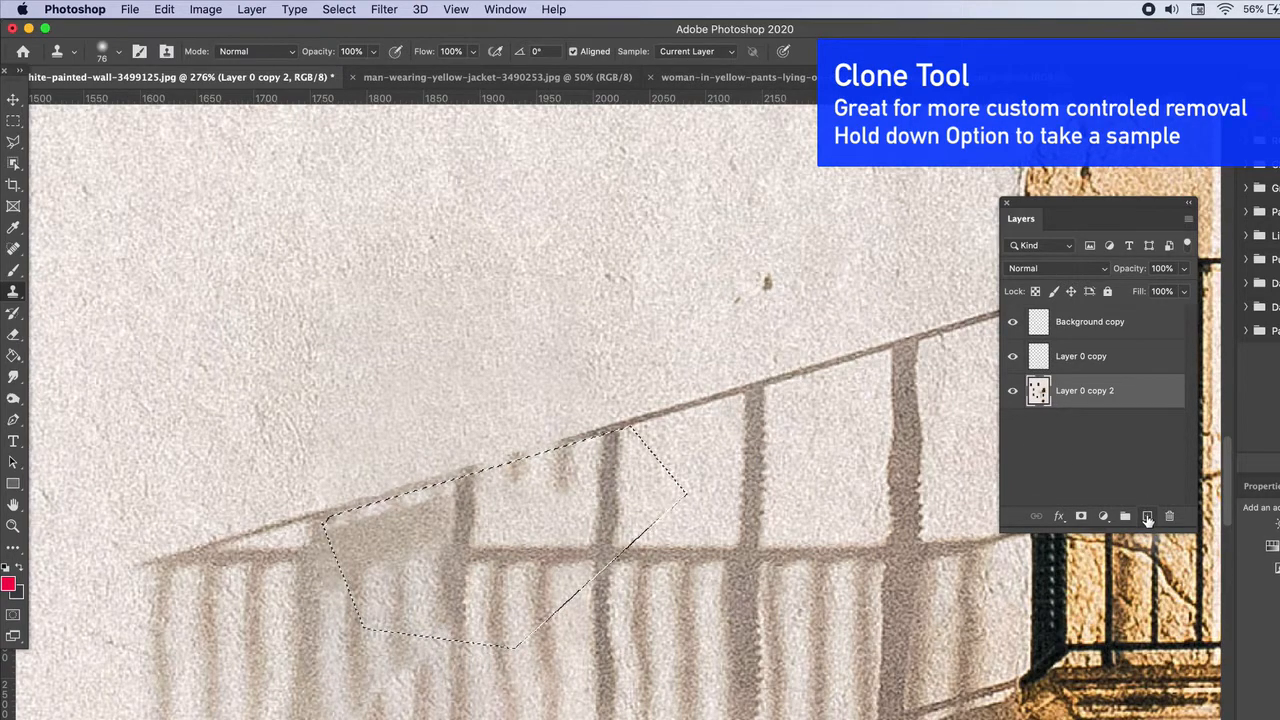
pyautogui.click(1148, 516)
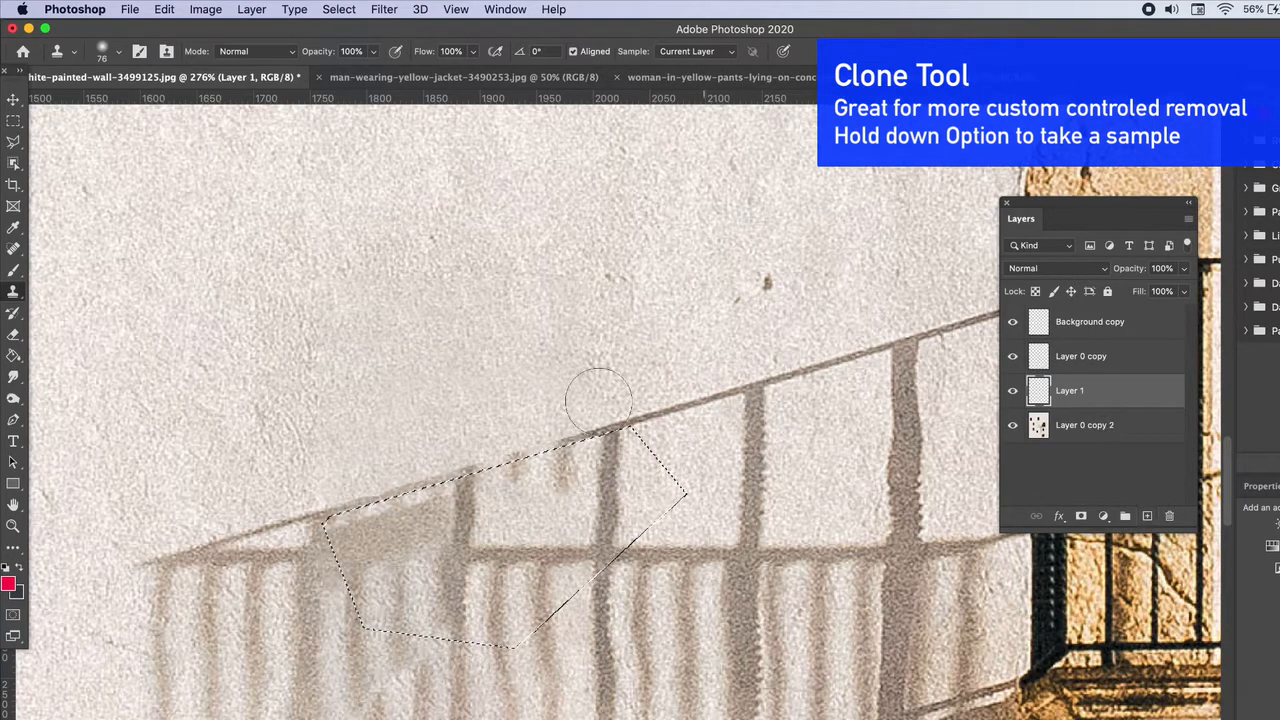
pyautogui.moveTo(580, 445)
pyautogui.mouseDown()
pyautogui.moveTo(329, 528)
pyautogui.moveTo(667, 435)
pyautogui.moveTo(361, 498)
pyautogui.mouseUp()
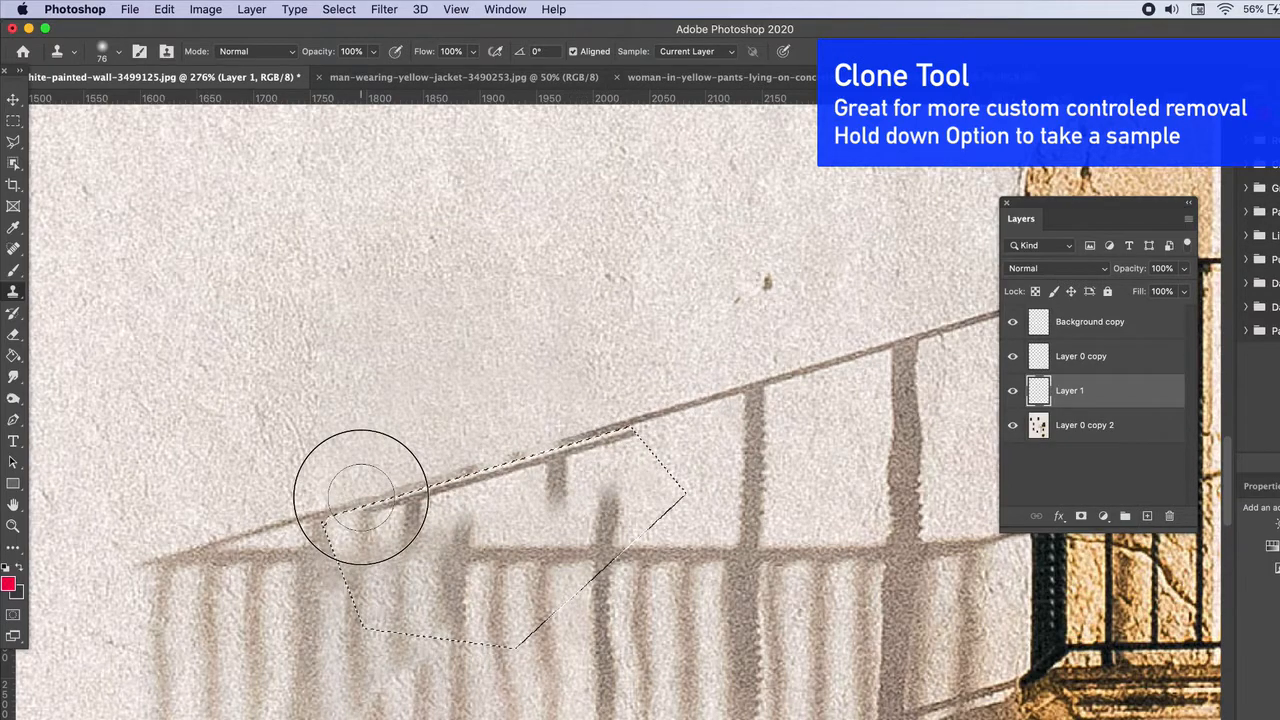
pyautogui.click(13, 121)
pyautogui.press('super+d')
# Step: Move the cloned rail section on Layer 1 up to line up with the existing rail, and clear the selection
pyautogui.click(13, 99)
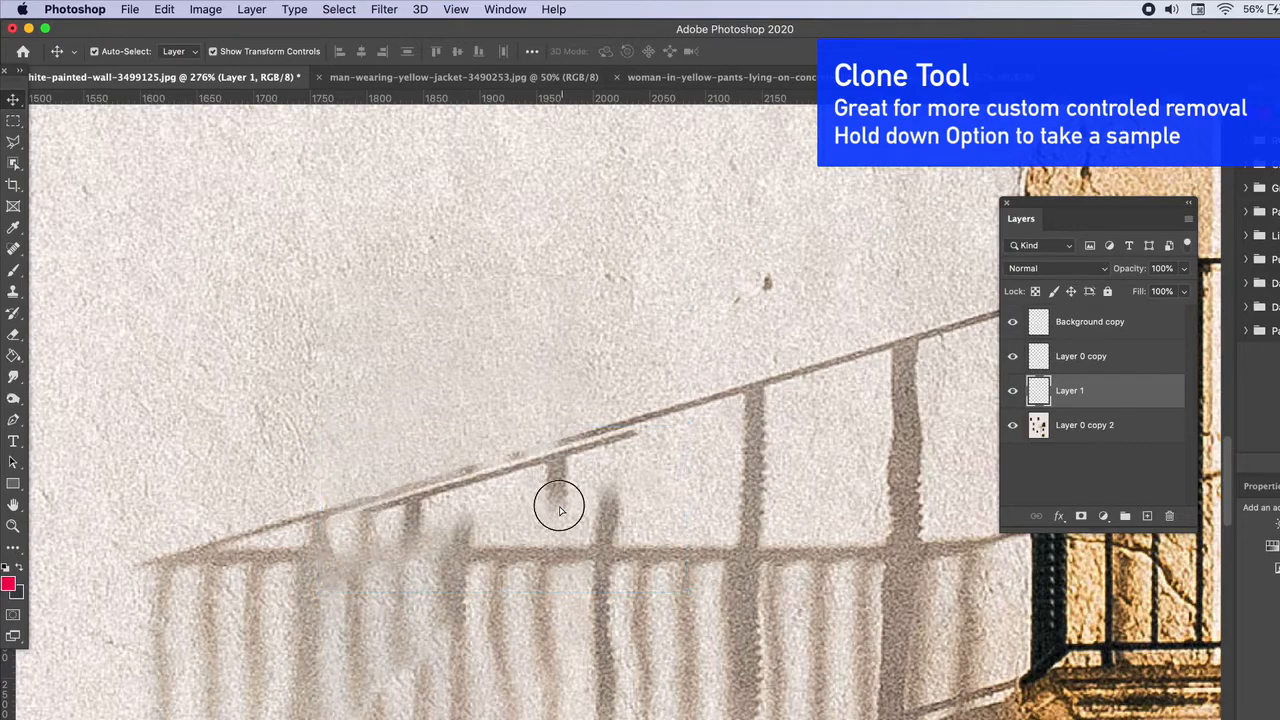
pyautogui.moveTo(560, 503)
pyautogui.mouseDown()
pyautogui.moveTo(543, 434)
pyautogui.moveTo(560, 354)
pyautogui.moveTo(618, 370)
pyautogui.moveTo(571, 477)
pyautogui.moveTo(537, 486)
pyautogui.mouseUp()
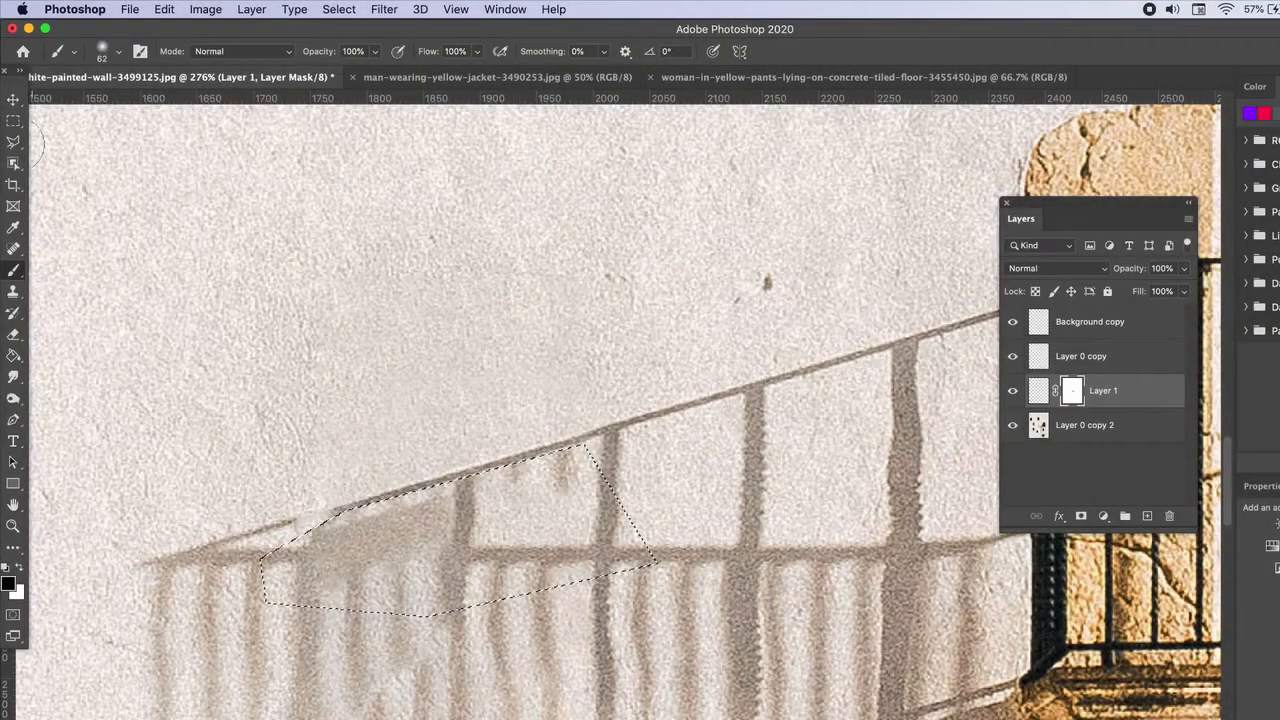
pyautogui.click(13, 121)
pyautogui.click(169, 146)
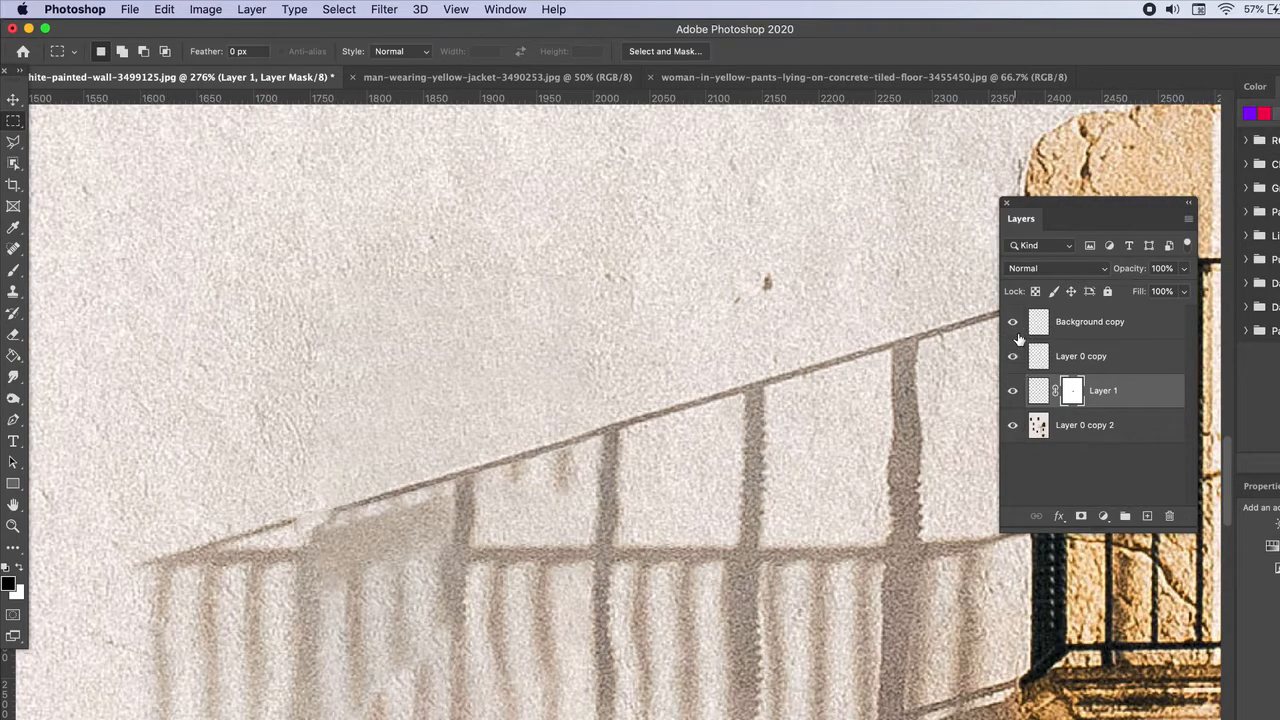
# Step: Heal the leftover shadow smudges just below the sloping rail on Layer 0 copy 2 using the Spot Healing Brush at 48 px
pyautogui.click(1078, 324)
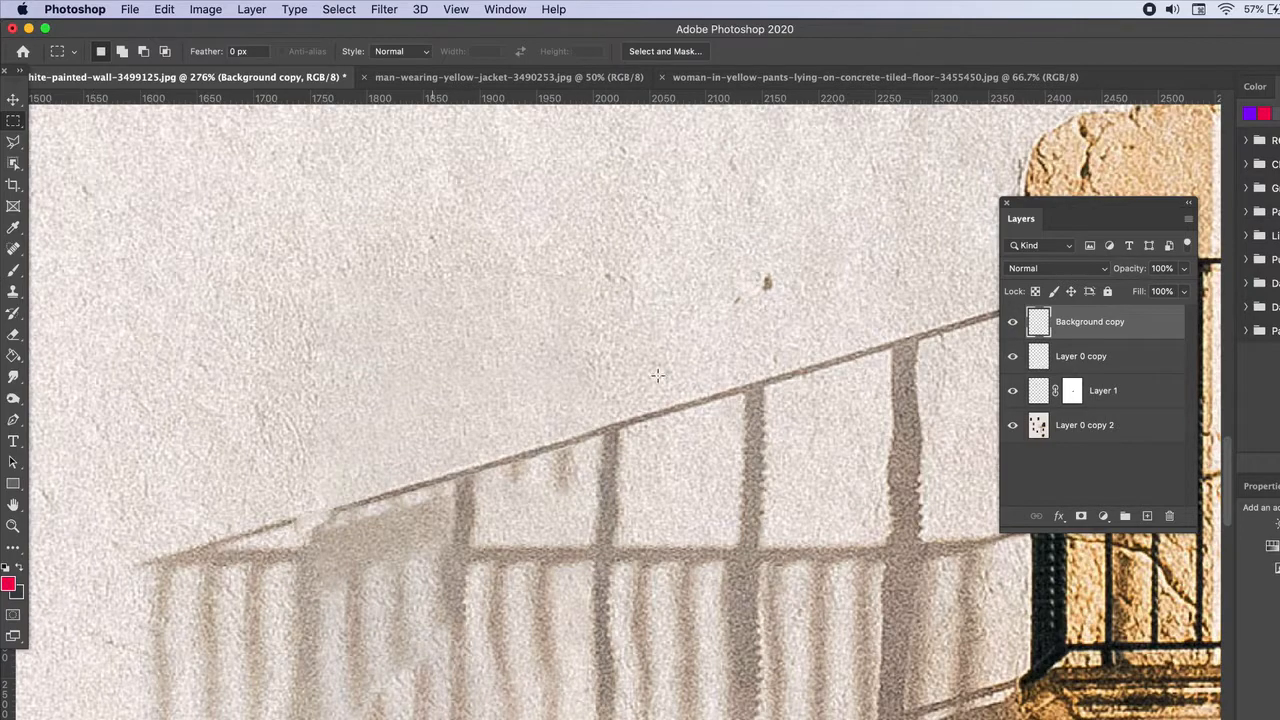
pyautogui.keyDown('alt'); pyautogui.click(1012, 425); pyautogui.keyUp('alt')
pyautogui.keyDown('alt'); pyautogui.click(1012, 425); pyautogui.keyUp('alt')
pyautogui.click(1040, 428)
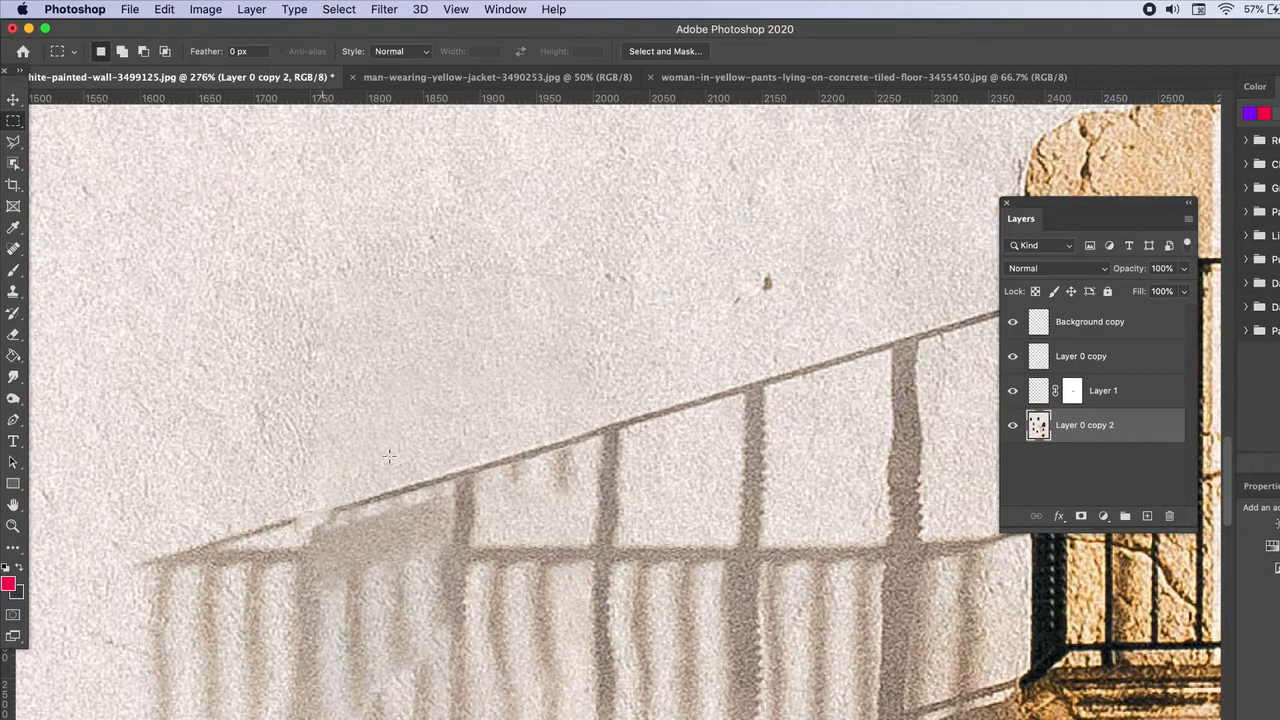
pyautogui.click(14, 247)
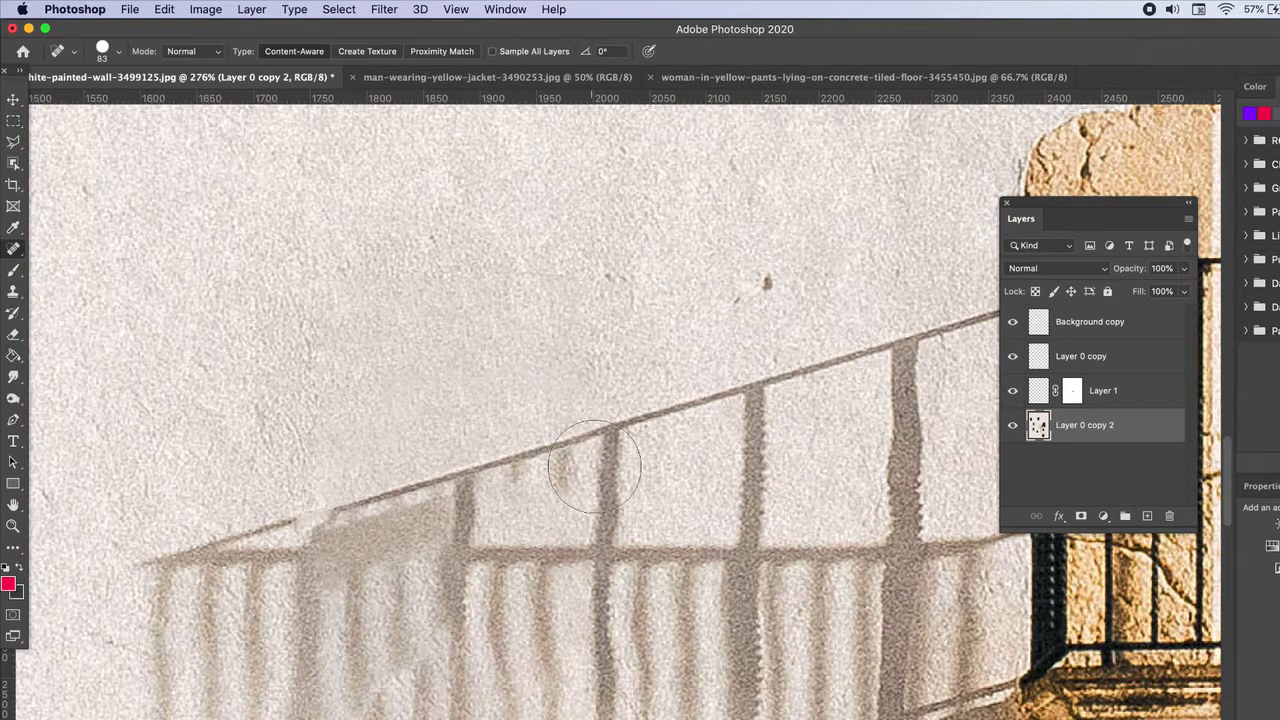
pyautogui.click(118, 51)
pyautogui.moveTo(72, 90); pyautogui.dragTo(65, 92)
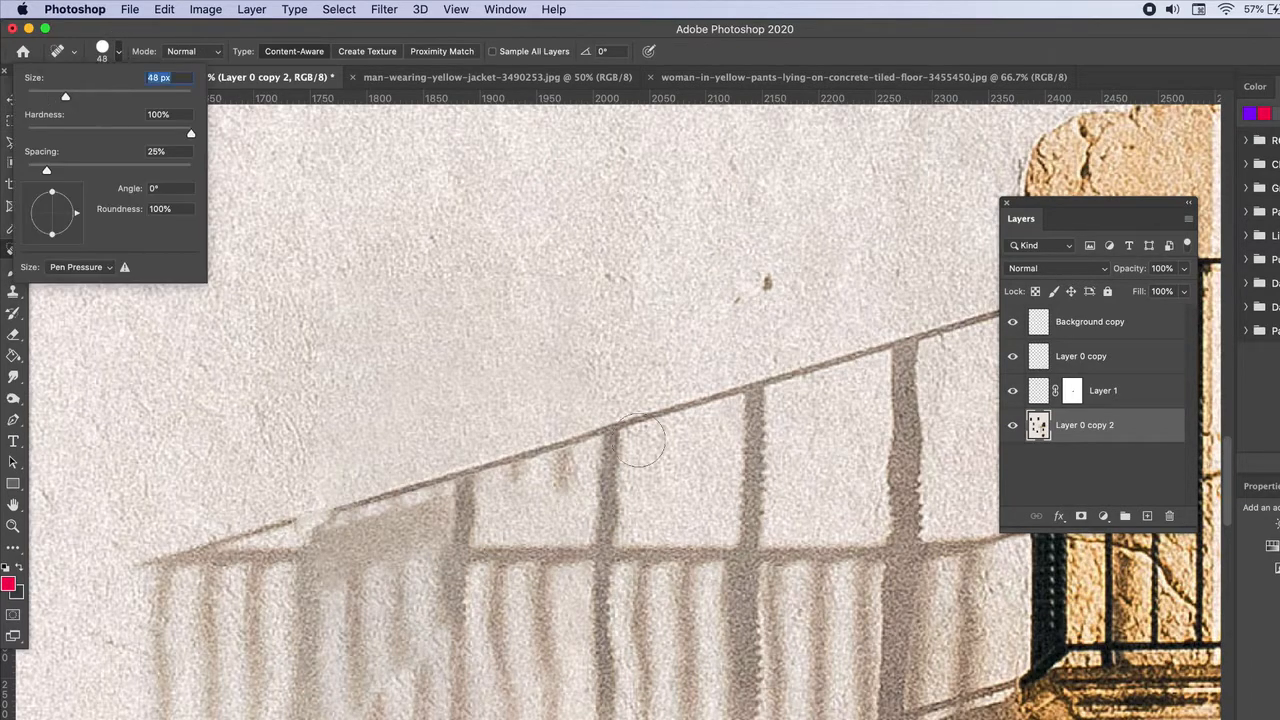
pyautogui.click(565, 475)
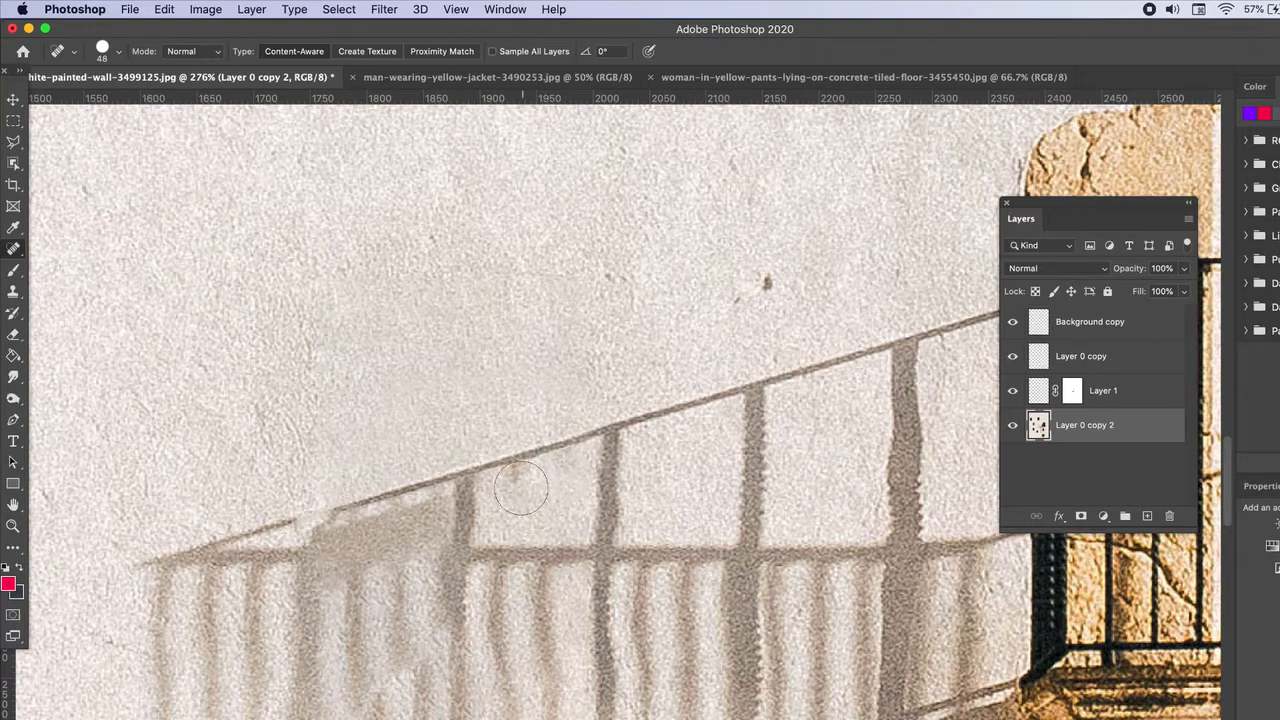
pyautogui.moveTo(512, 478); pyautogui.dragTo(532, 516)
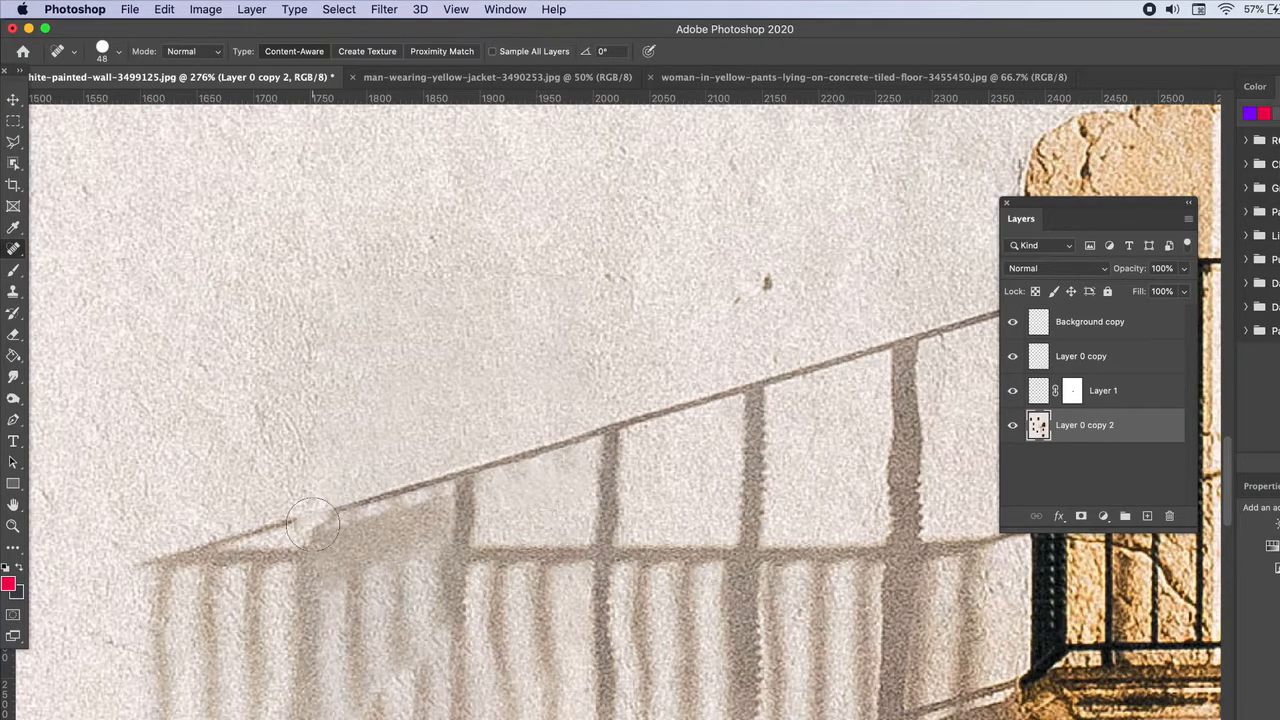
# Step: Check what each layer contributes to the railing repair by toggling the visibility of Layer 0 copy 2, Layer 1 and Layer 0 copy
pyautogui.press('v')
pyautogui.keyDown('alt'); pyautogui.click(1012, 425); pyautogui.keyUp('alt')
pyautogui.keyDown('alt'); pyautogui.click(1012, 425); pyautogui.keyUp('alt')
pyautogui.click(1012, 392)
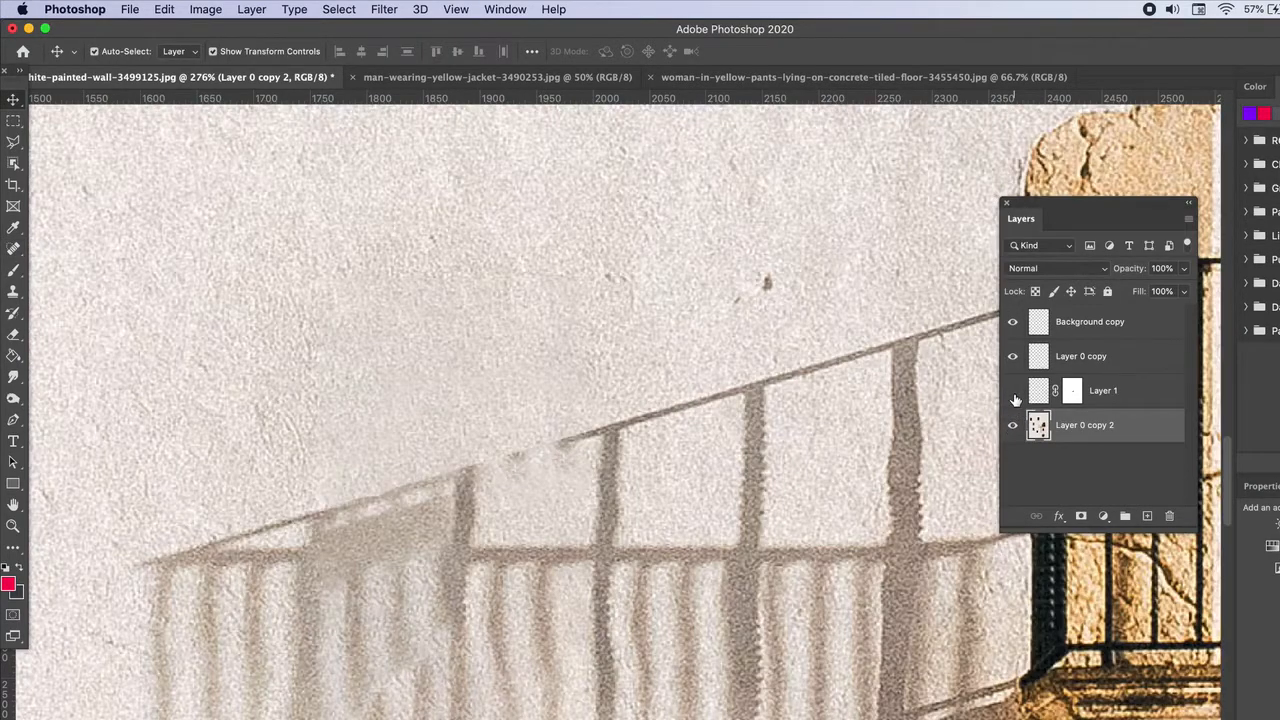
pyautogui.click(1012, 392)
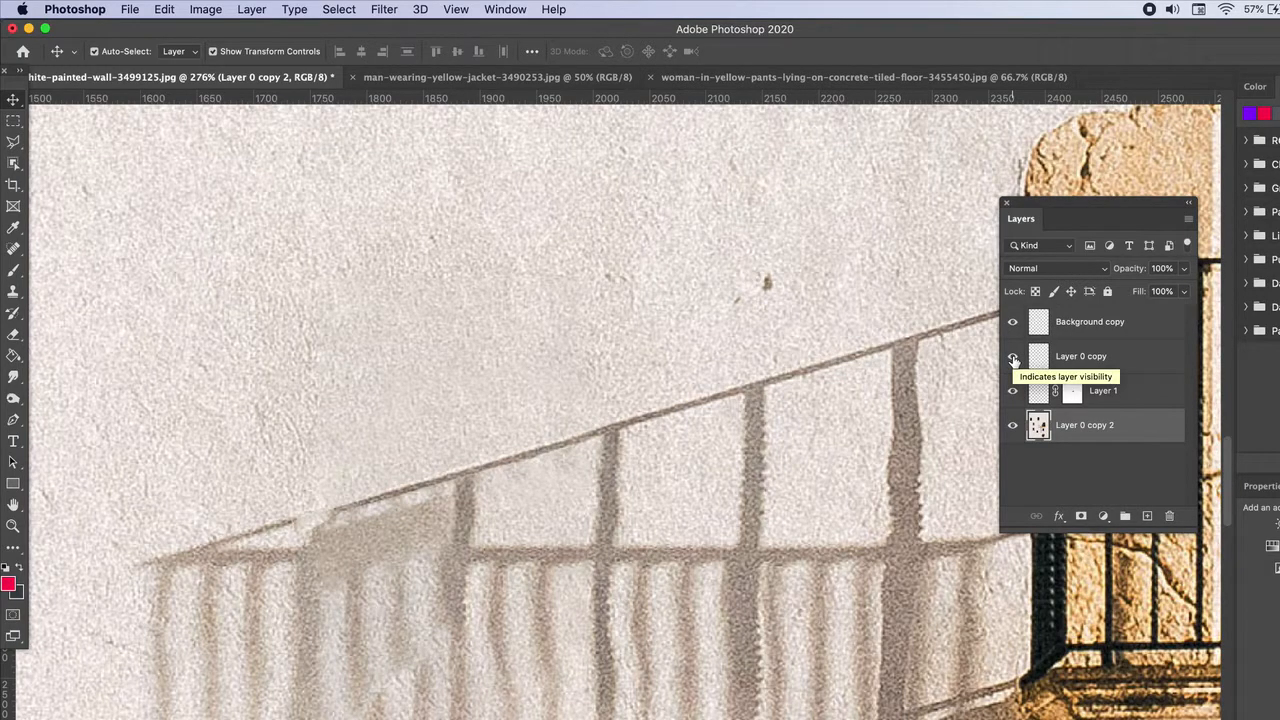
pyautogui.click(1013, 358)
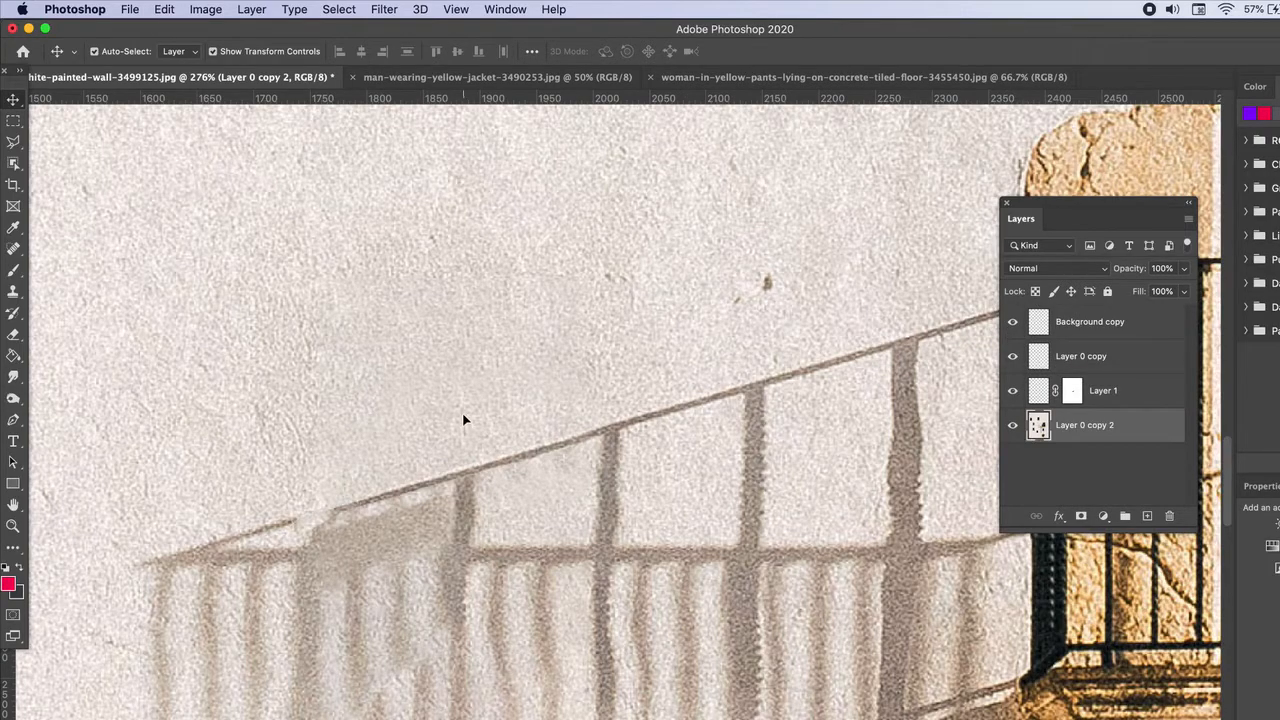
# Step: Outline the intact railing shadow section beside the smudged bars with a polygonal lasso on Layer 0 copy 2 and copy it to a new layer
pyautogui.press('super+minus')
pyautogui.press('super+equal')
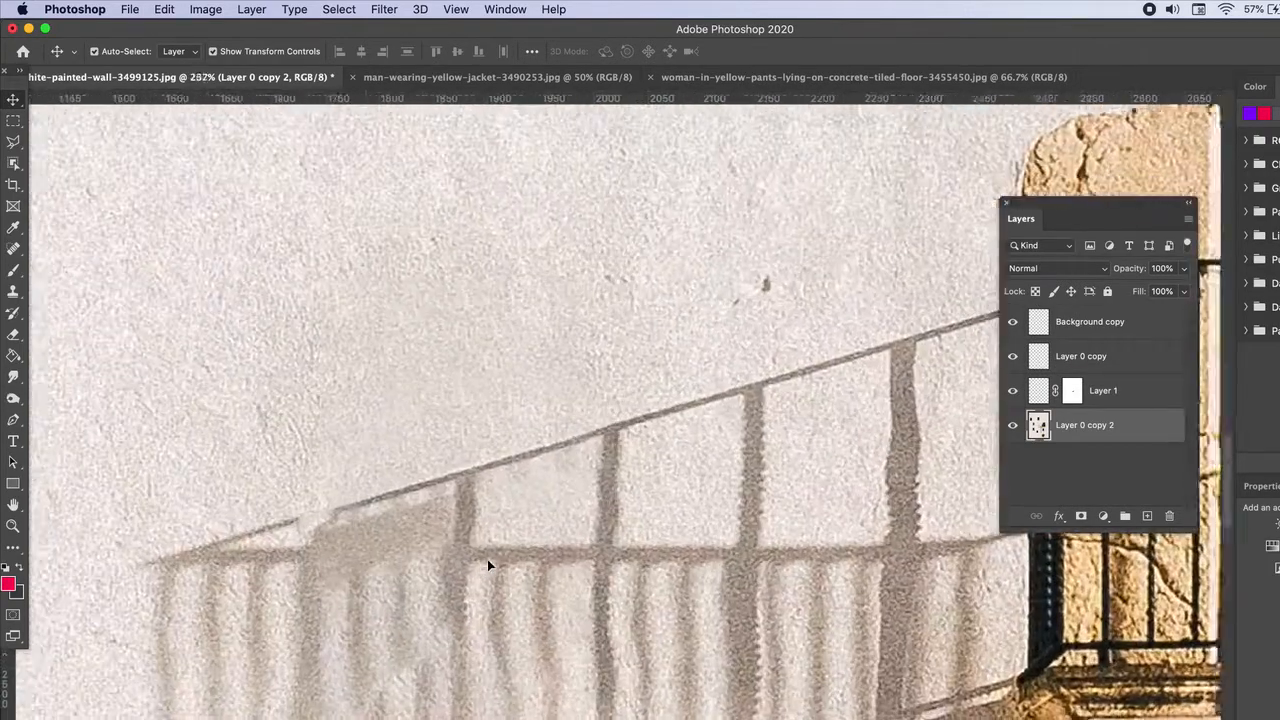
pyautogui.scroll(2, 487, 565)
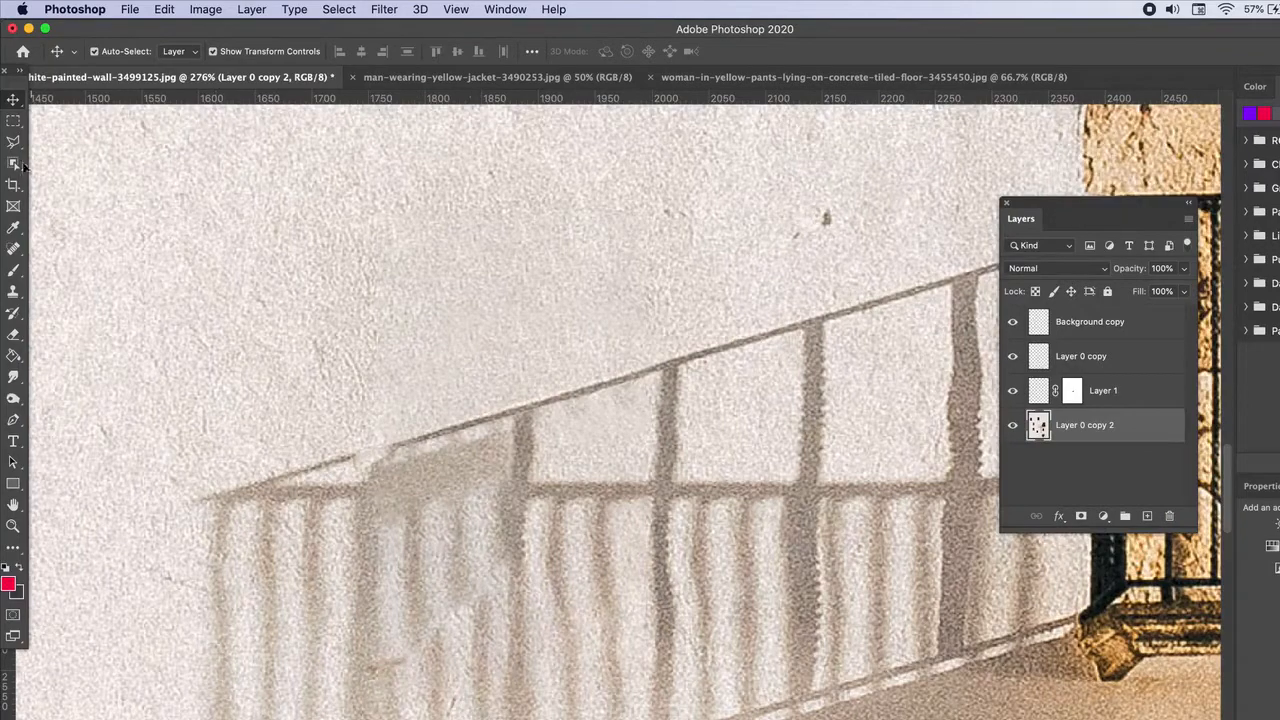
pyautogui.click(16, 120)
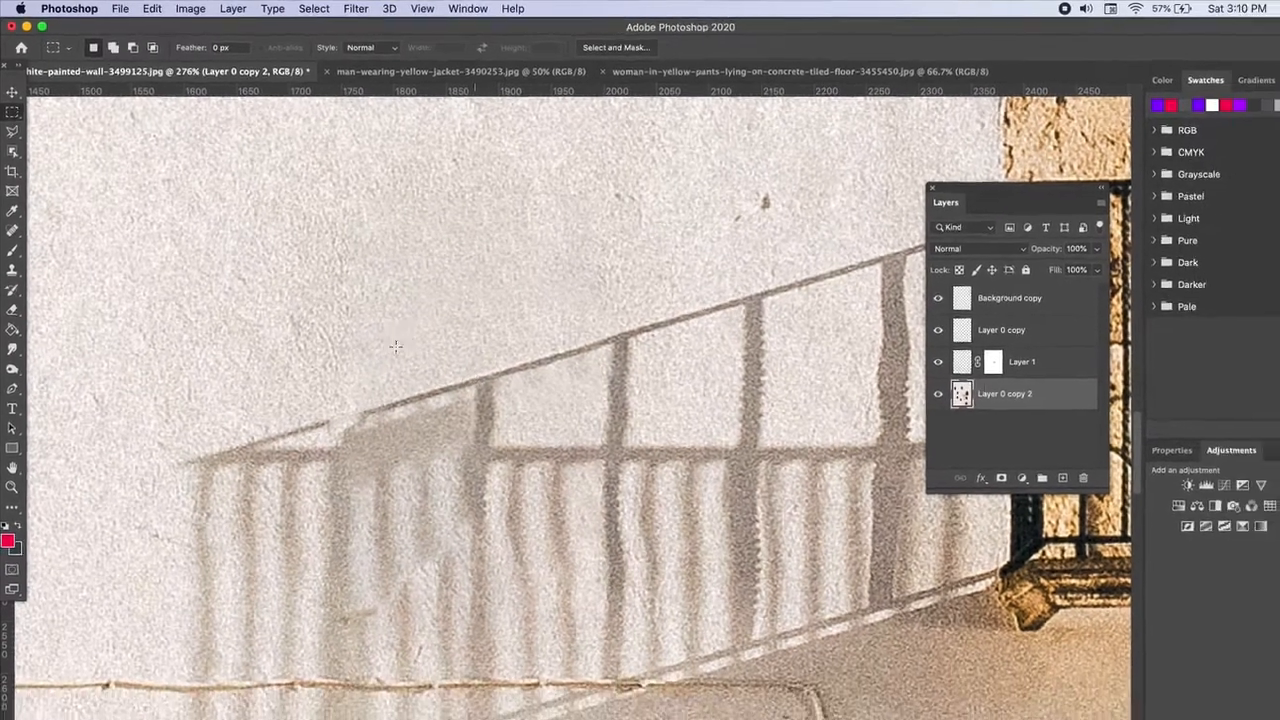
pyautogui.press('l')
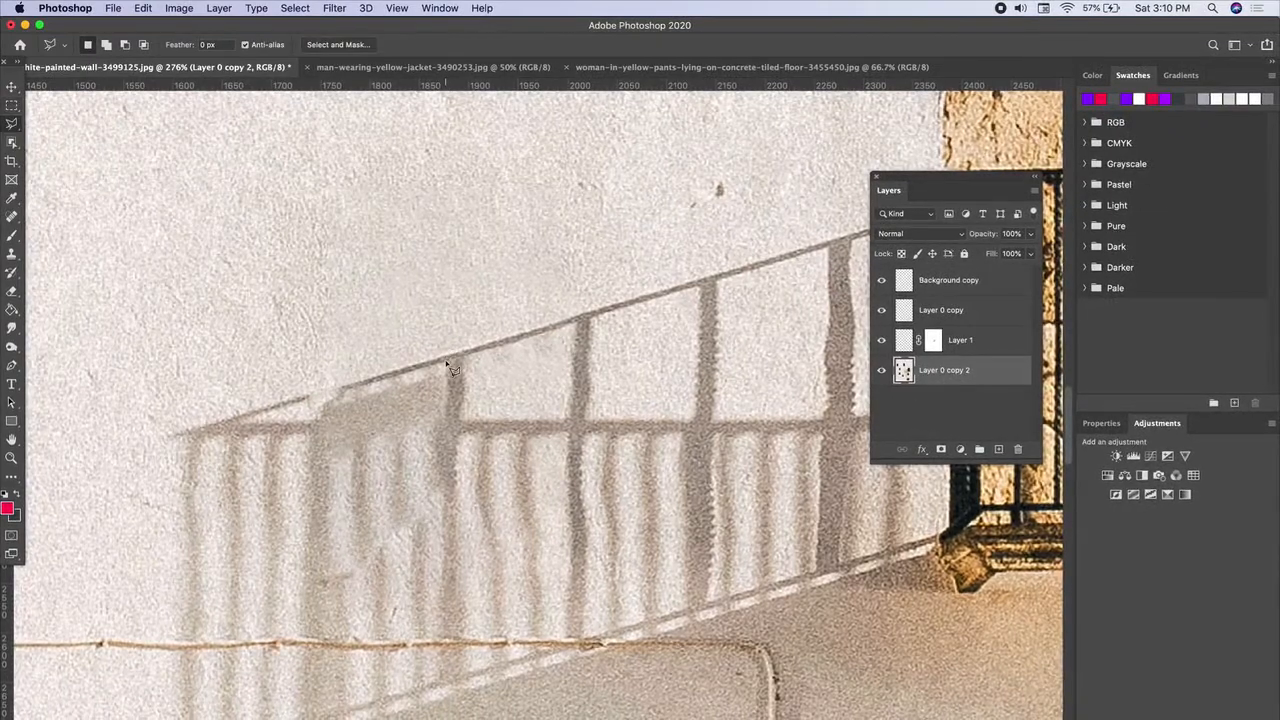
pyautogui.click(446, 360)
pyautogui.click(583, 641)
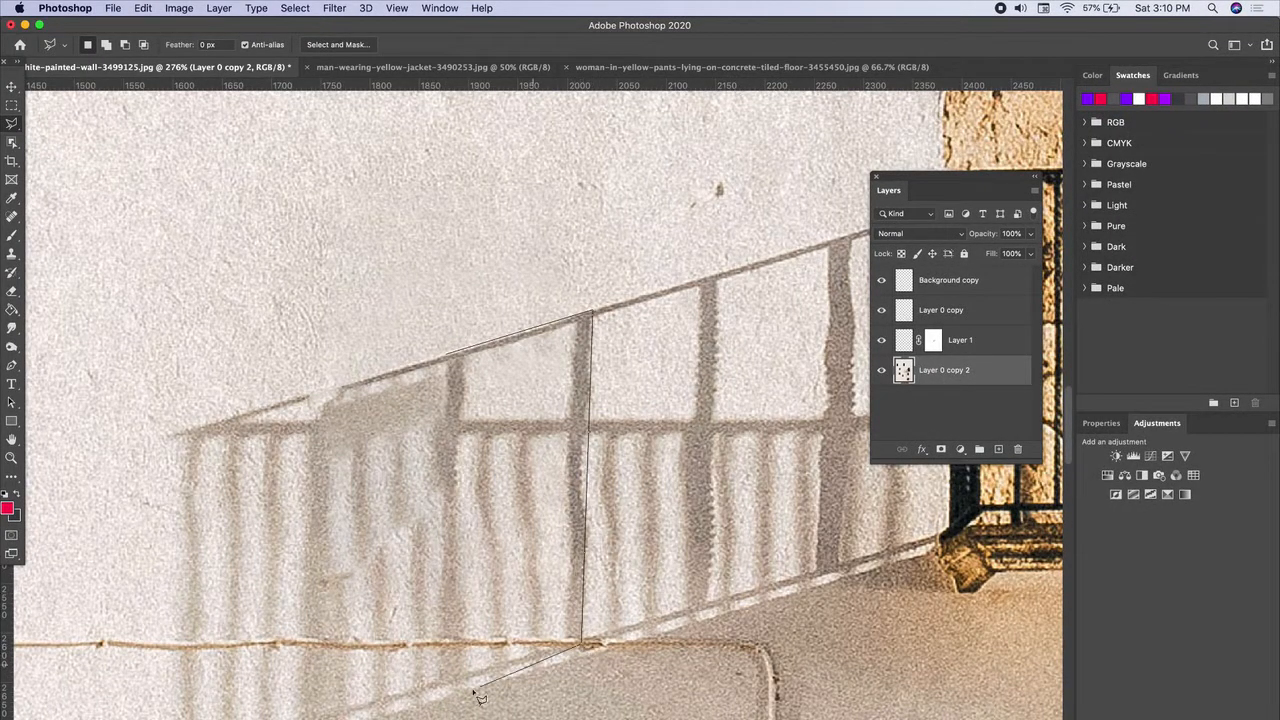
pyautogui.click(440, 691)
pyautogui.click(449, 358)
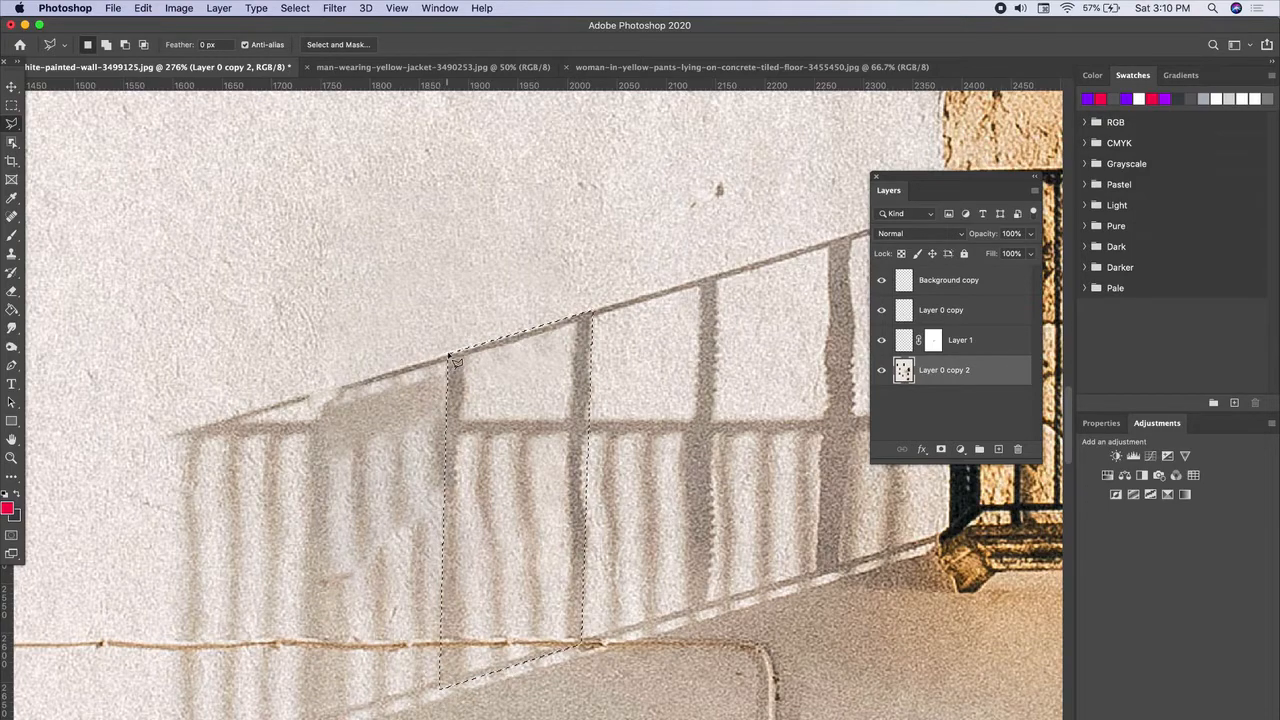
pyautogui.hotkey('ctrl', 'j')
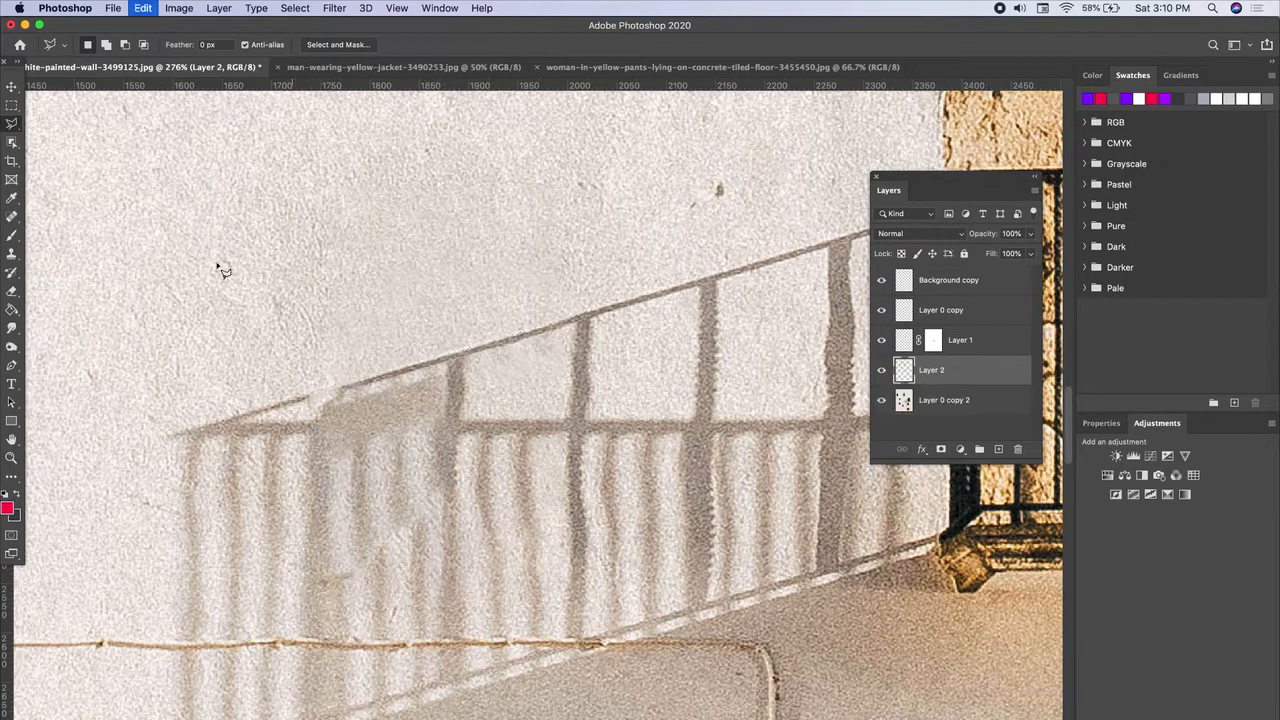
# Step: Bring the copied railing section to the front of the layer stack and move it over the smudged bars, aligning the horizontal rail
pyautogui.click(12, 86)
pyautogui.moveTo(521, 455); pyautogui.dragTo(407, 460)
pyautogui.press('super+shift+bracketright')
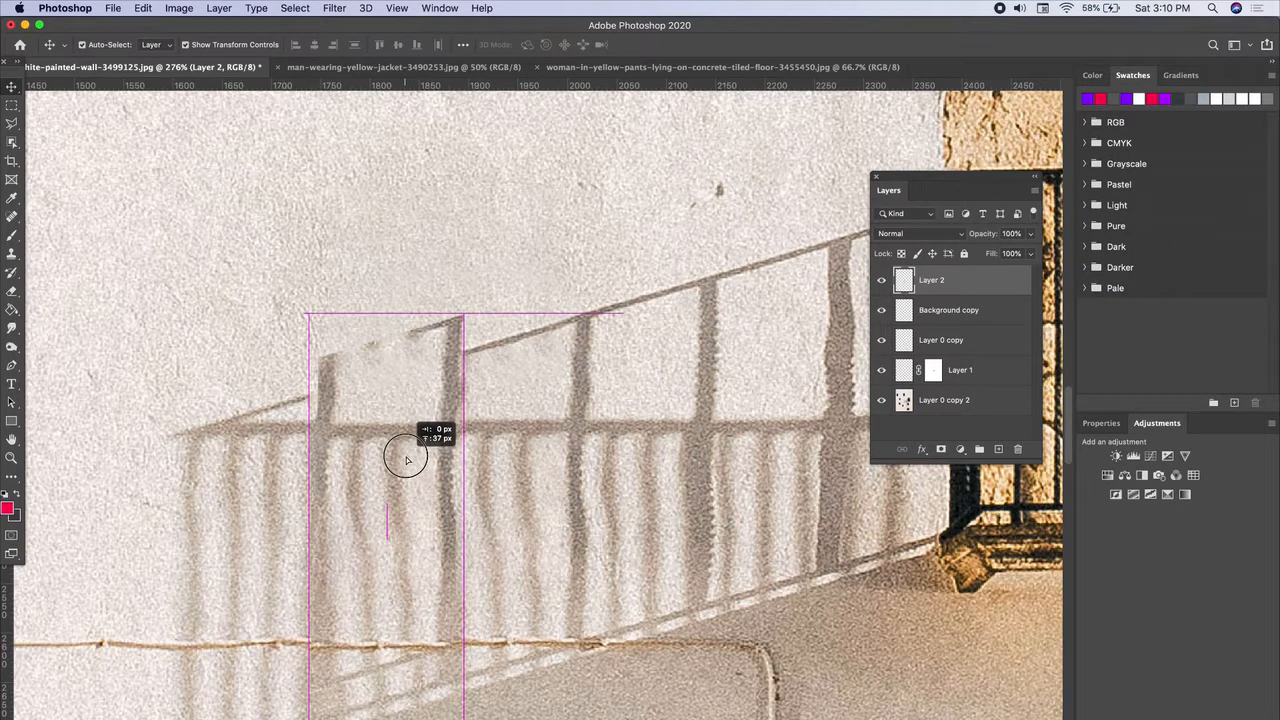
pyautogui.moveTo(406, 459); pyautogui.dragTo(408, 460)
# Step: Add a layer mask to Layer 2 and paint out the misaligned upper part of the copied section with a black brush
pyautogui.click(940, 449)
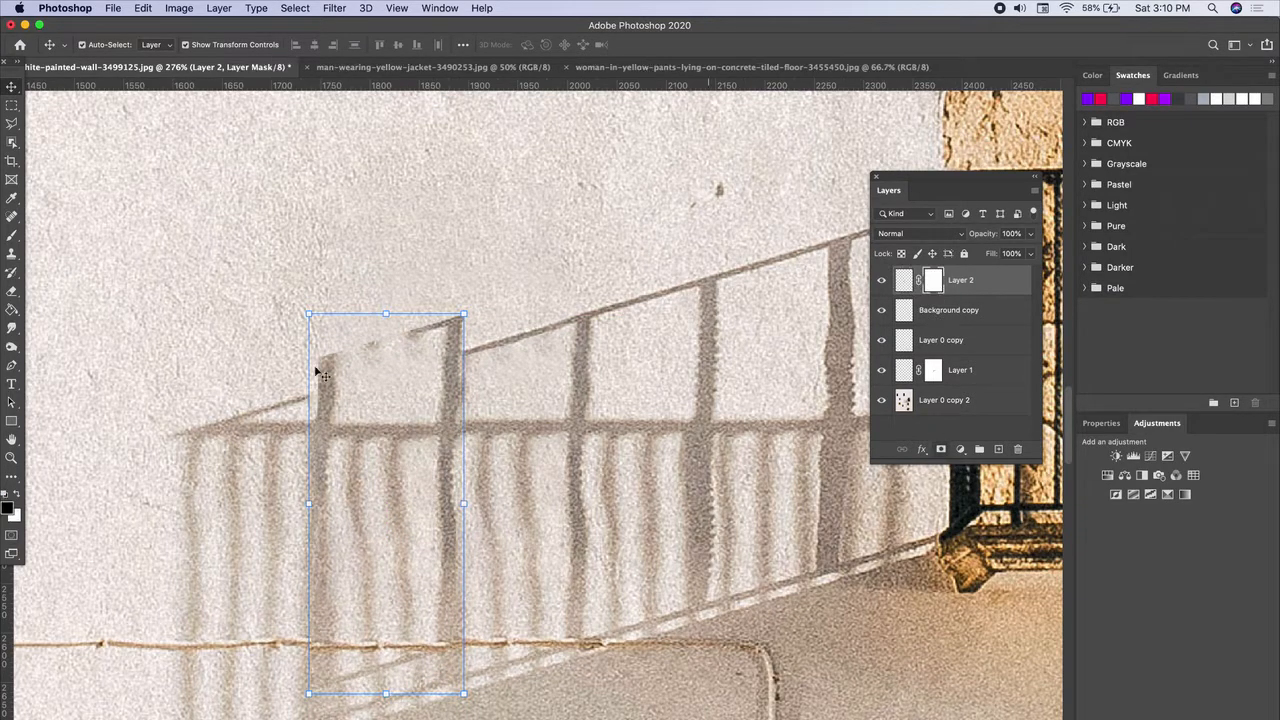
pyautogui.click(12, 235)
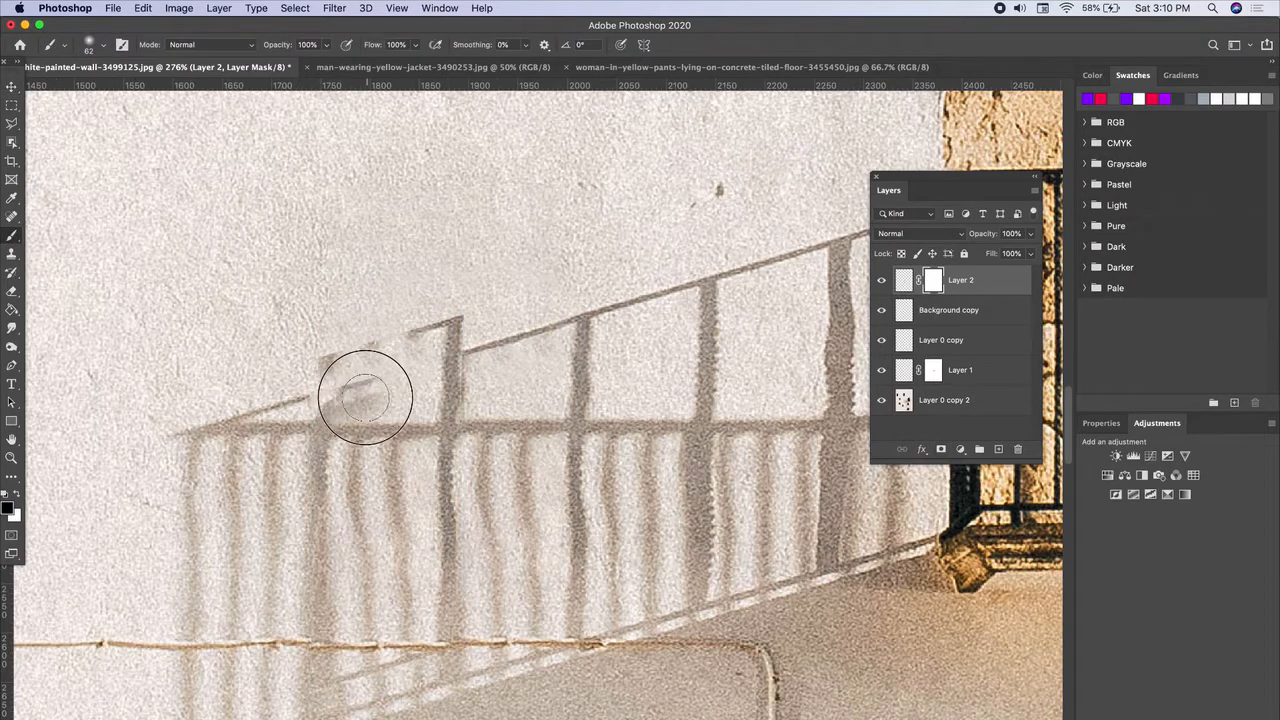
pyautogui.moveTo(365, 397)
pyautogui.mouseDown()
pyautogui.moveTo(303, 404)
pyautogui.moveTo(307, 351)
pyautogui.moveTo(437, 344)
pyautogui.moveTo(441, 331)
pyautogui.moveTo(434, 389)
pyautogui.moveTo(451, 414)
pyautogui.moveTo(470, 391)
pyautogui.moveTo(341, 409)
pyautogui.mouseUp()
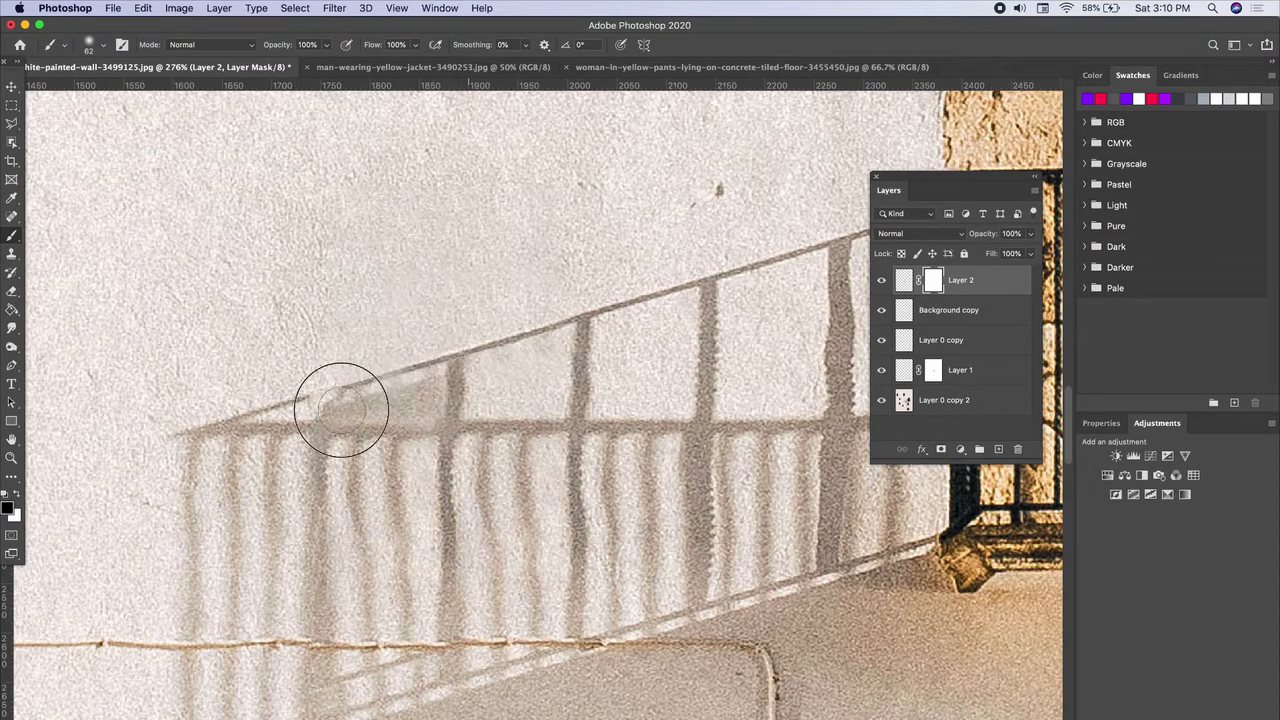
# Step: Inspect the repaired railing shadow up close and in the context of the whole wall
pyautogui.click(12, 105)
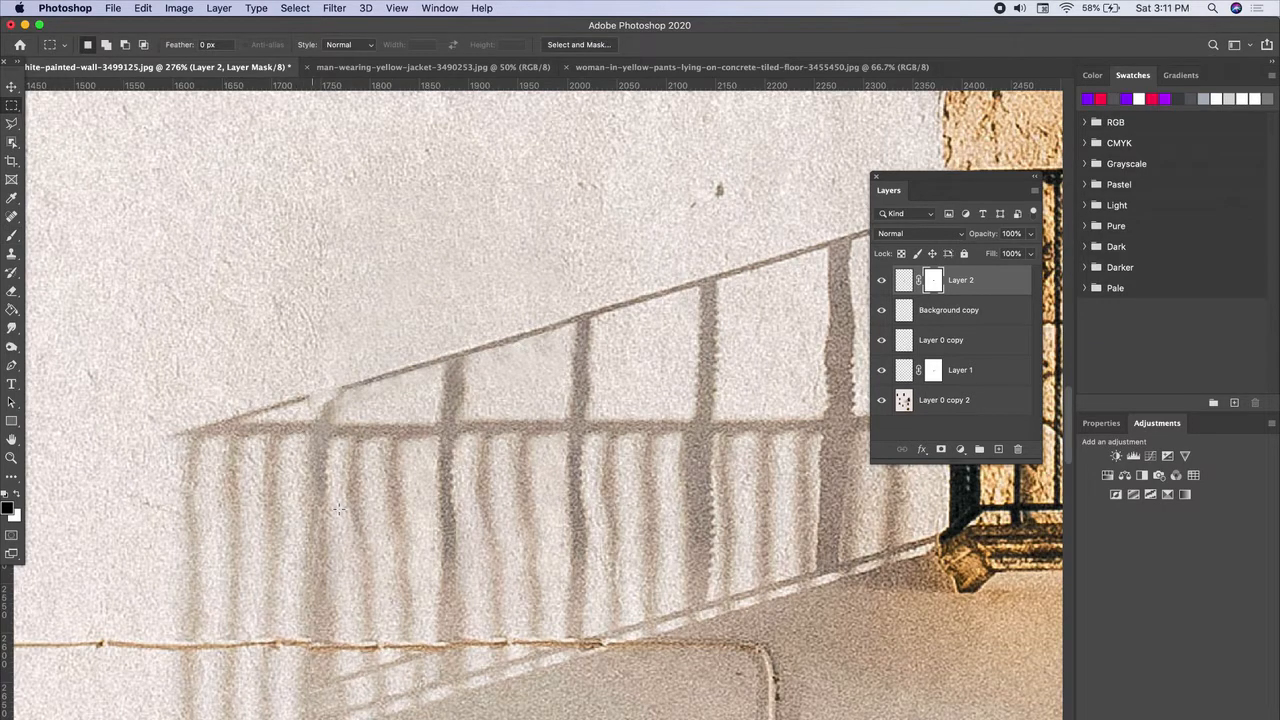
pyautogui.scroll(-5, 338, 510)
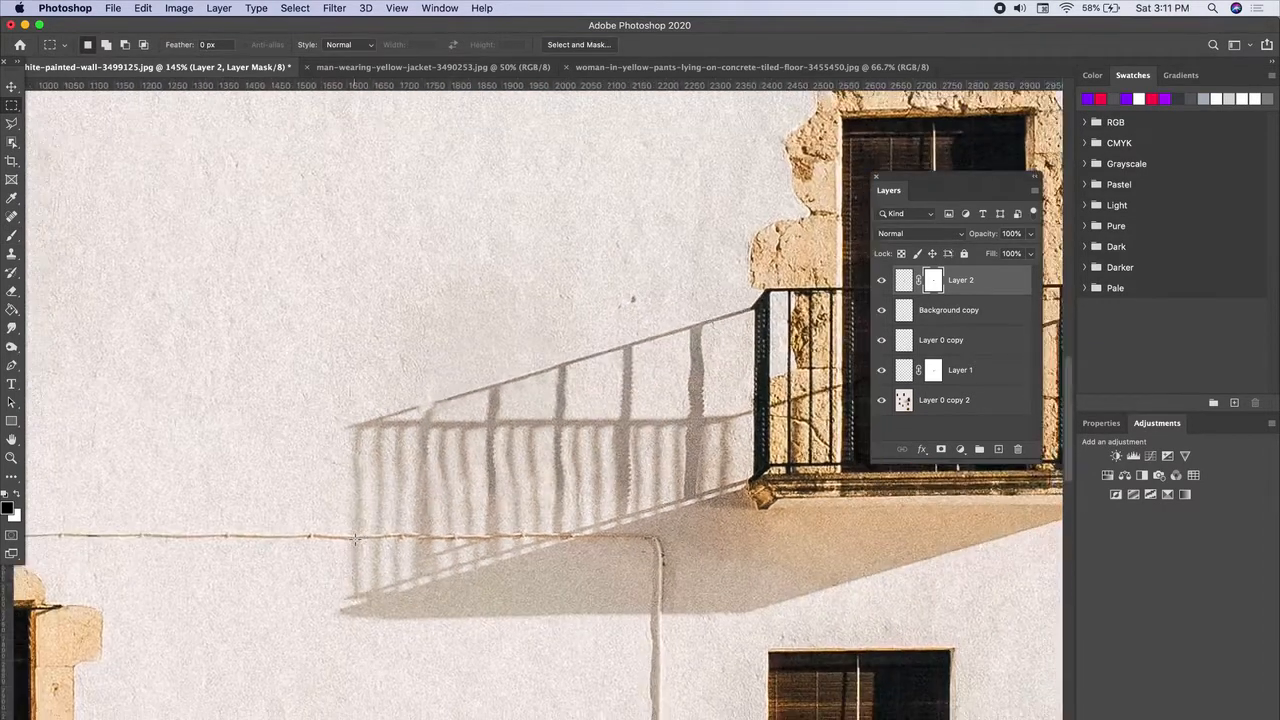
pyautogui.scroll(-5, 355, 538)
pyautogui.scroll(6, 408, 442)
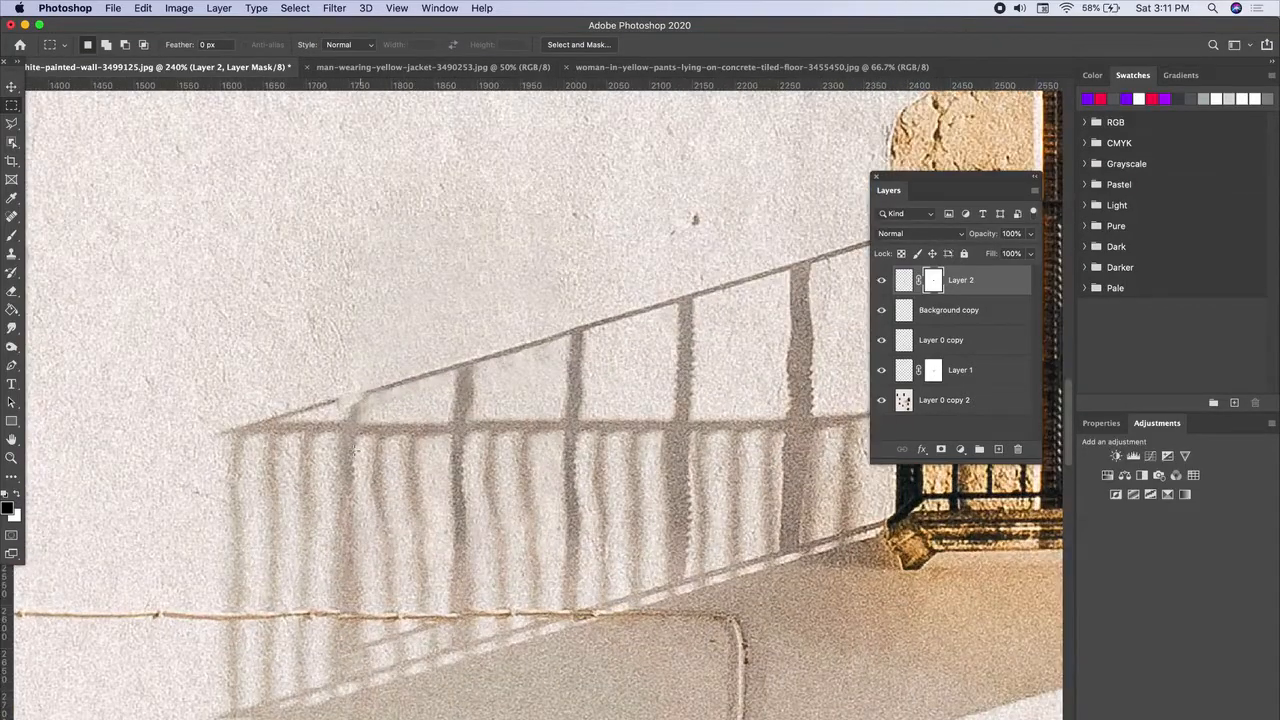
pyautogui.scroll(-6, 370, 466)
pyautogui.scroll(-3, 370, 466)
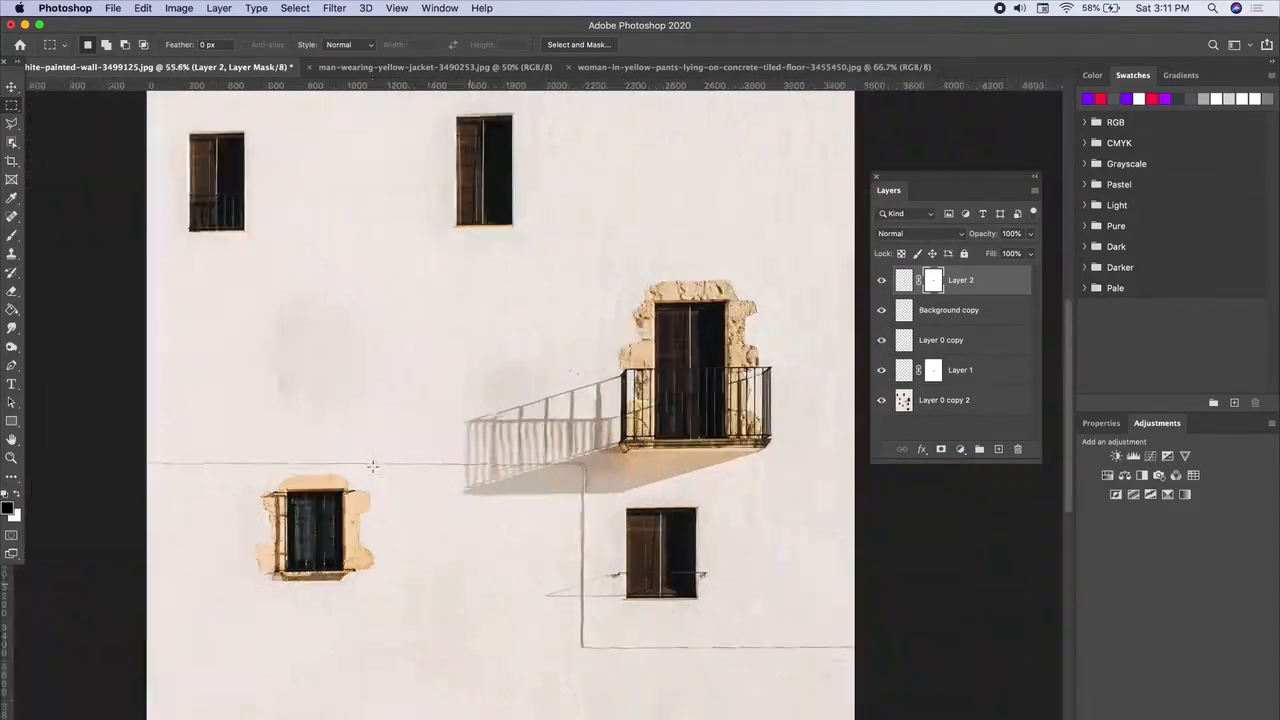